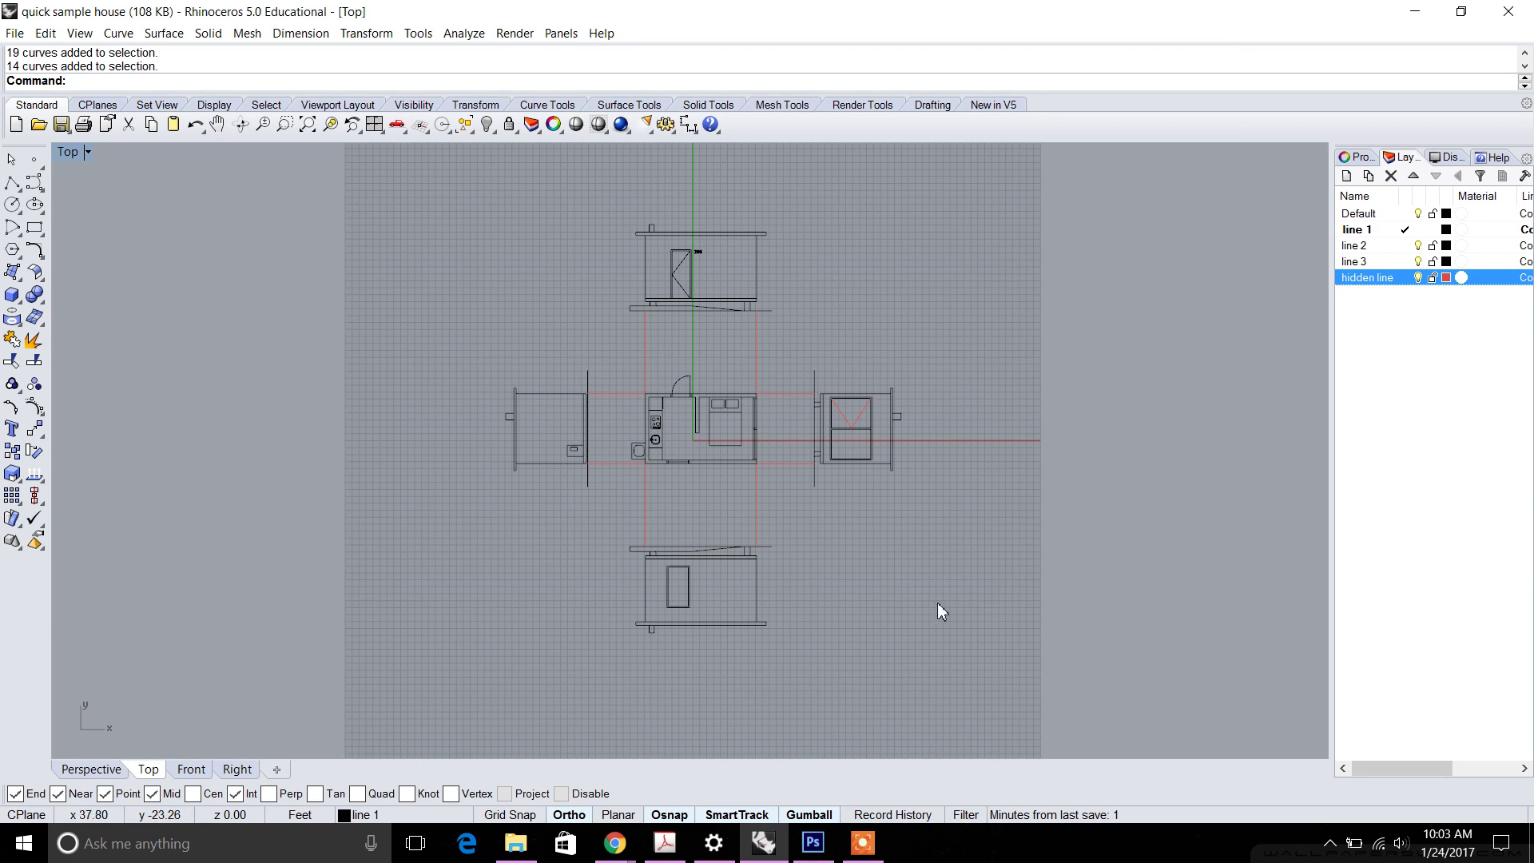
# Step: Inspect the central floor plan and the elevation above it by highlighting each drawing's curves in turn
pyautogui.moveTo(616, 366); pyautogui.dragTo(798, 525)
pyautogui.scroll(3, 713, 427)
pyautogui.press('Escape')
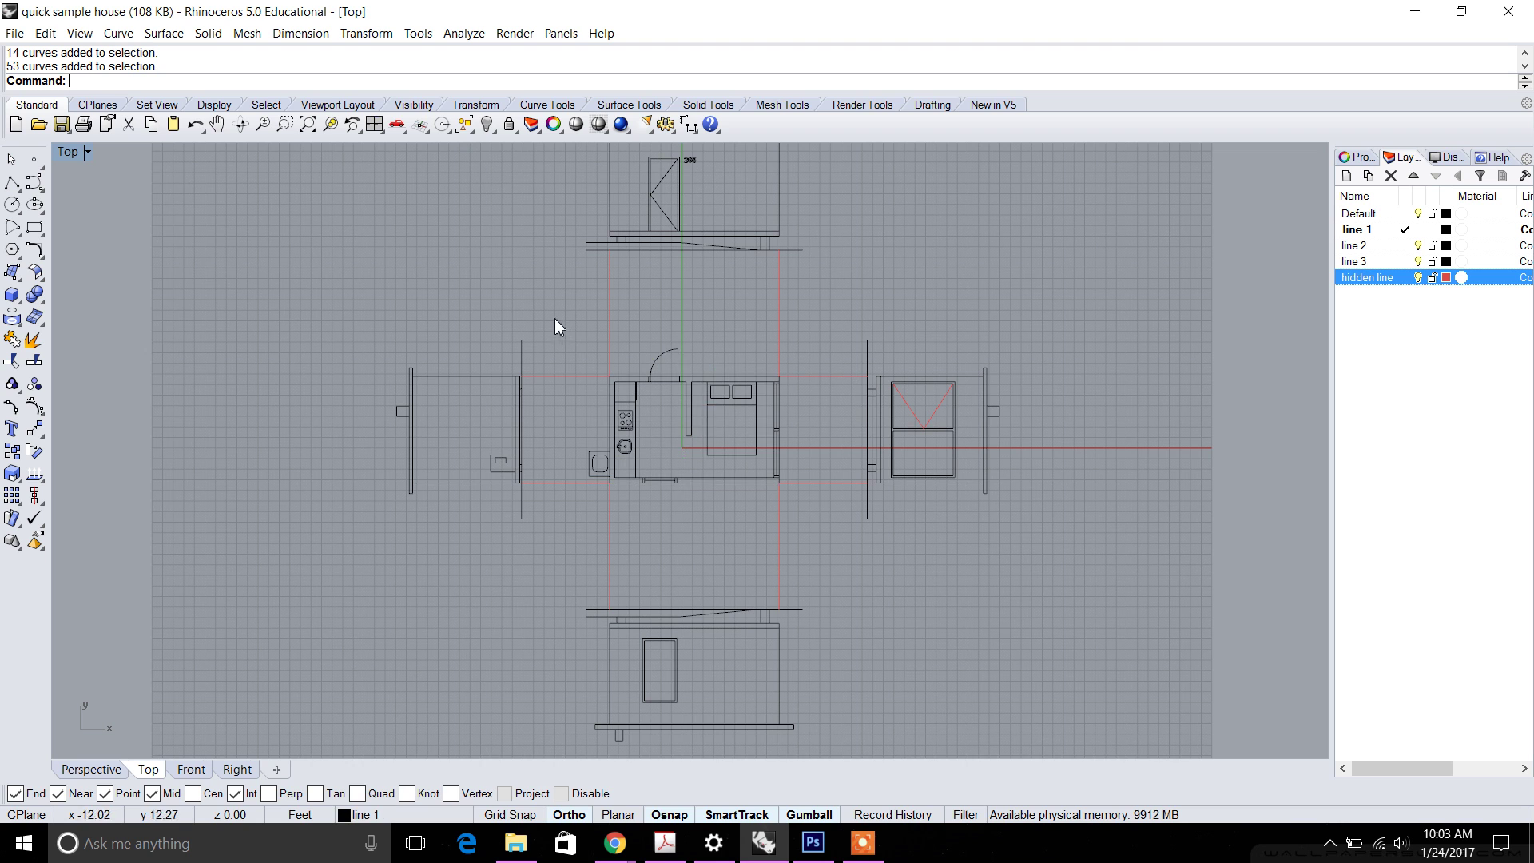
pyautogui.moveTo(557, 323); pyautogui.dragTo(861, 533)
pyautogui.scroll(2, 799, 504)
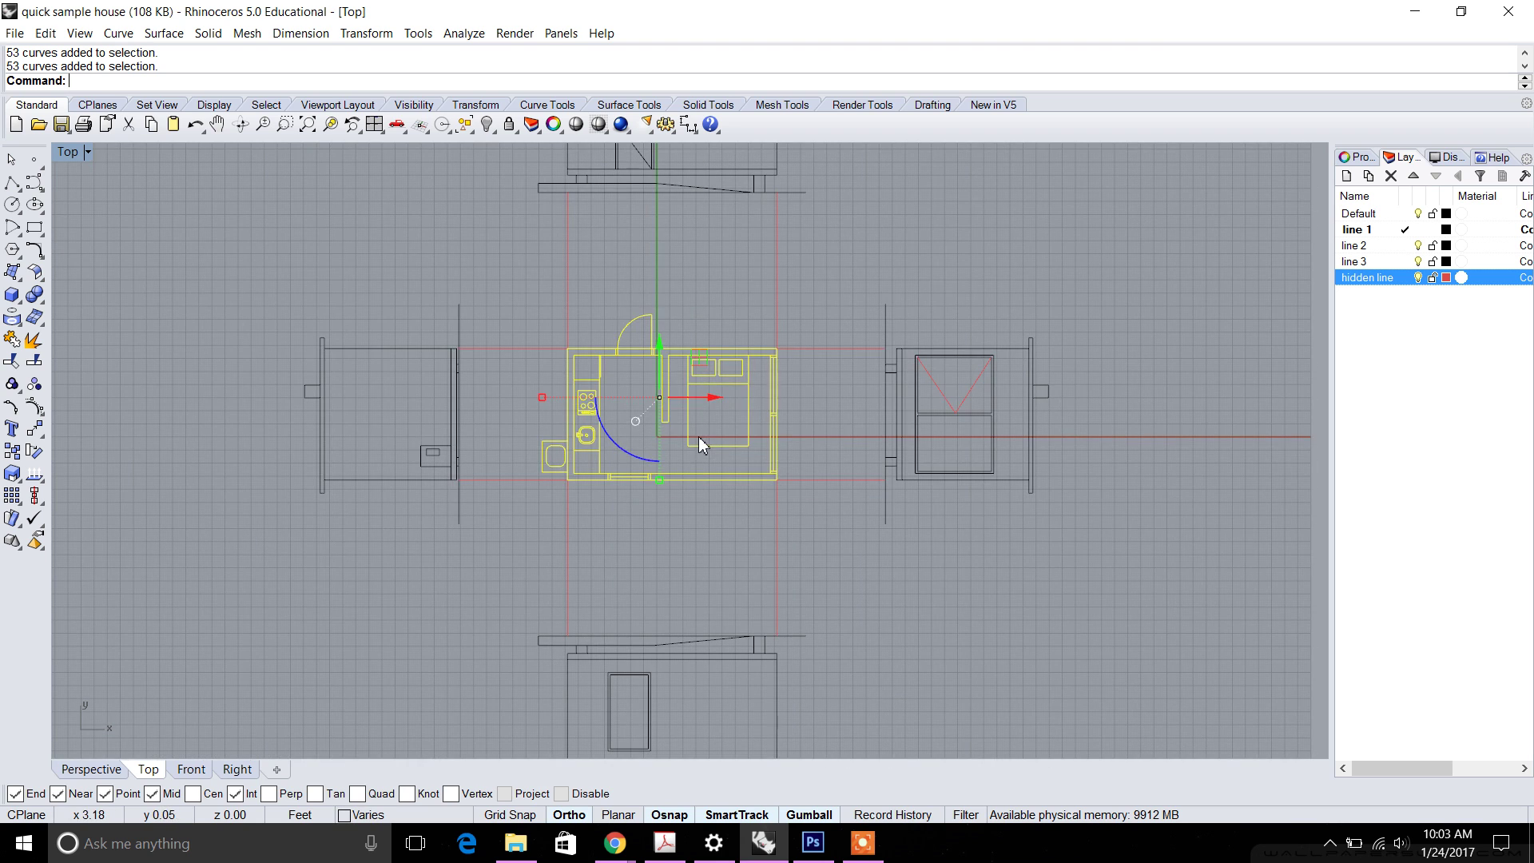
pyautogui.scroll(-3, 698, 436)
pyautogui.press('Escape')
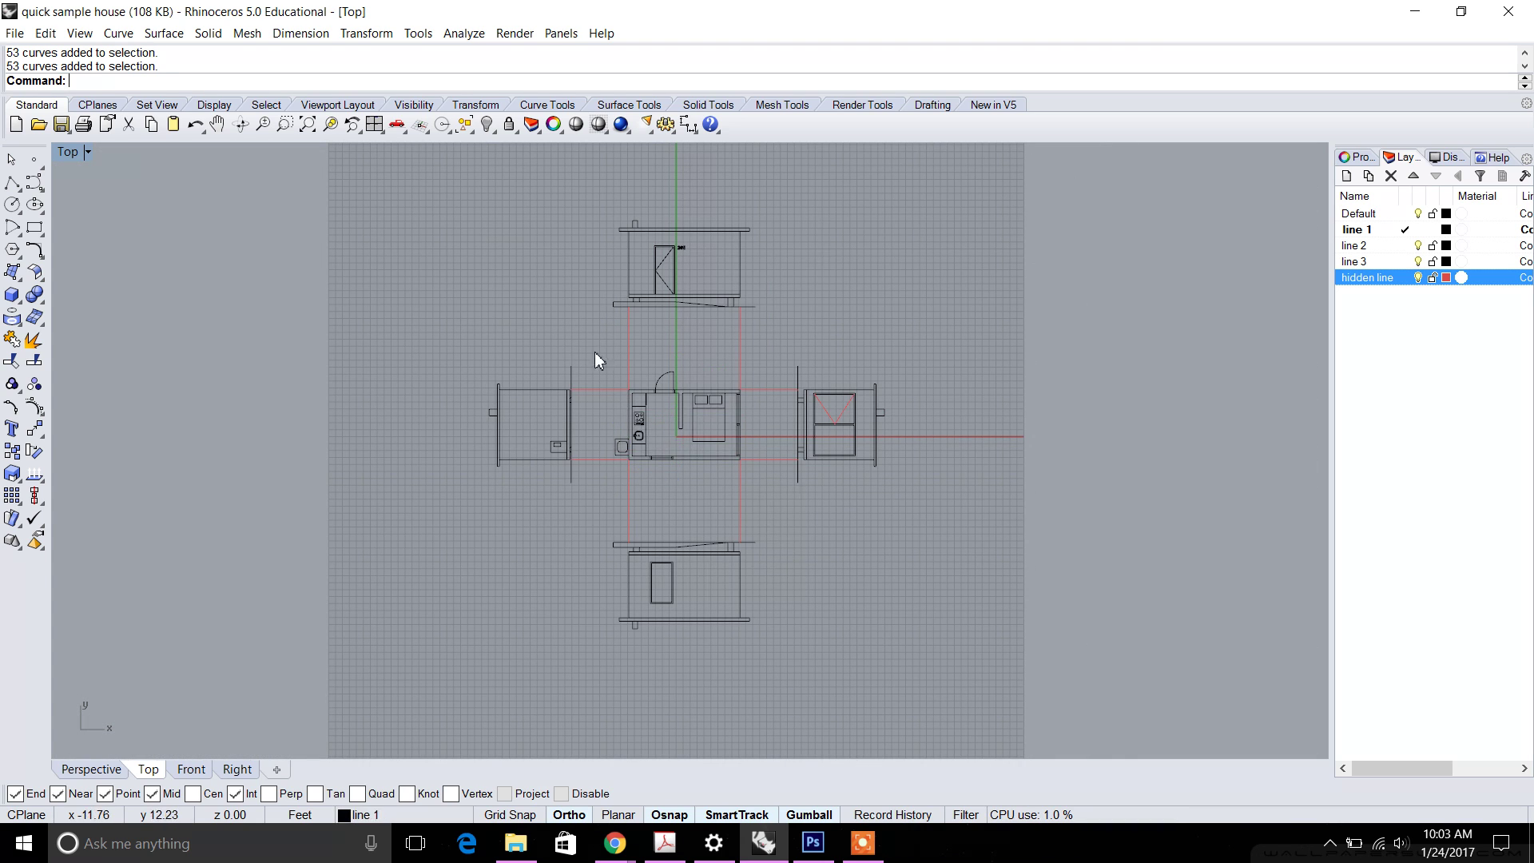
pyautogui.moveTo(595, 353); pyautogui.dragTo(795, 502)
pyautogui.press('Escape')
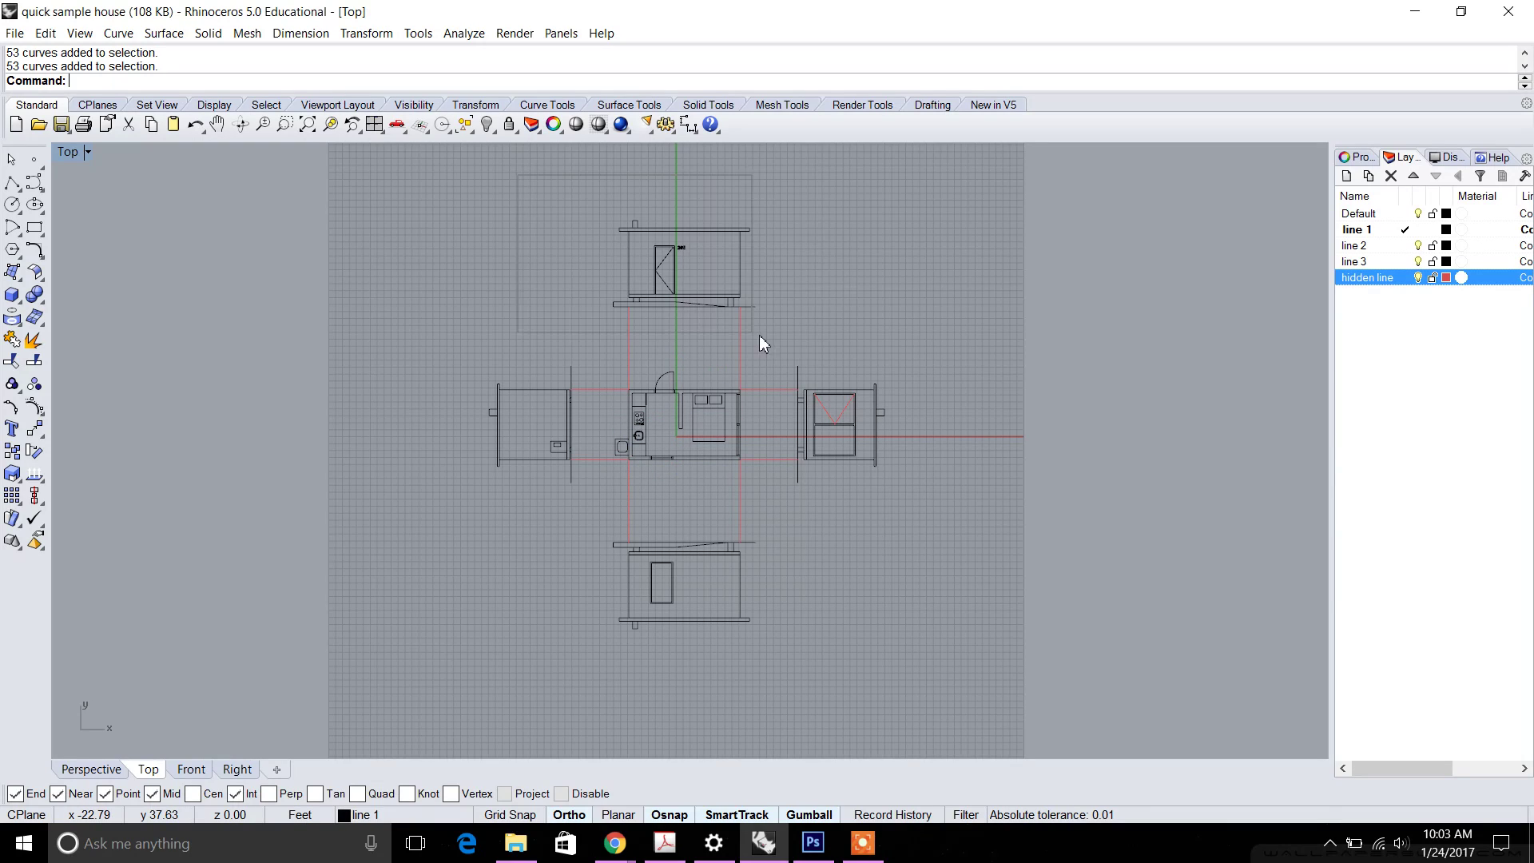
pyautogui.moveTo(759, 335); pyautogui.dragTo(760, 337)
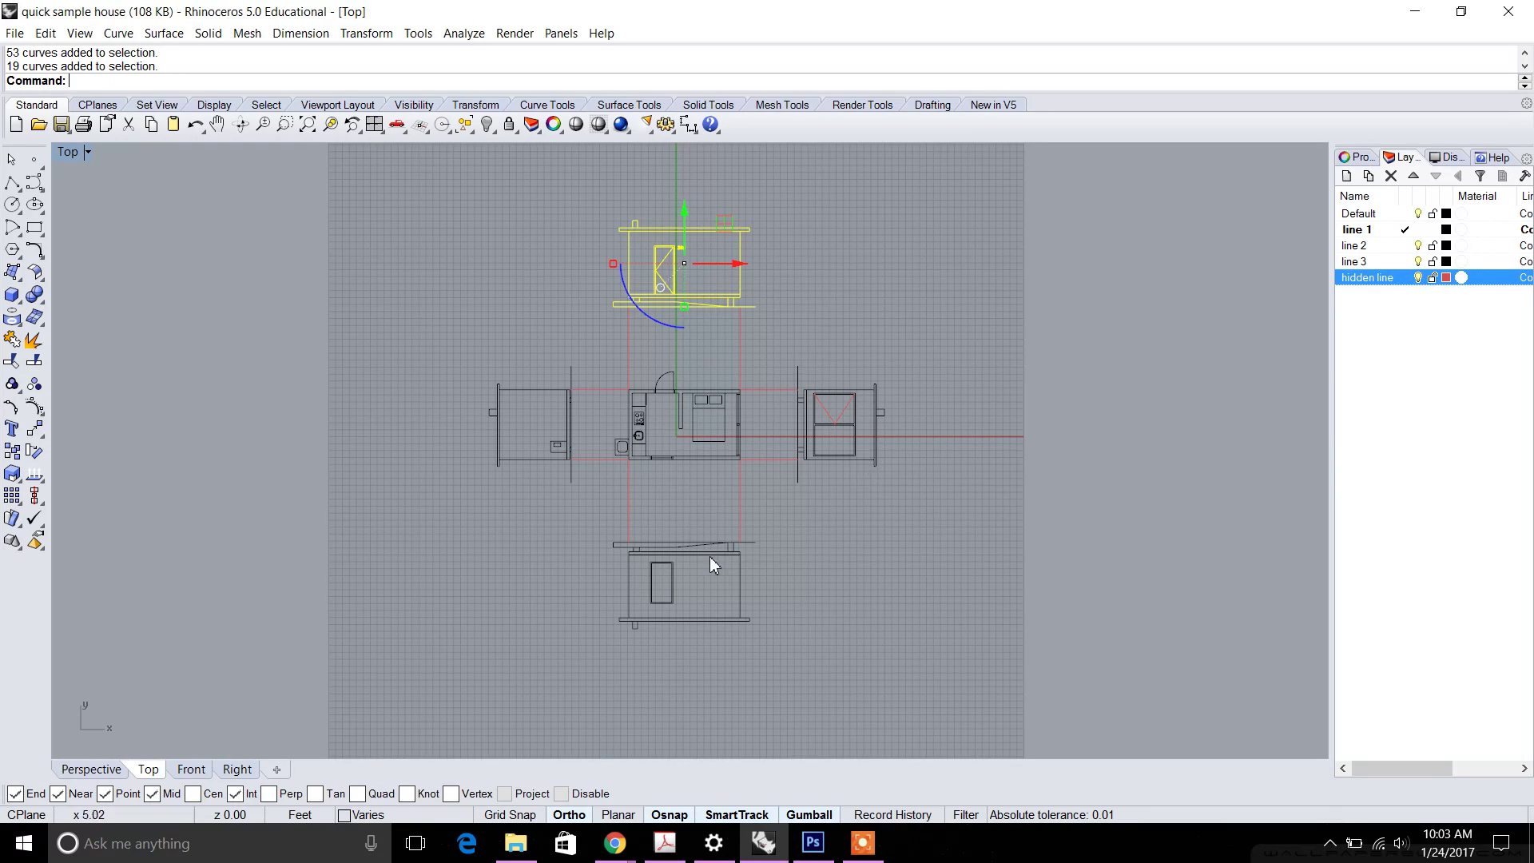
pyautogui.press('Escape')
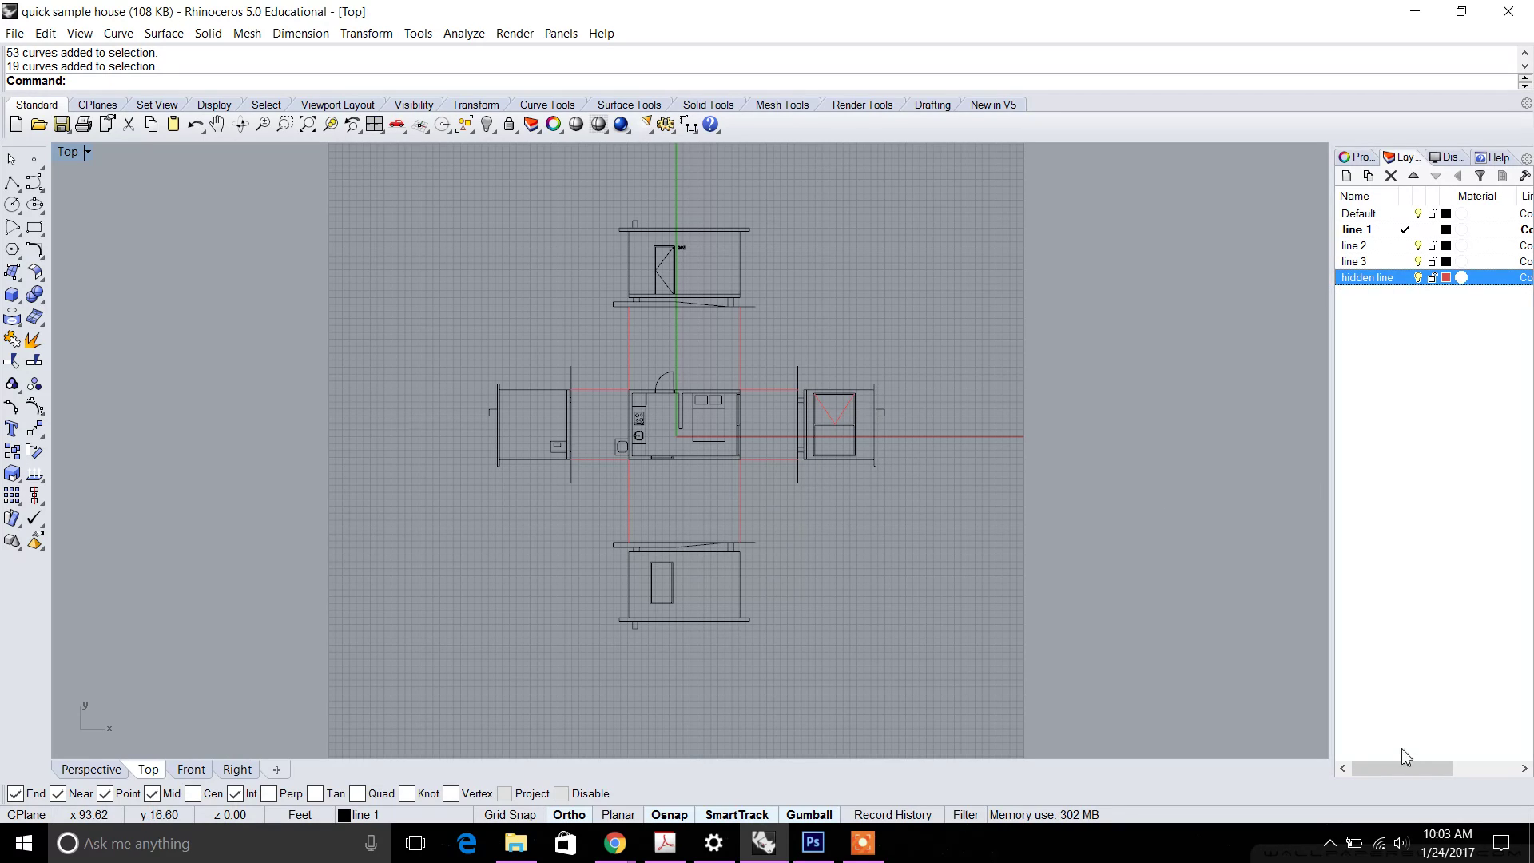
# Step: Set the print width of the line 1 layer to 0.4 mm
pyautogui.moveTo(1409, 768); pyautogui.dragTo(1477, 764)
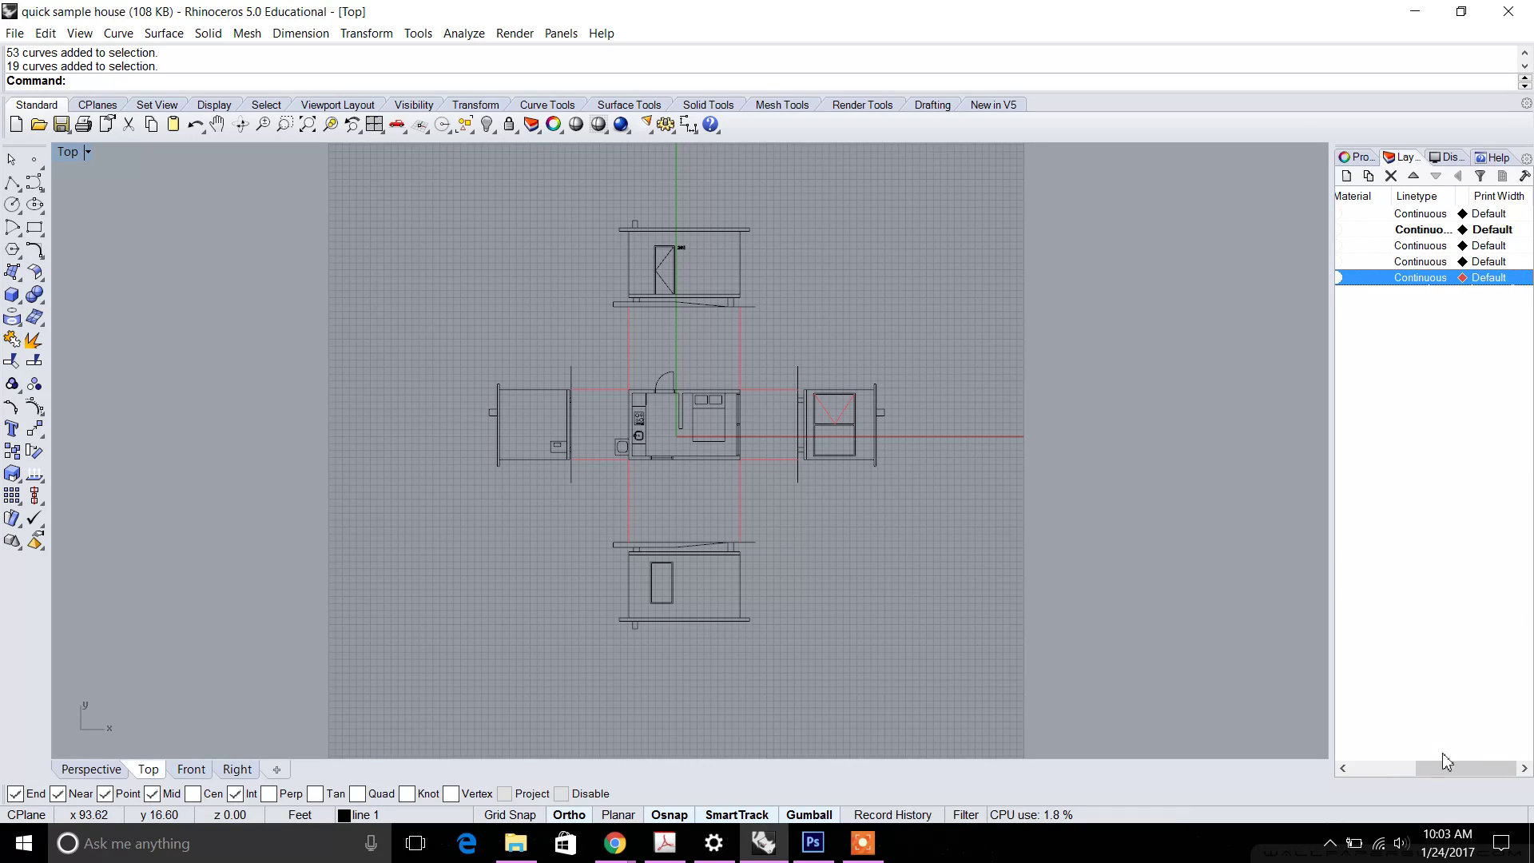
pyautogui.moveTo(1442, 759); pyautogui.dragTo(1500, 729)
pyautogui.click(1491, 229)
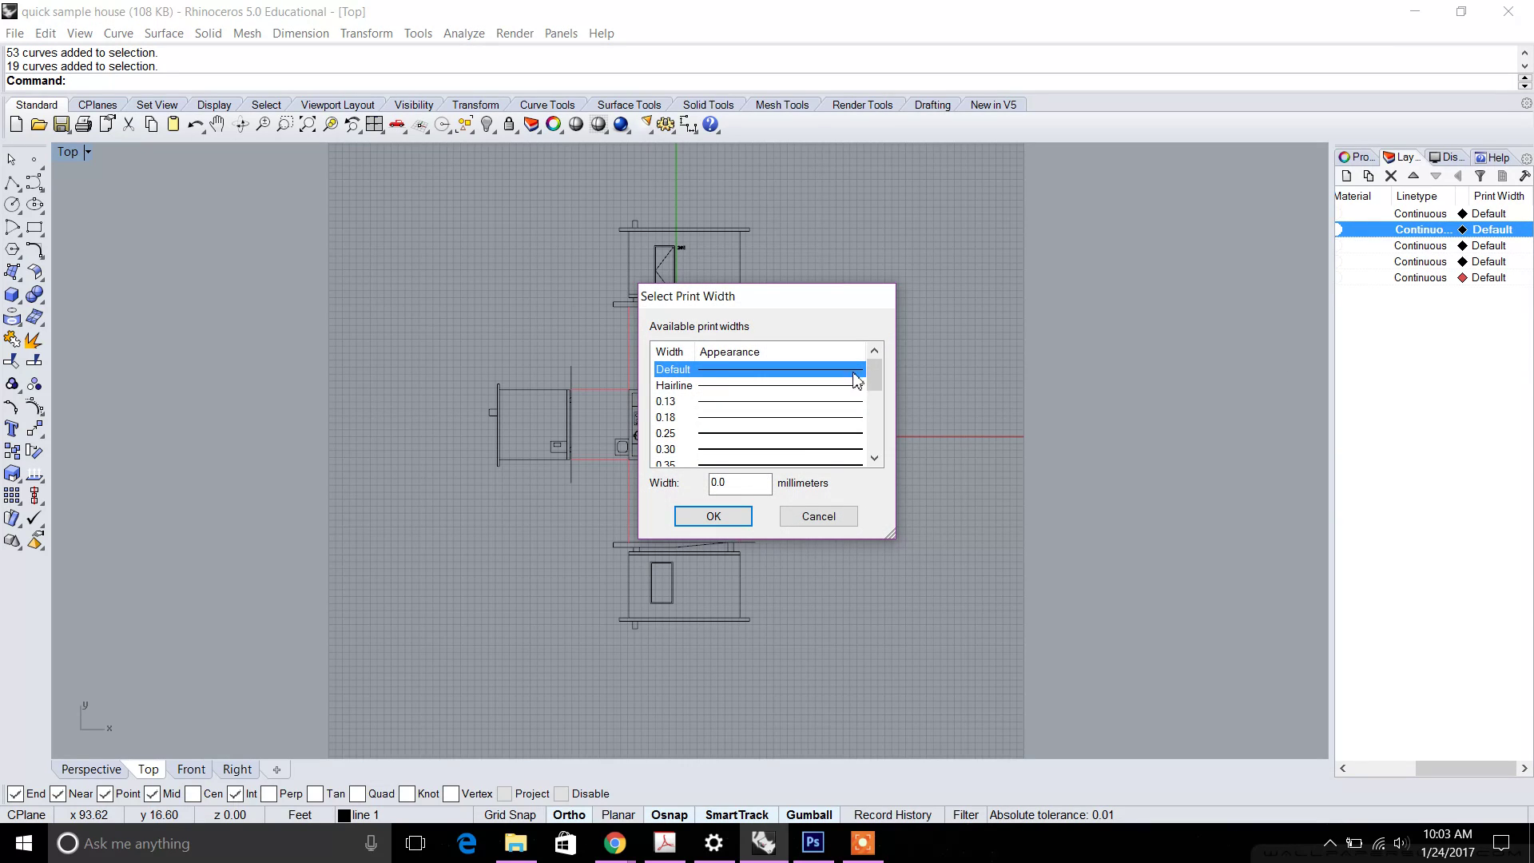
pyautogui.moveTo(873, 382); pyautogui.dragTo(874, 407)
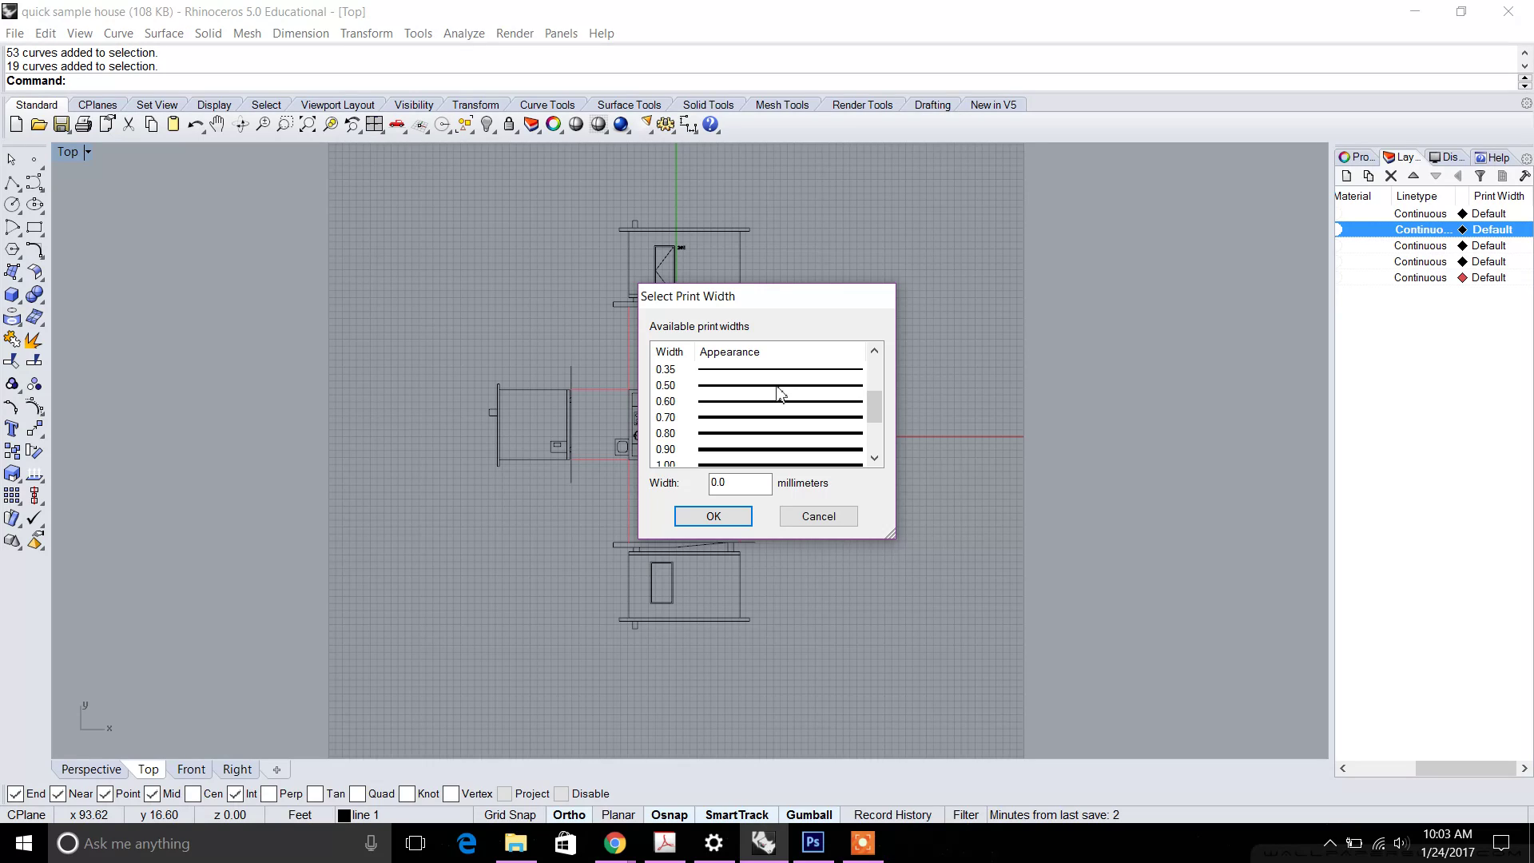
pyautogui.click(752, 485)
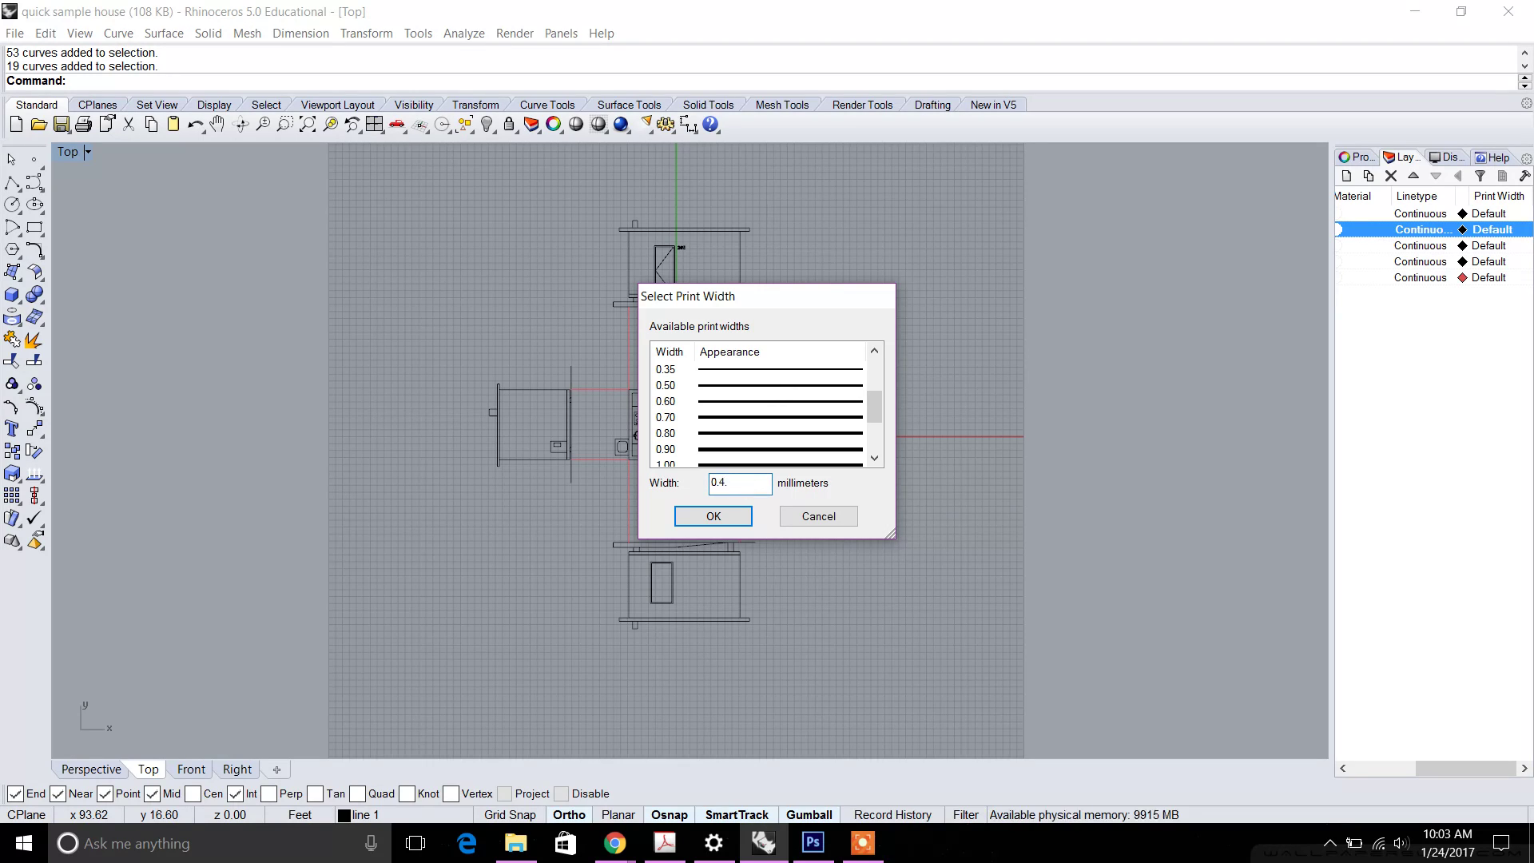
pyautogui.click(715, 517)
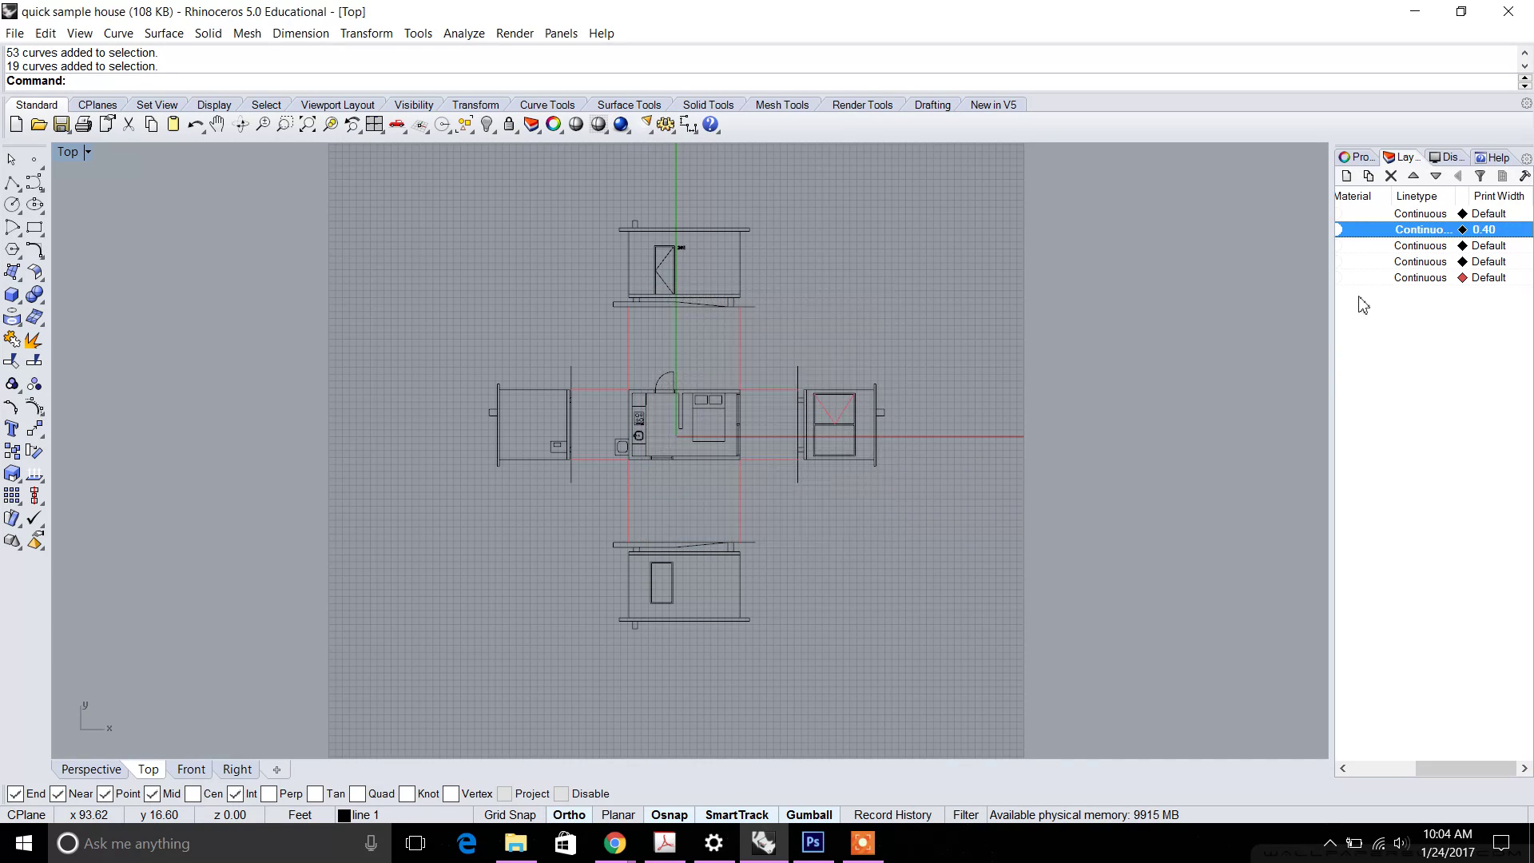
# Step: Assign the line 2 layer a print width of 0.30 mm
pyautogui.click(1478, 247)
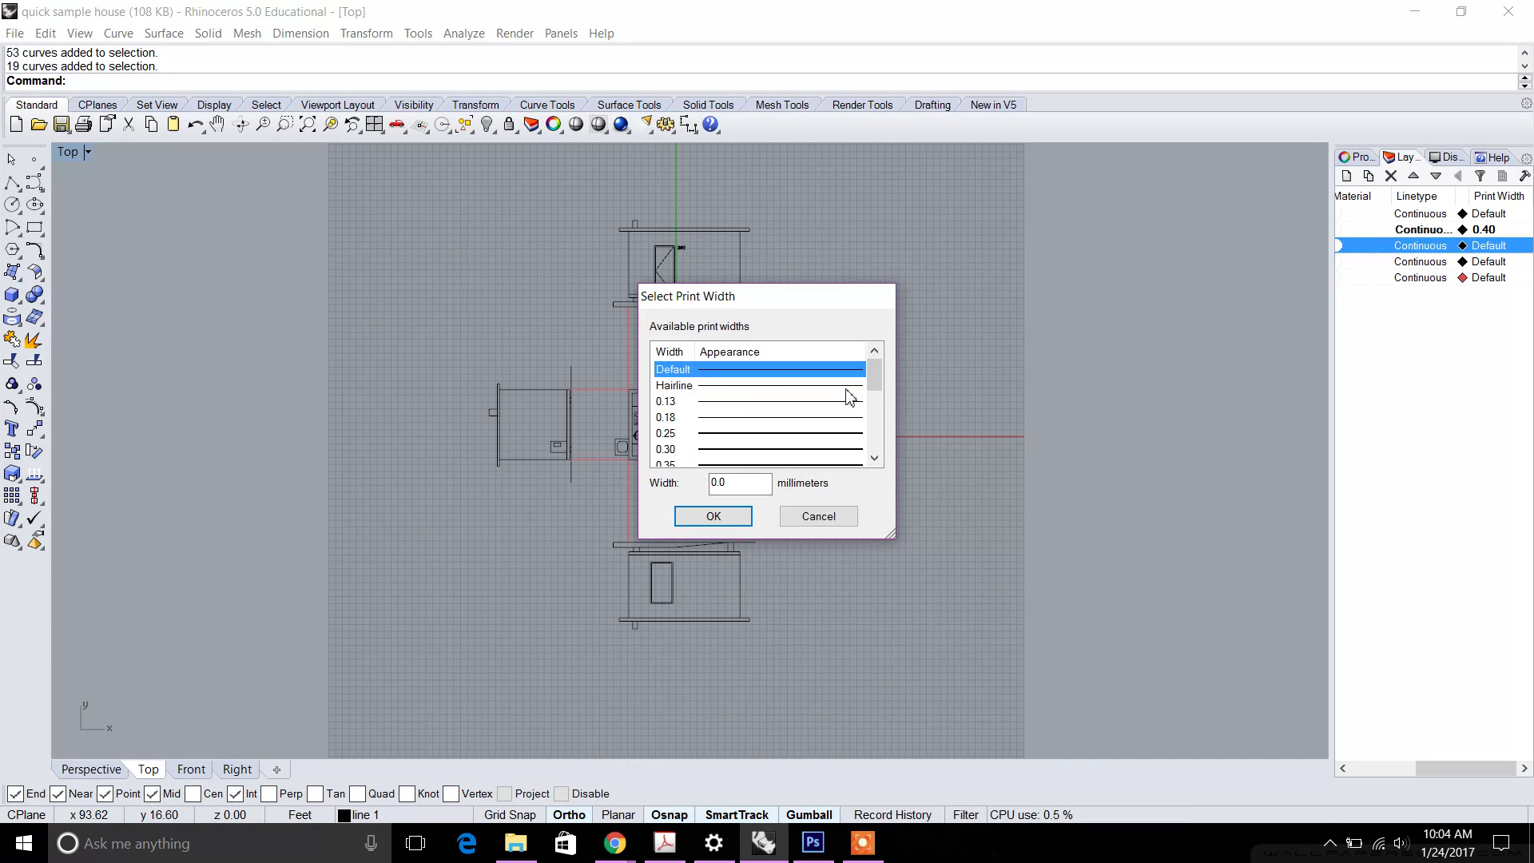
pyautogui.scroll(-1, 862, 383)
pyautogui.click(781, 434)
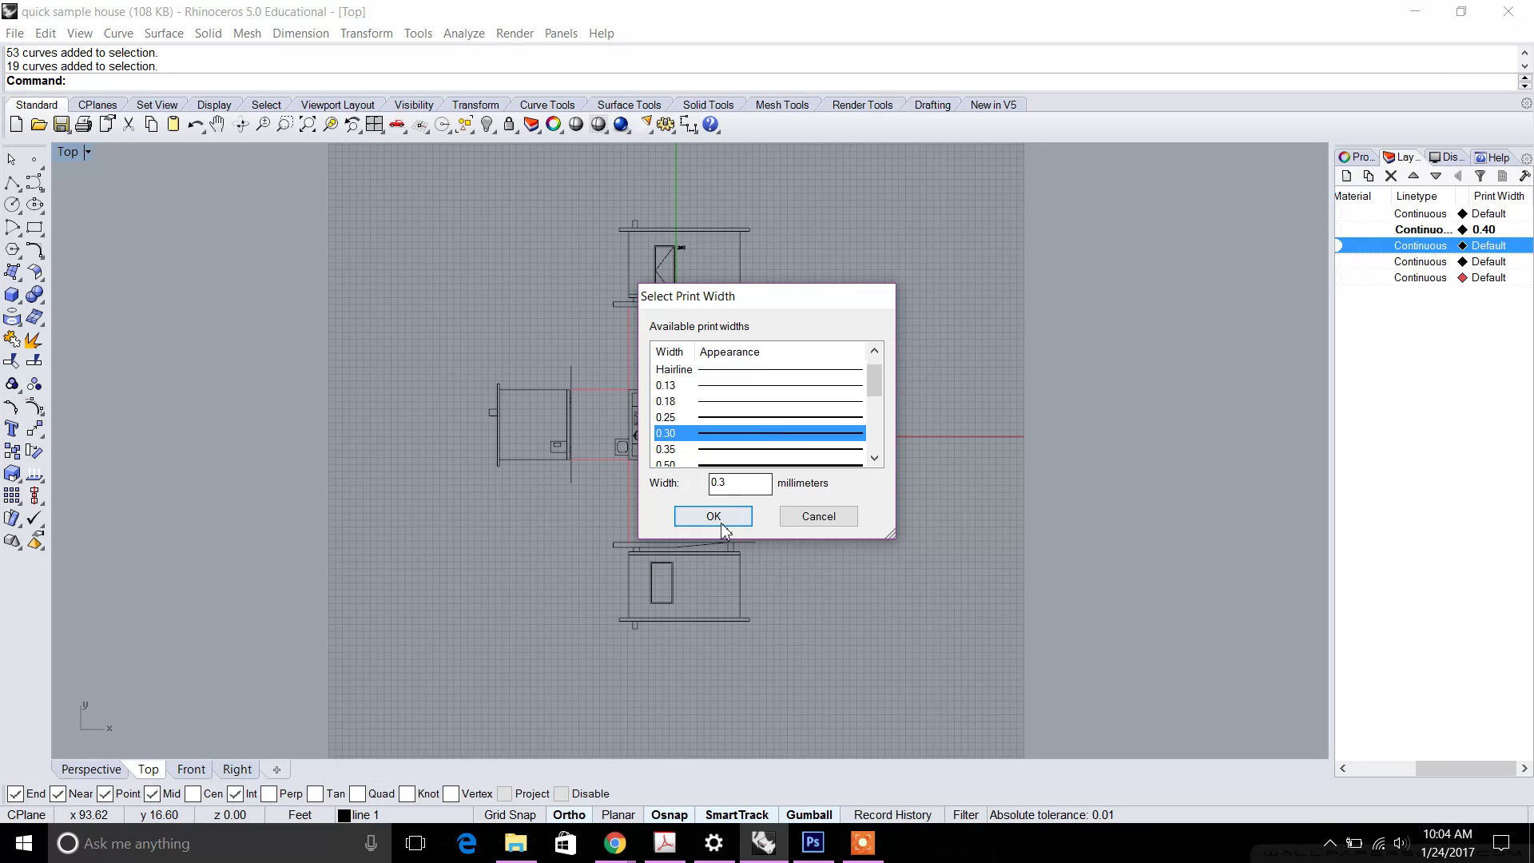
pyautogui.click(722, 525)
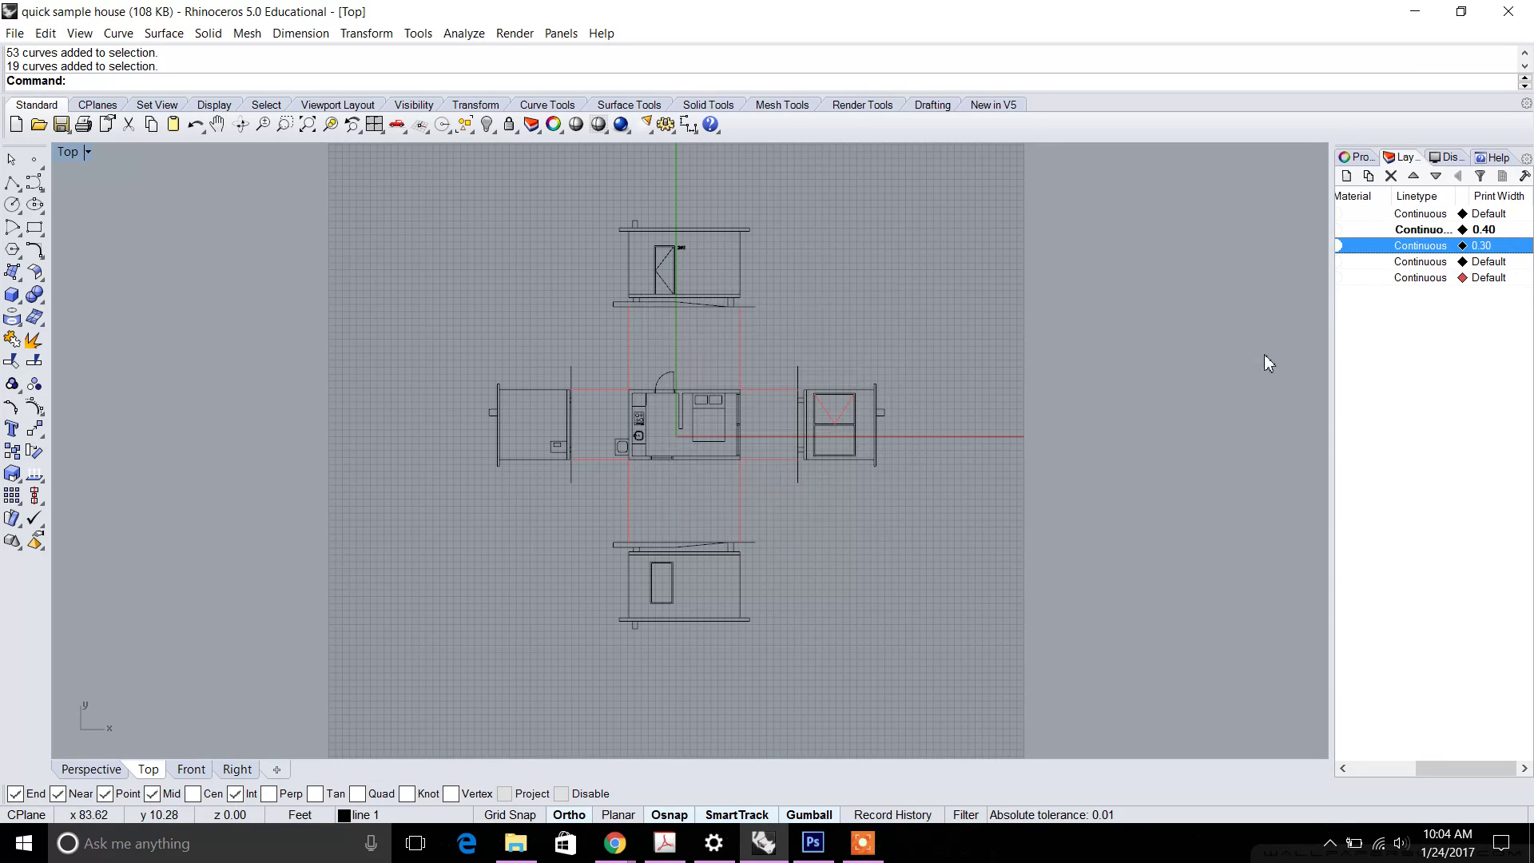
# Step: Give the line 3 layer a custom print width of 0.2 mm
pyautogui.click(1489, 264)
pyautogui.click(875, 458)
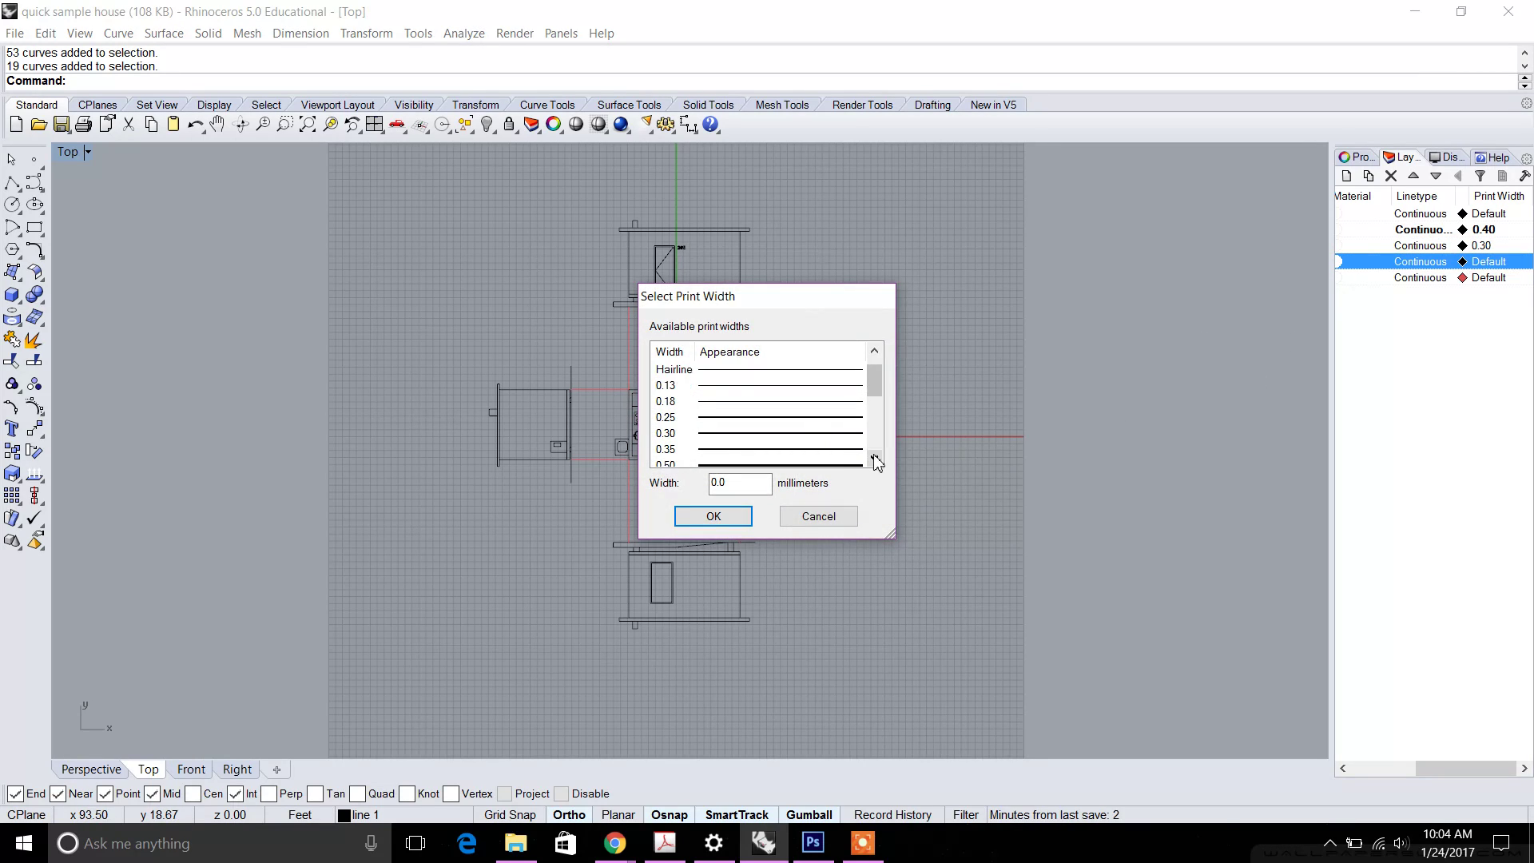
pyautogui.click(804, 417)
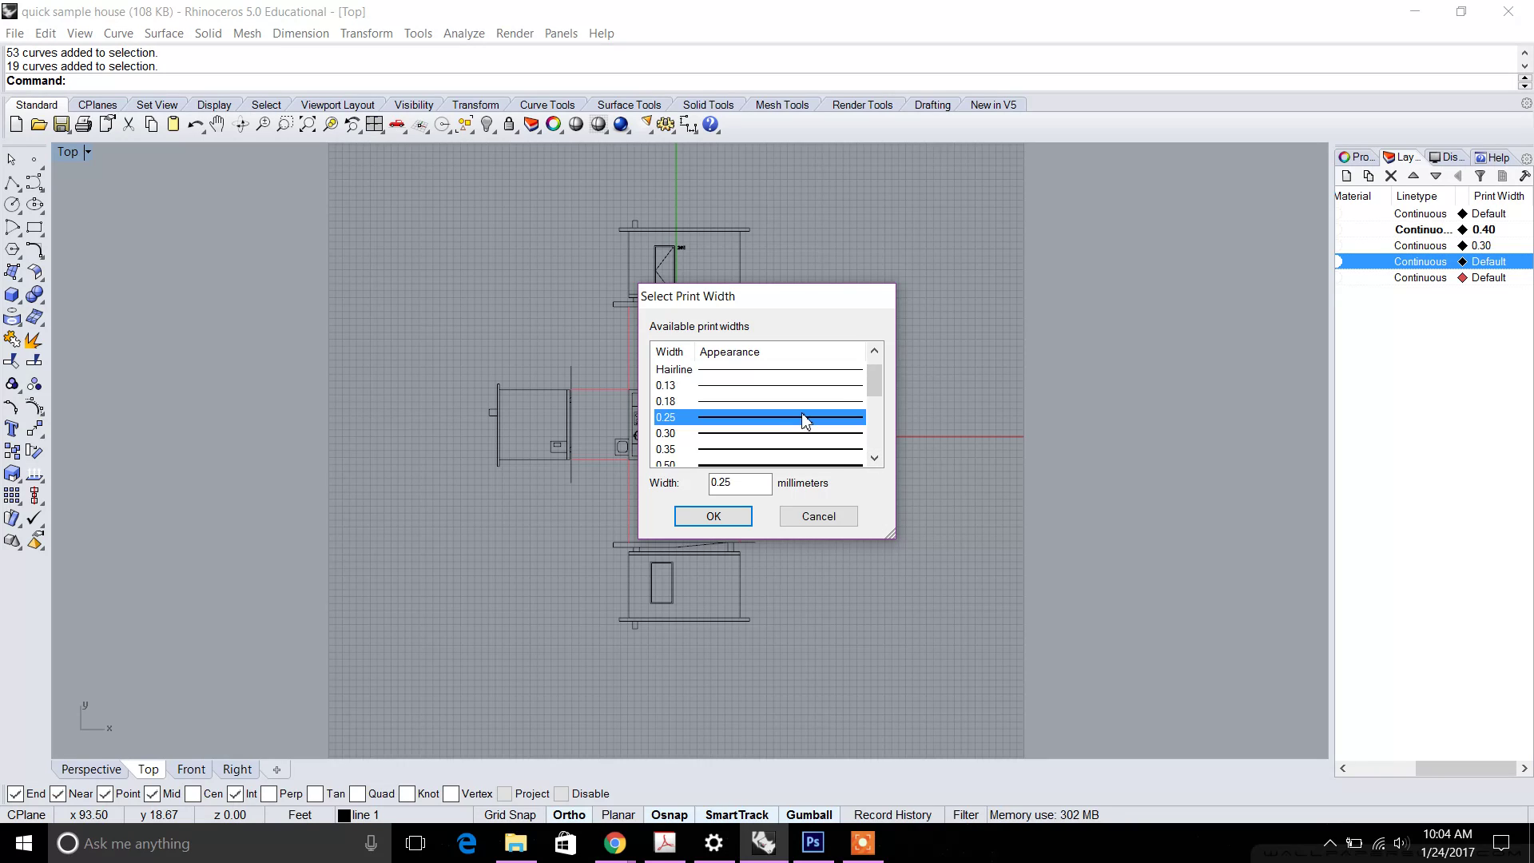
pyautogui.click(747, 479)
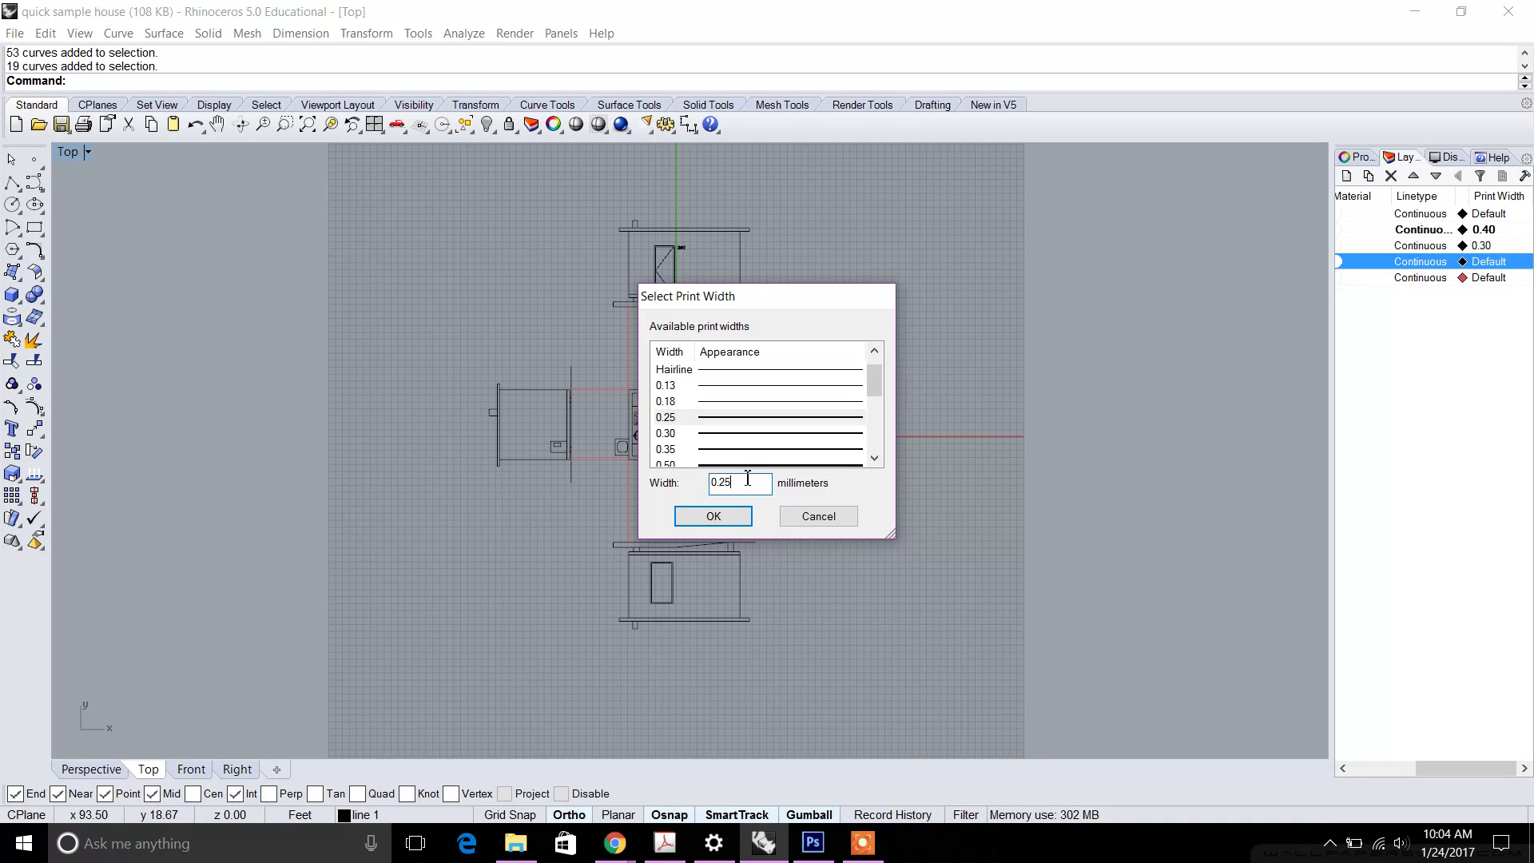
pyautogui.click(733, 521)
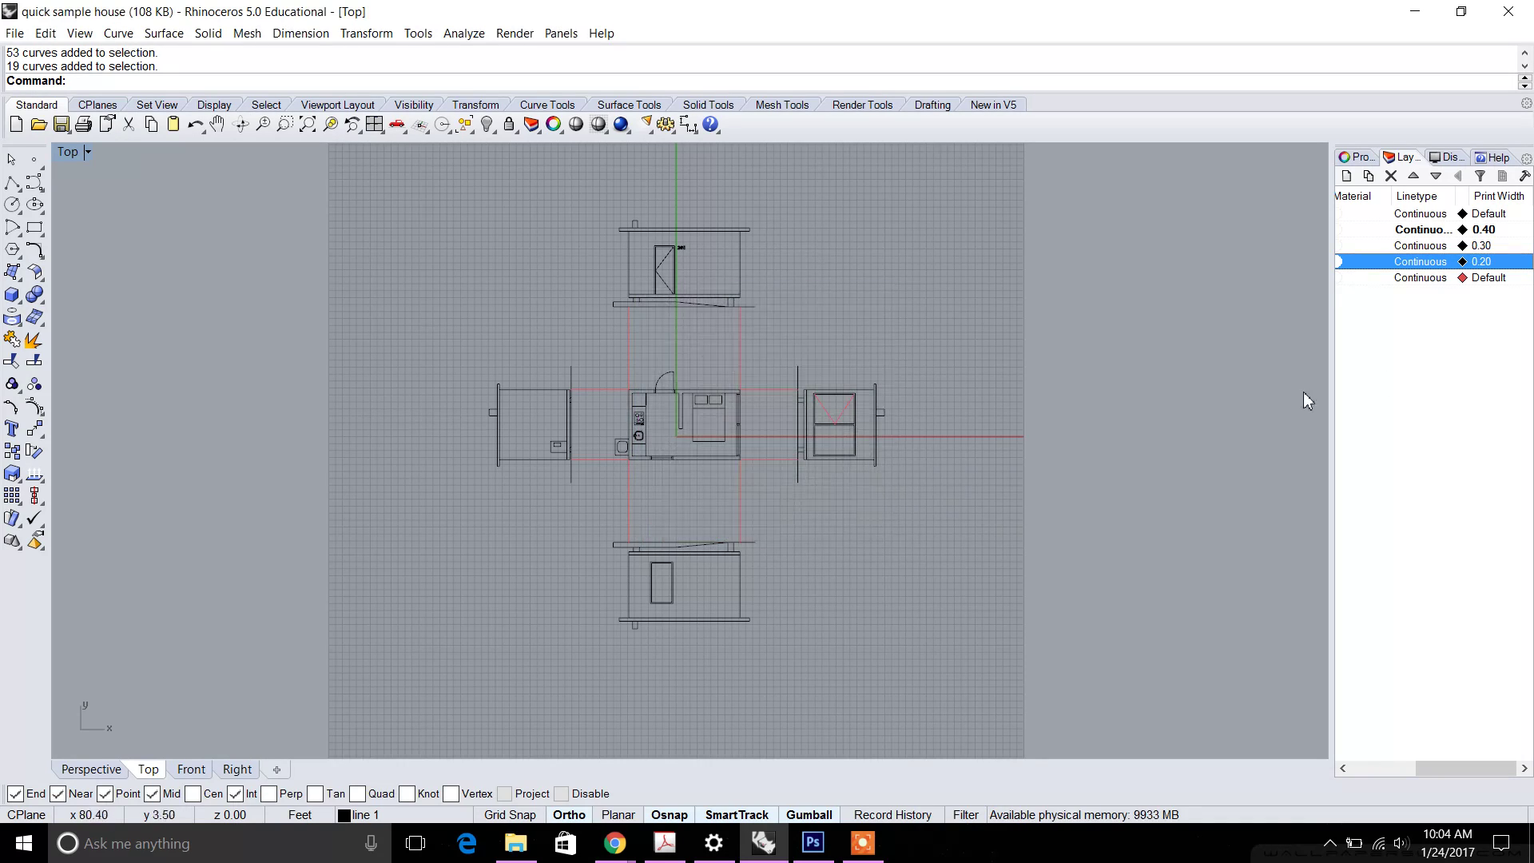
# Step: Change the print color of the hidden line layer to Dark Gray
pyautogui.click(1462, 278)
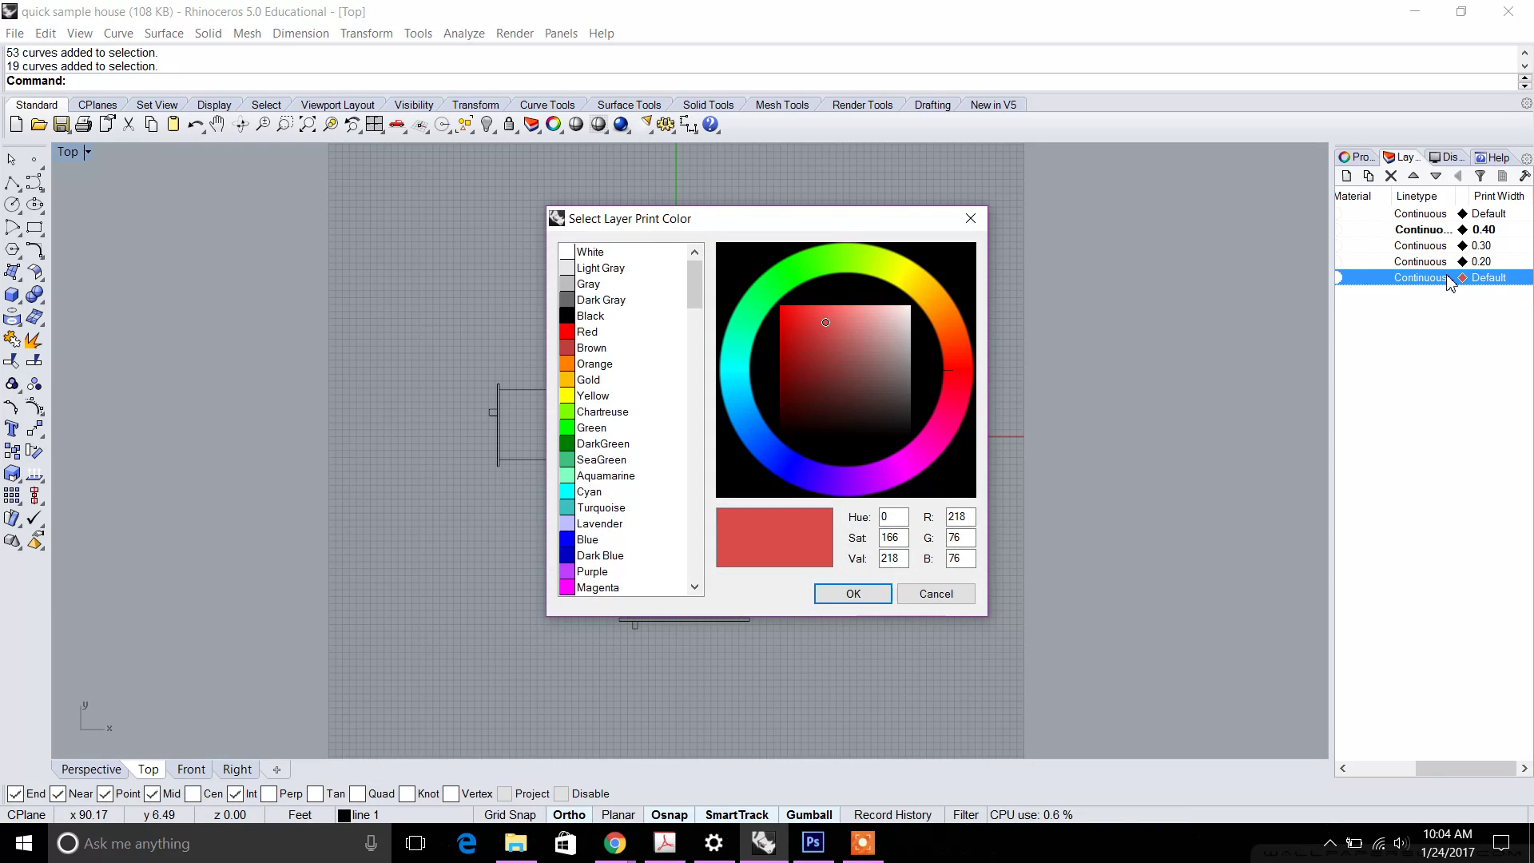
pyautogui.moveTo(885, 405)
pyautogui.mouseDown()
pyautogui.moveTo(735, 470)
pyautogui.moveTo(845, 560)
pyautogui.moveTo(849, 431)
pyautogui.moveTo(933, 385)
pyautogui.mouseUp()
pyautogui.click(591, 301)
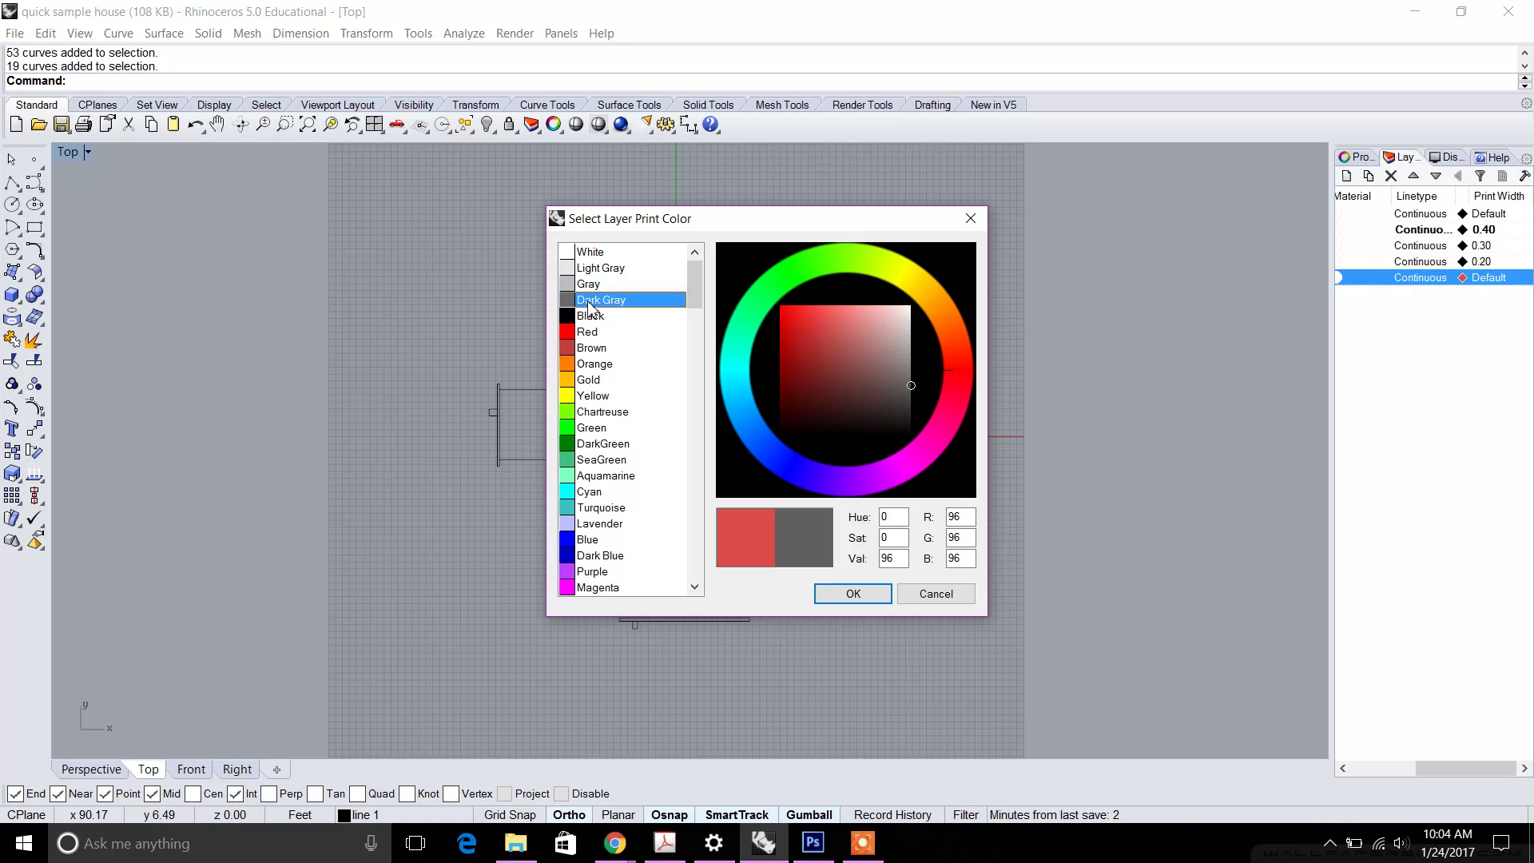
pyautogui.click(882, 596)
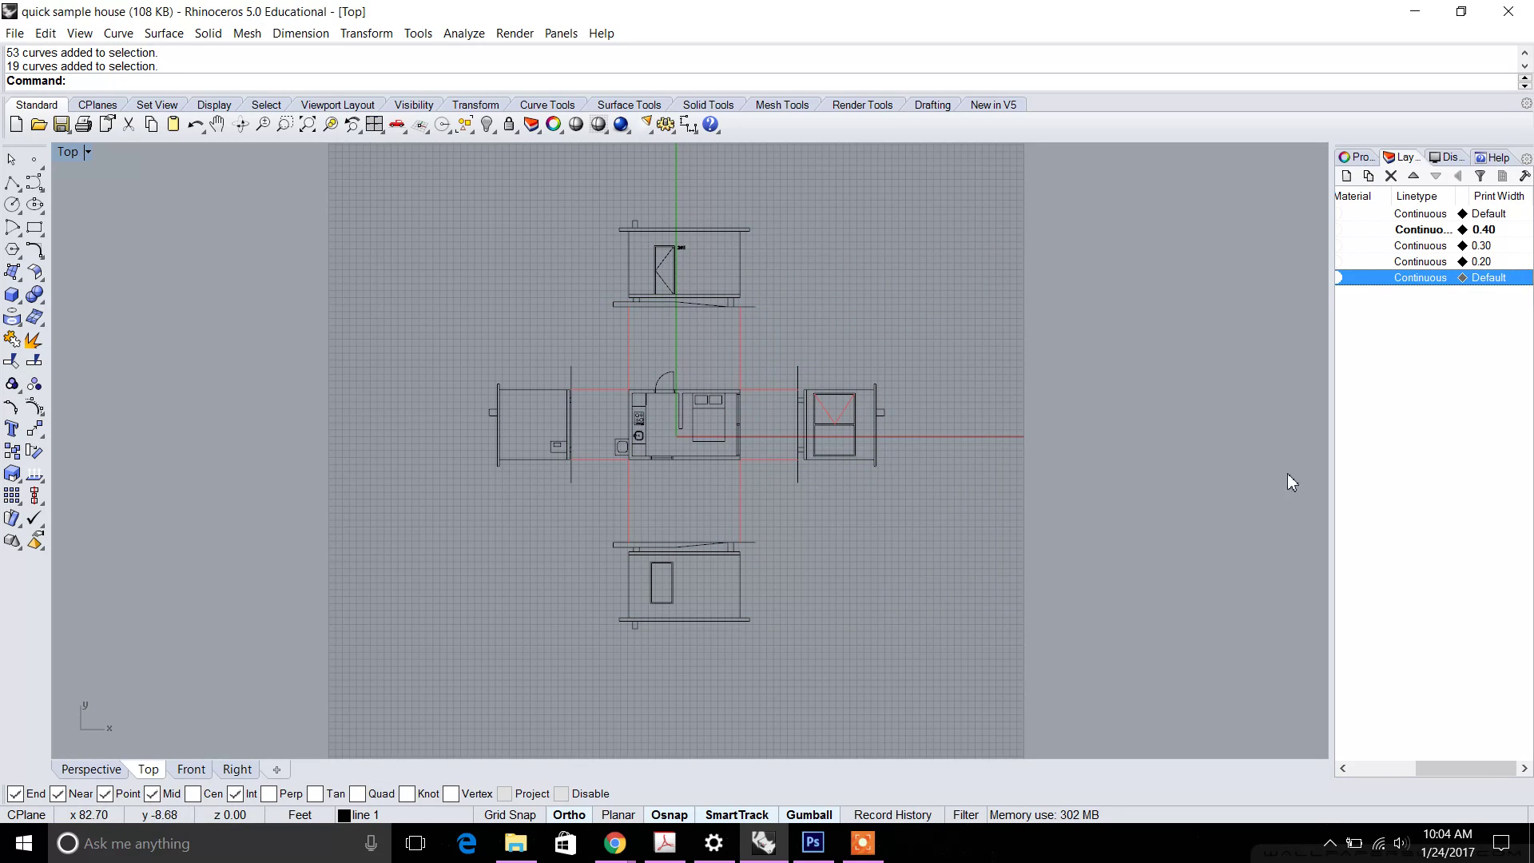
# Step: Give the hidden line layer the Hidden linetype and a print width of 0.35 mm
pyautogui.click(1420, 280)
pyautogui.click(694, 449)
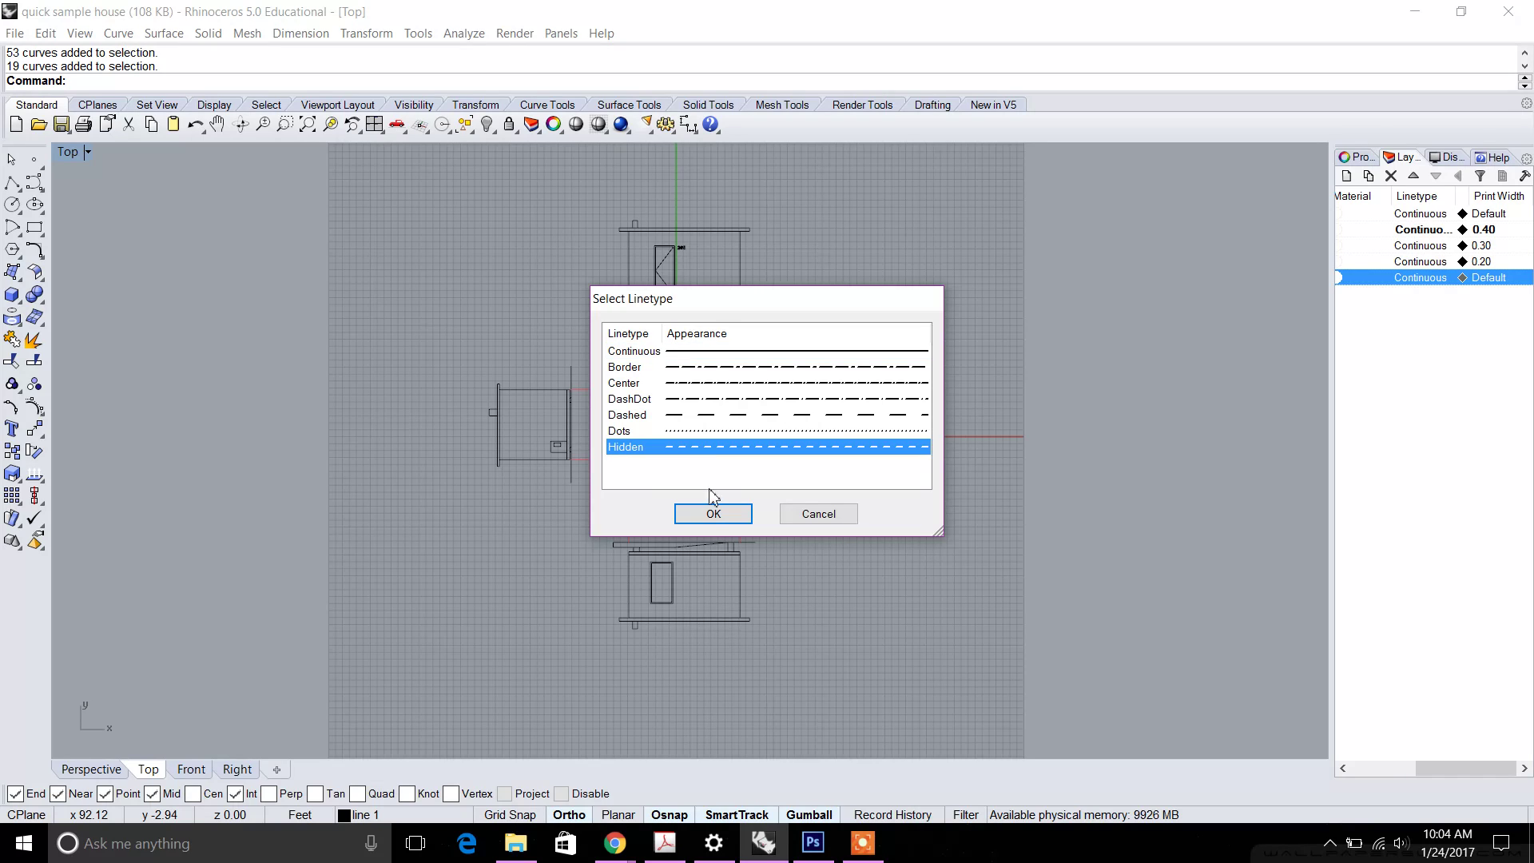
pyautogui.click(703, 513)
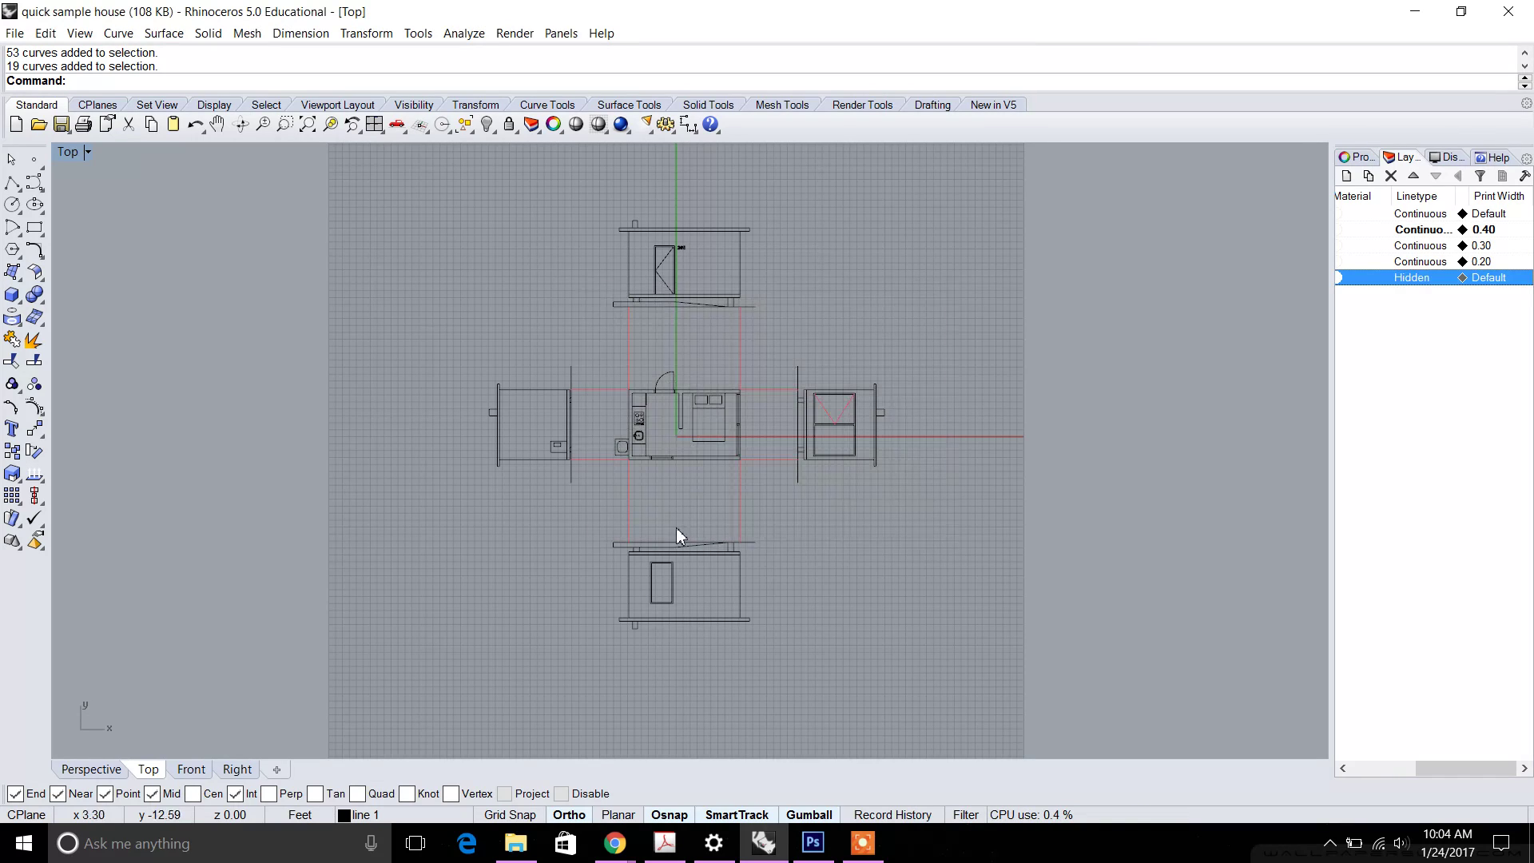
pyautogui.click(1491, 278)
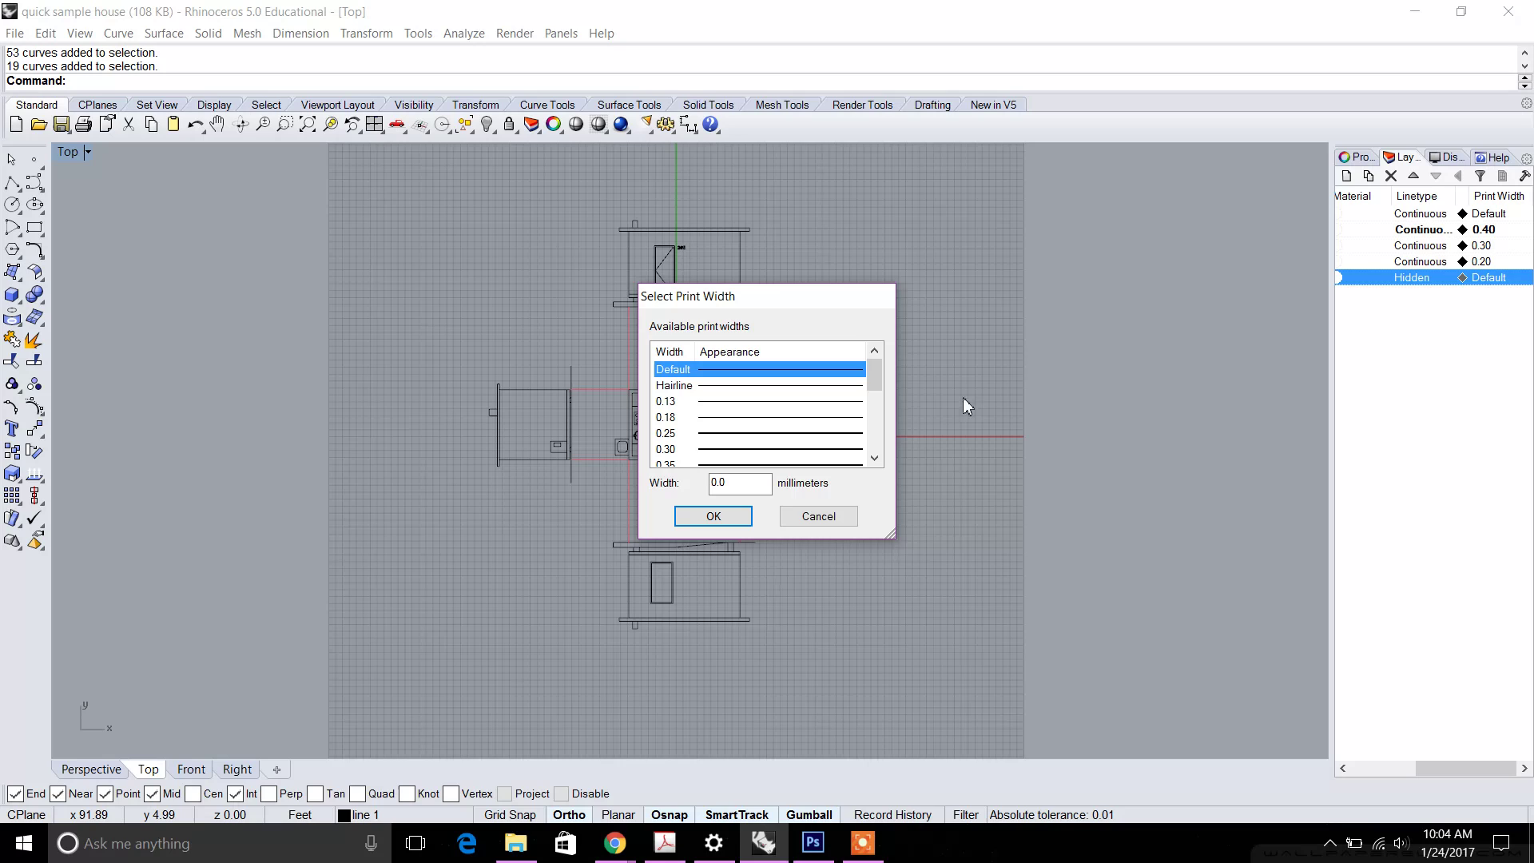
pyautogui.click(874, 458)
pyautogui.click(807, 450)
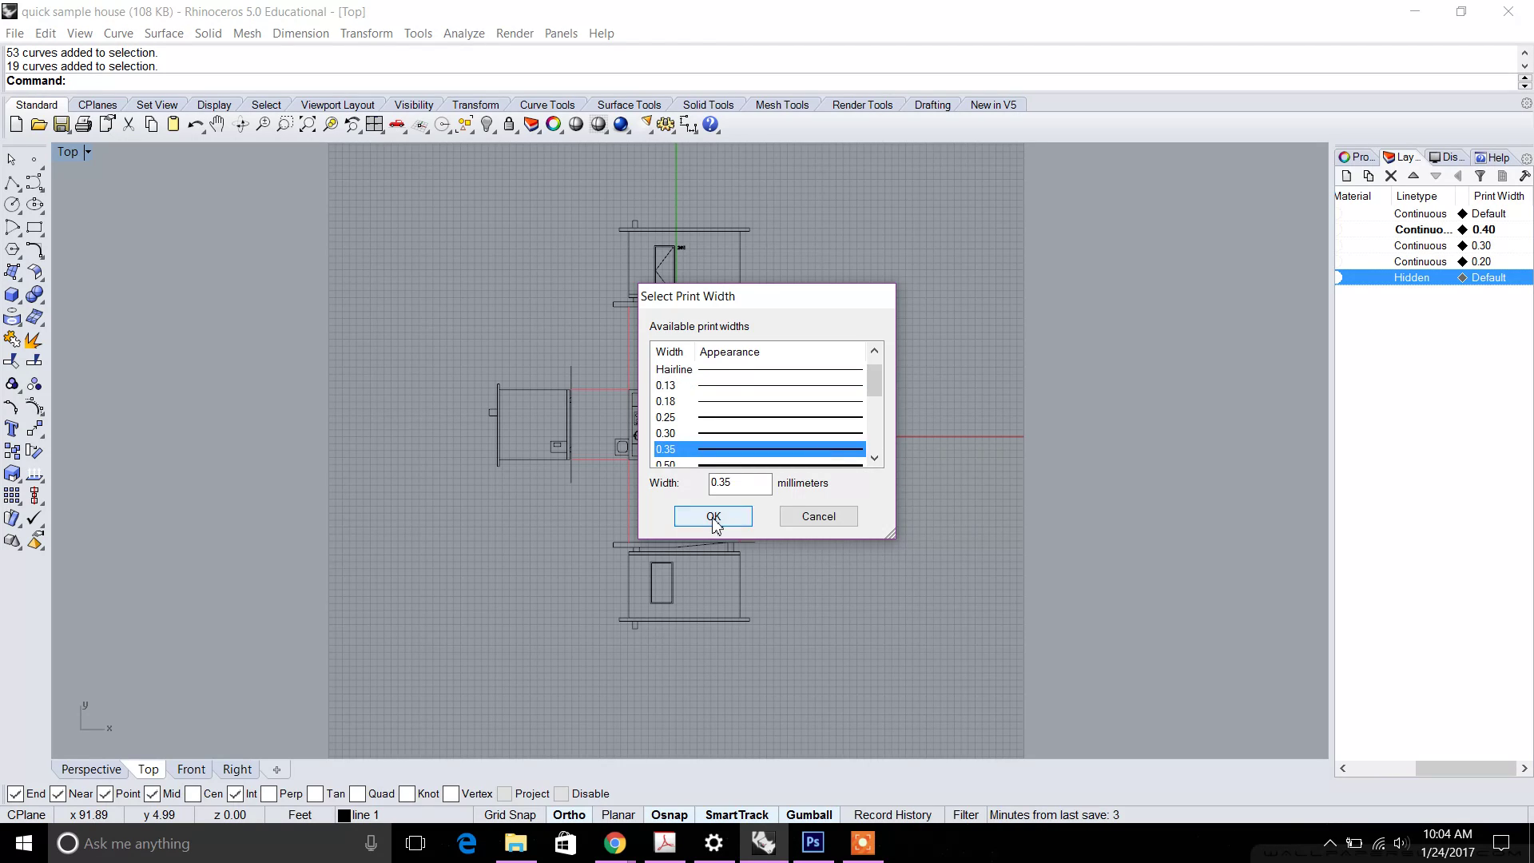
pyautogui.click(719, 518)
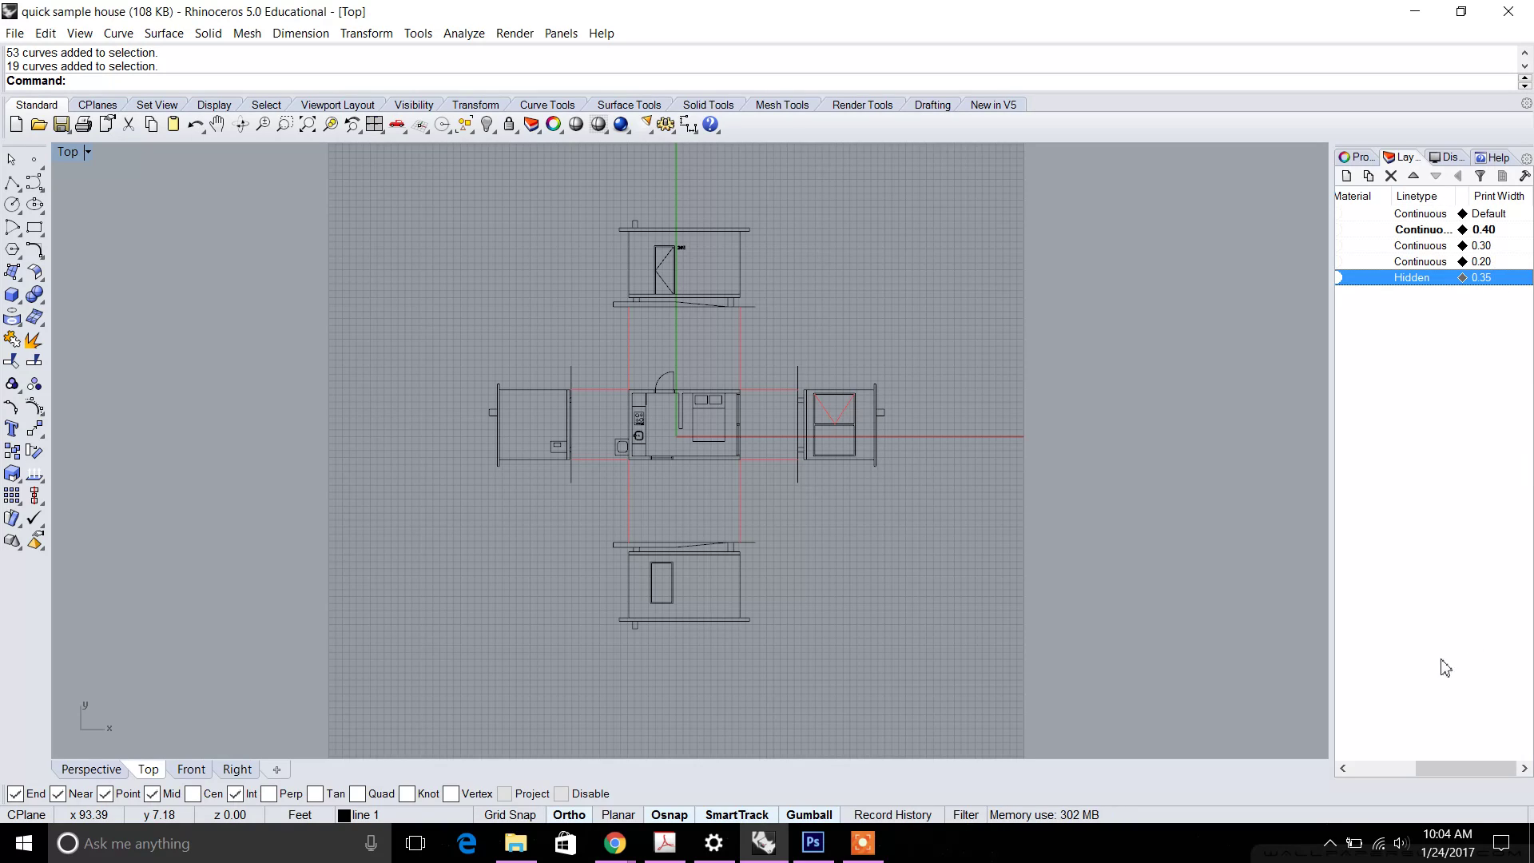
pyautogui.moveTo(1447, 774); pyautogui.dragTo(1520, 754)
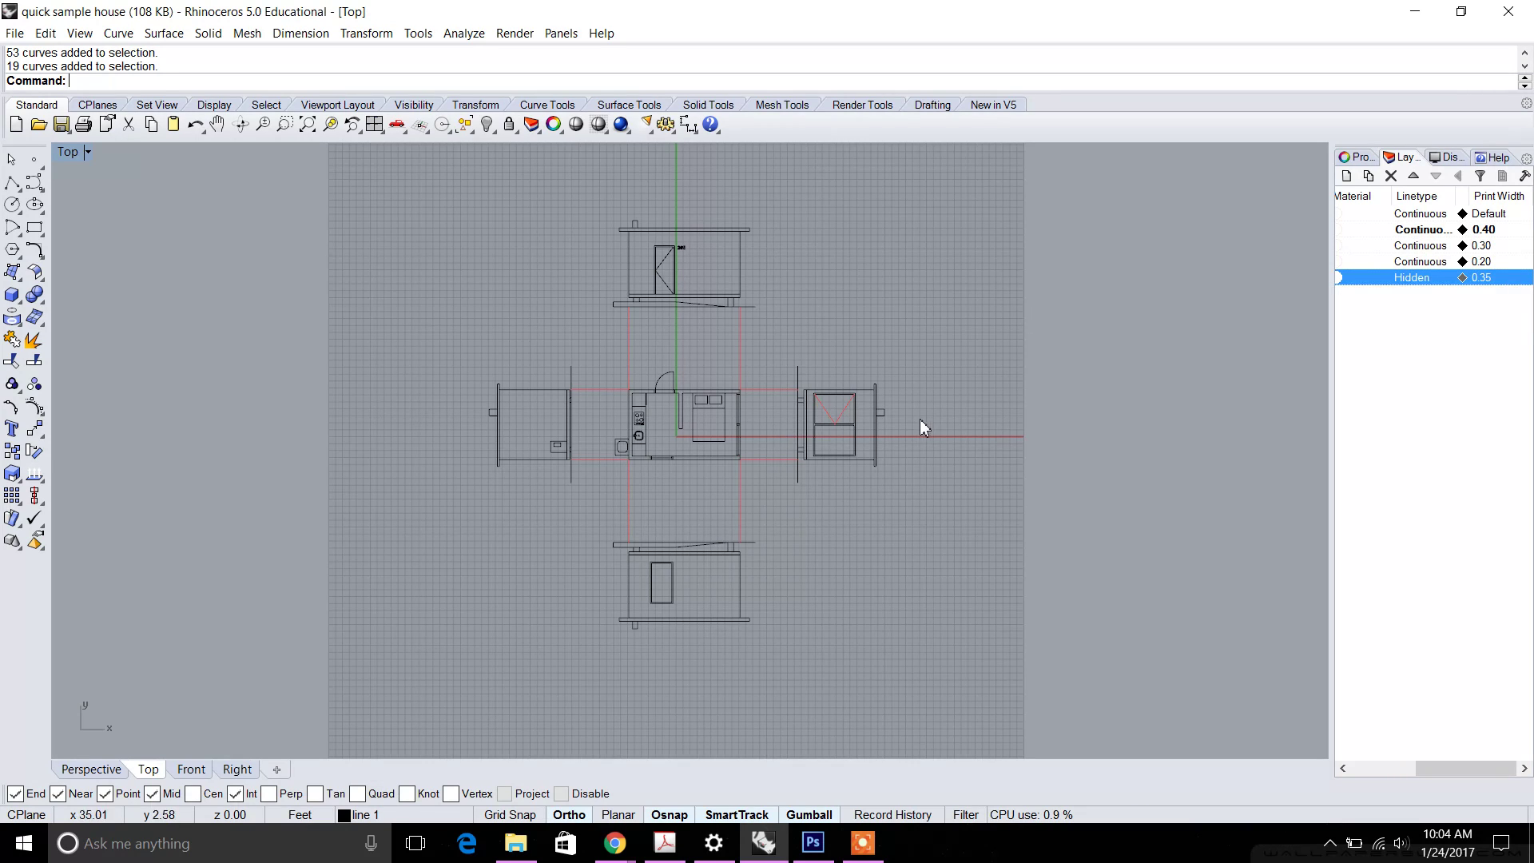
pyautogui.click(1046, 821)
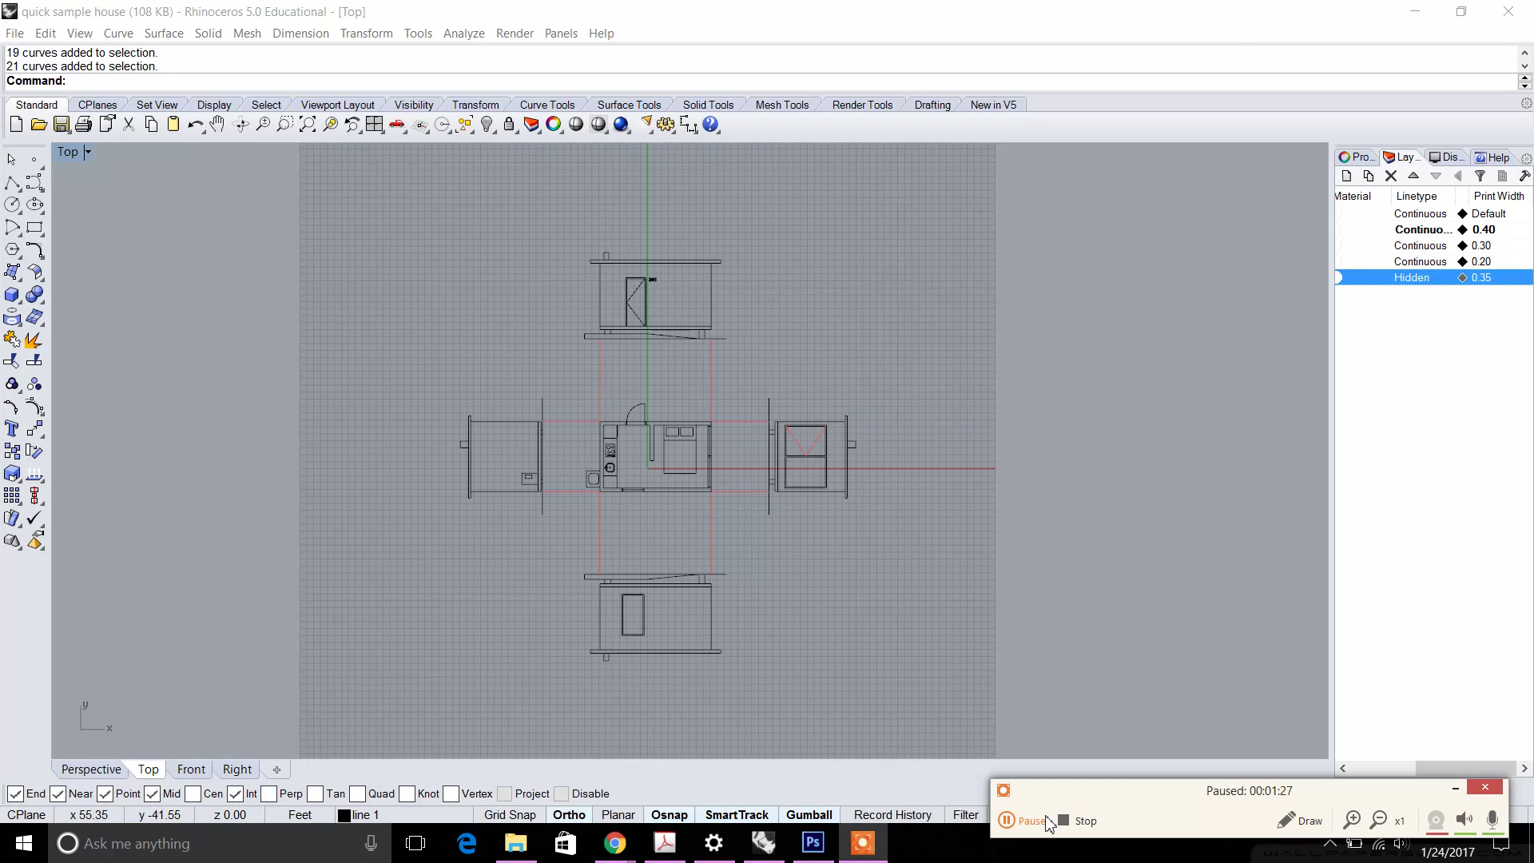
pyautogui.click(1049, 821)
# Step: Export the elevation above the floor plan, including its projection lines, to the Desktop as a PDF named "north view"
pyautogui.moveTo(918, 434); pyautogui.dragTo(904, 394, button='right')
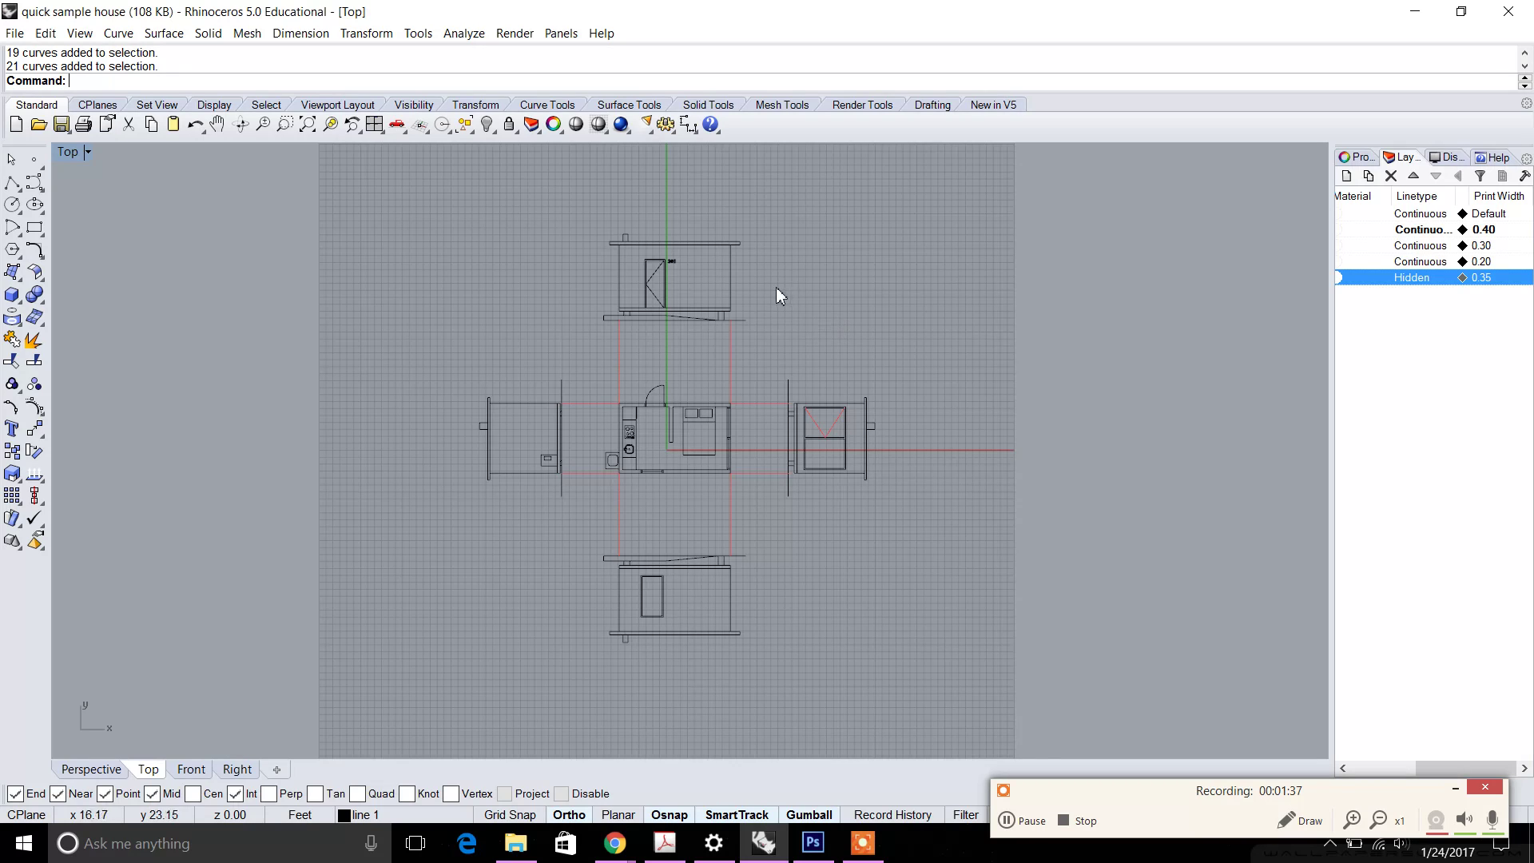
pyautogui.scroll(4, 771, 323)
pyautogui.moveTo(721, 324); pyautogui.dragTo(775, 349, button='right')
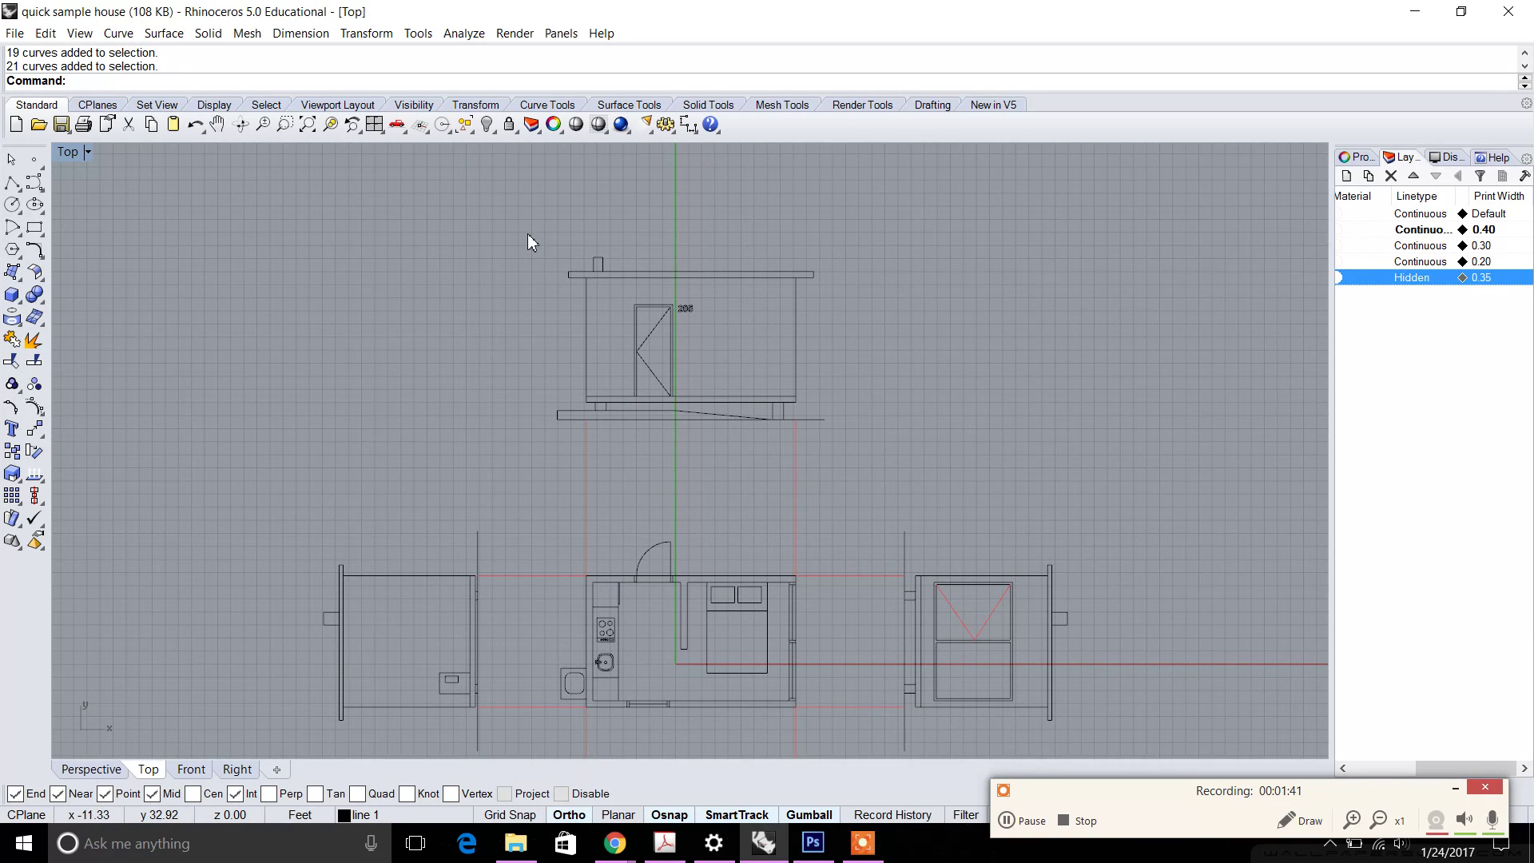
pyautogui.moveTo(551, 230); pyautogui.dragTo(479, 205)
pyautogui.write('Exp')
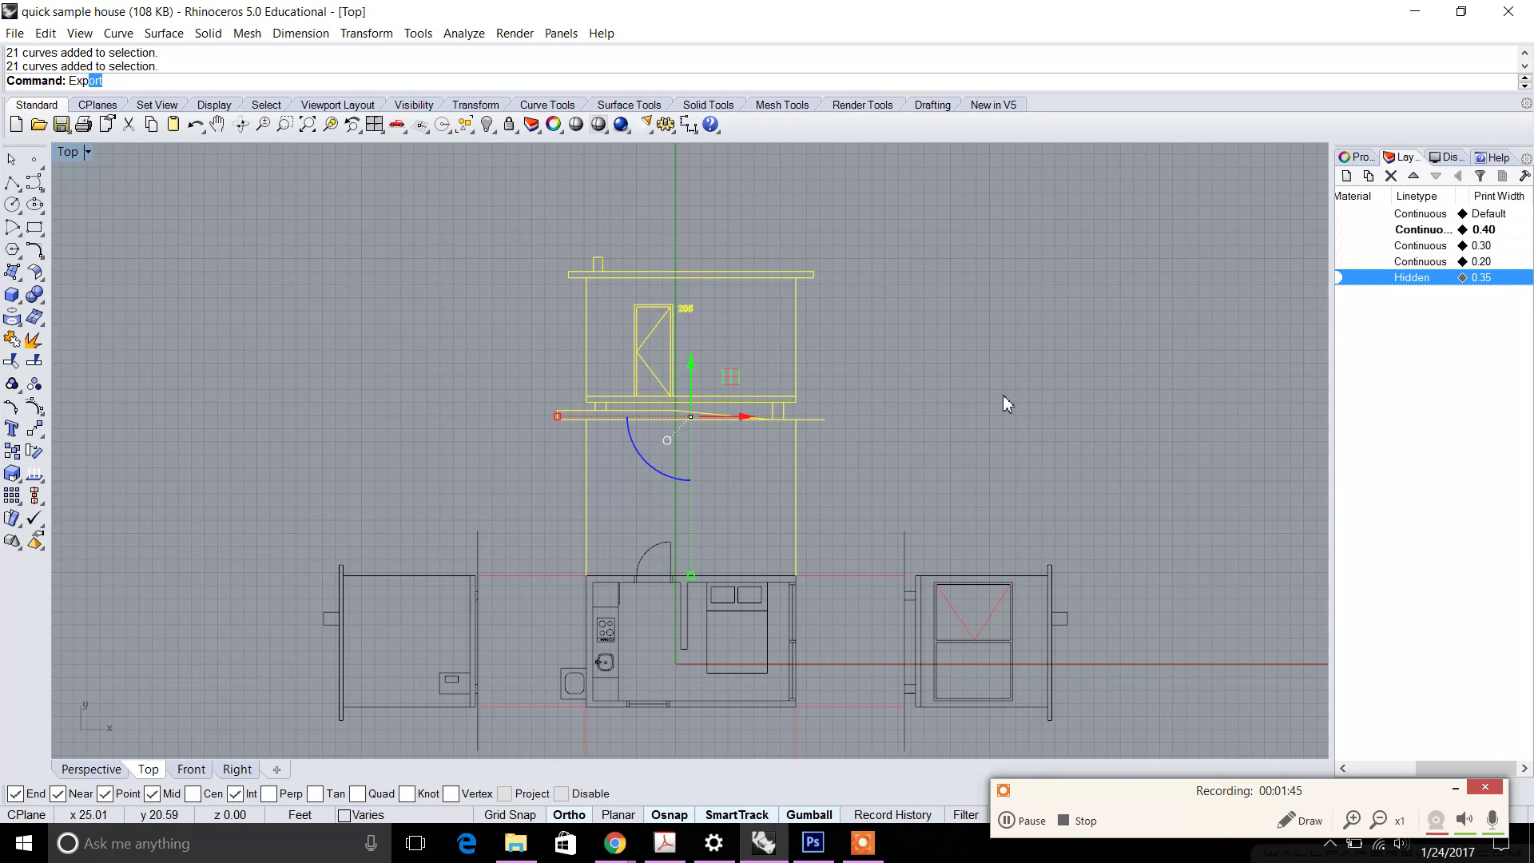
pyautogui.write('ort')
pyautogui.press('Return')
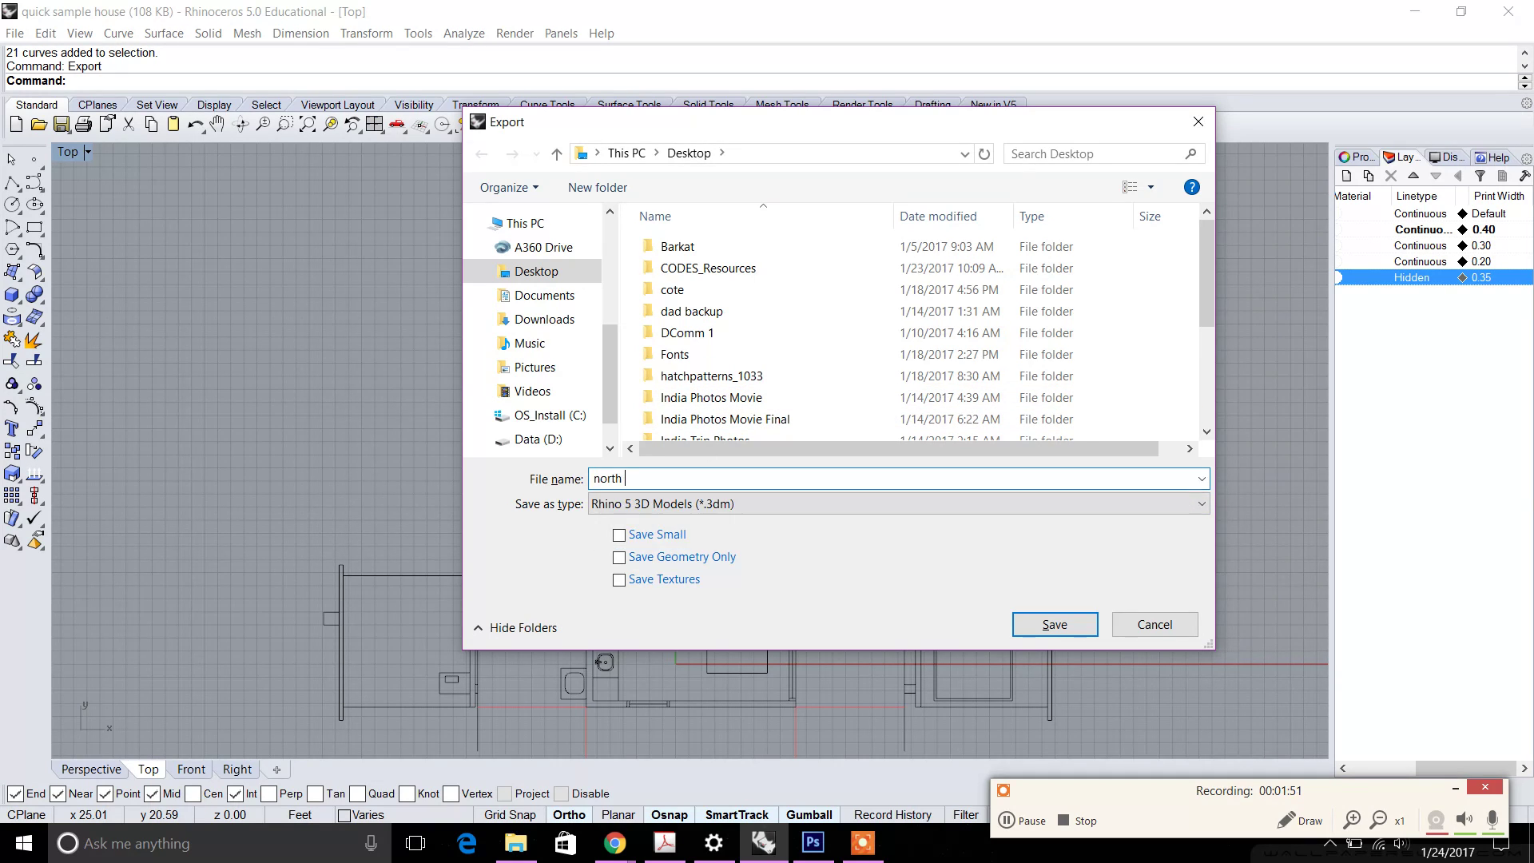
pyautogui.click(729, 503)
pyautogui.click(692, 411)
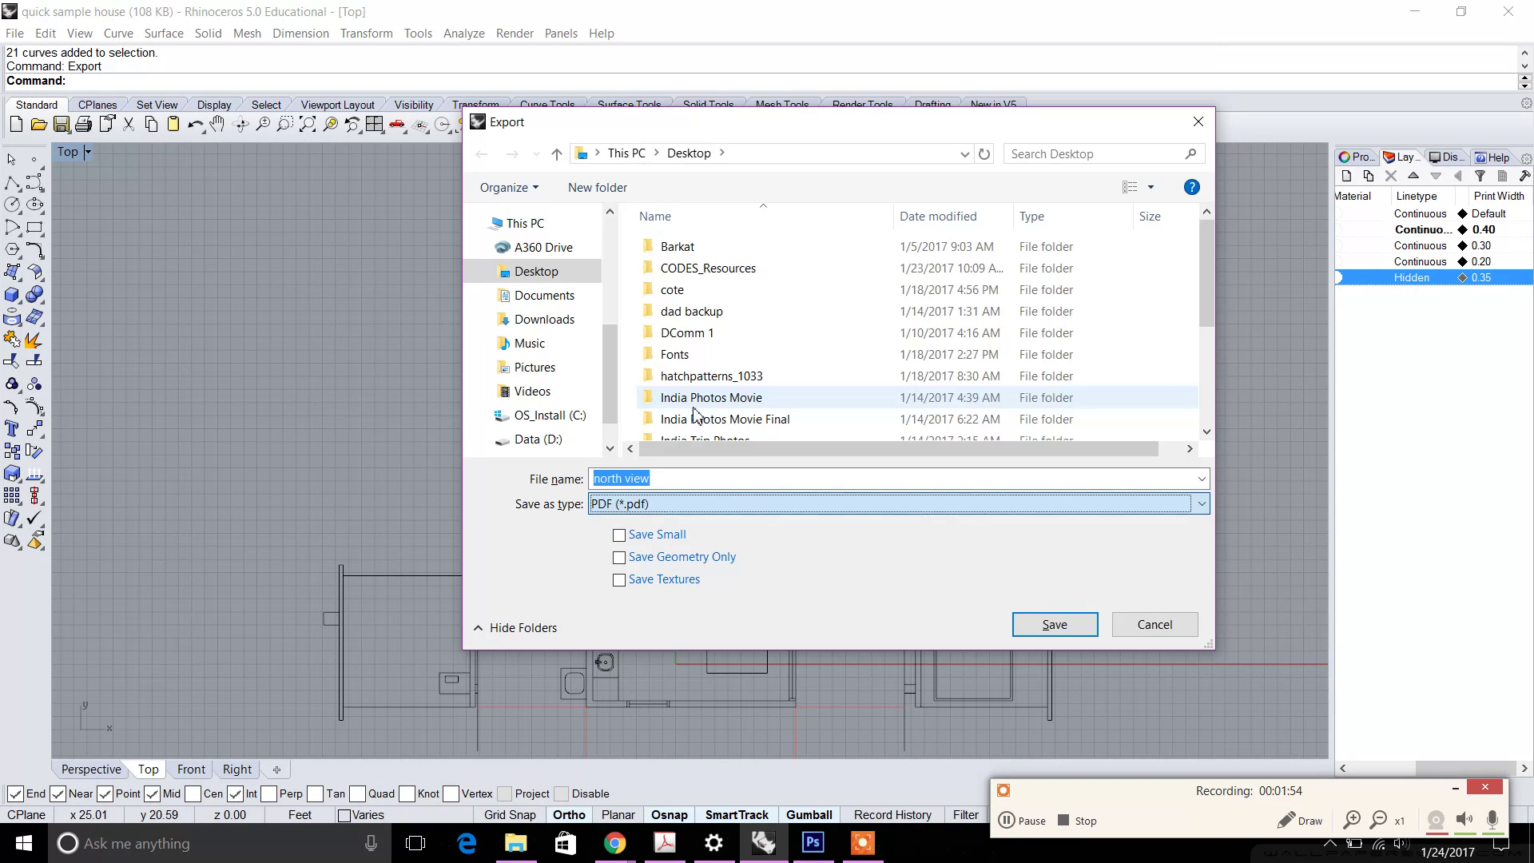
pyautogui.click(1048, 617)
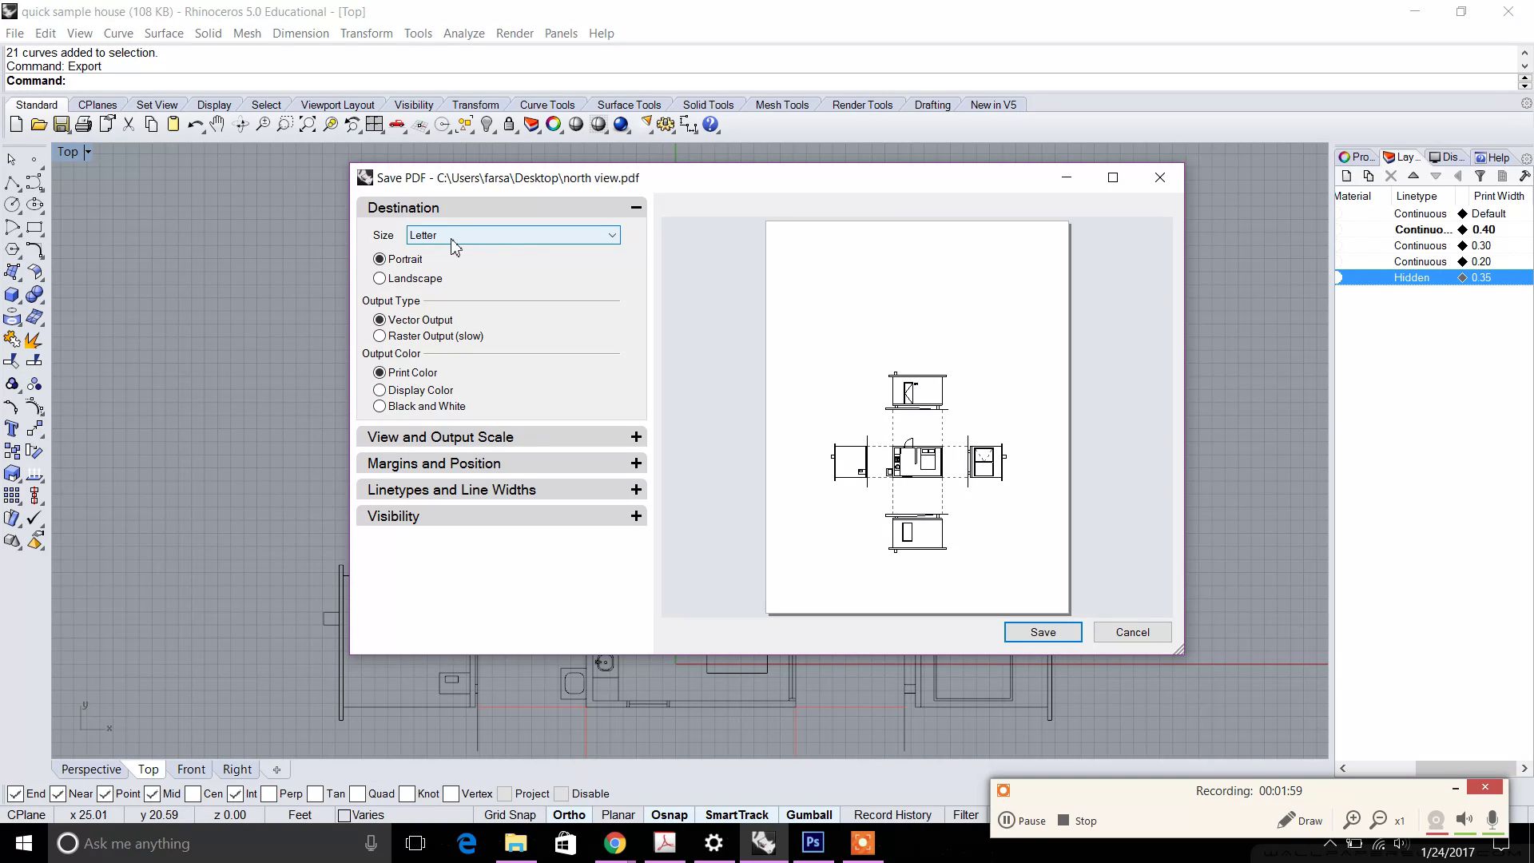
# Step: Set the PDF's paper size to Letter and its output color to Black and White
pyautogui.click(452, 240)
pyautogui.click(451, 249)
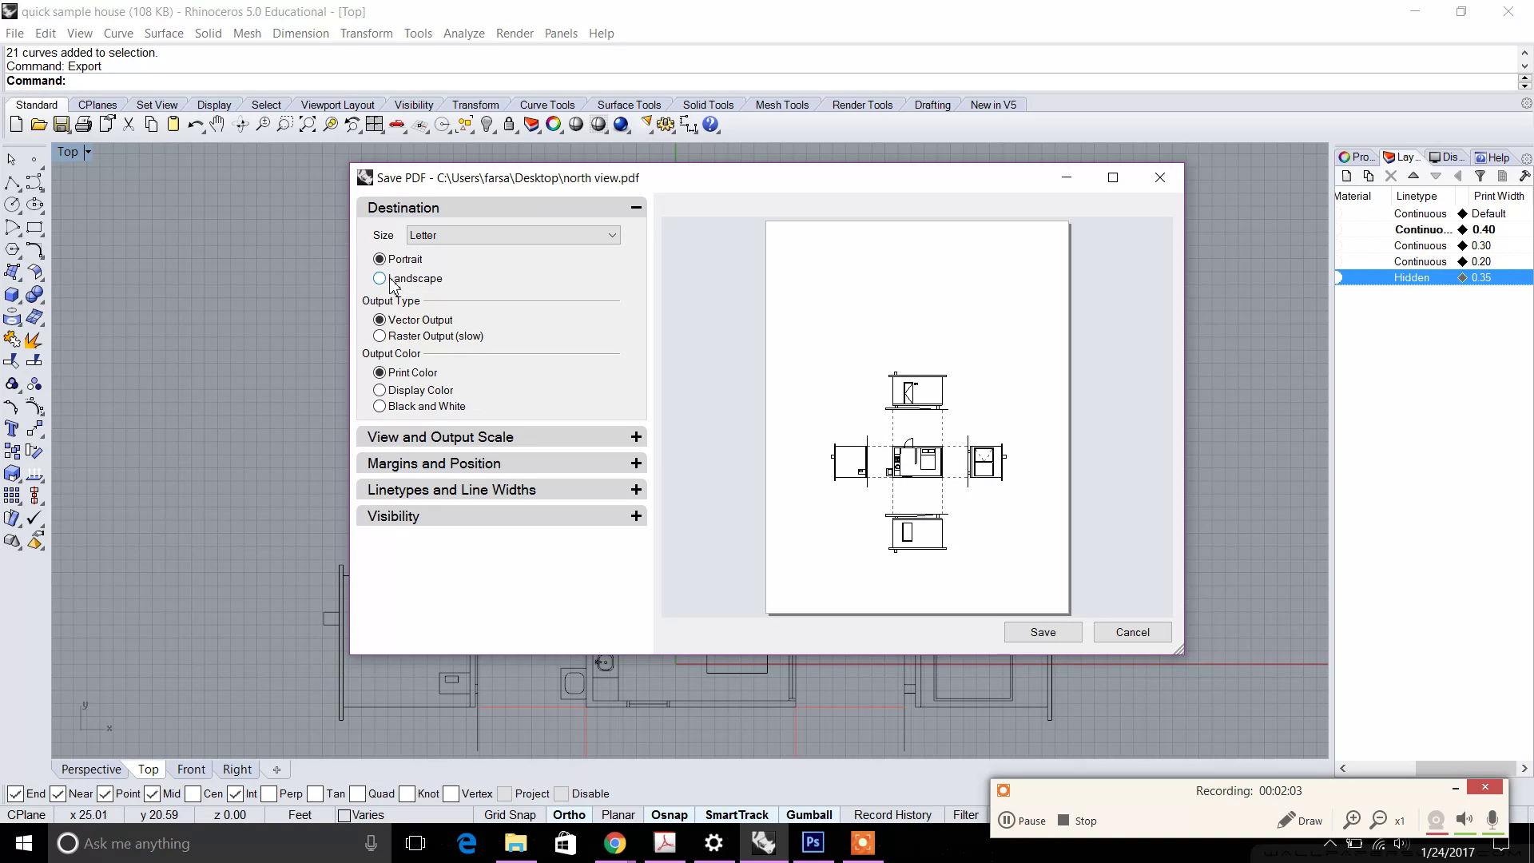
pyautogui.click(399, 407)
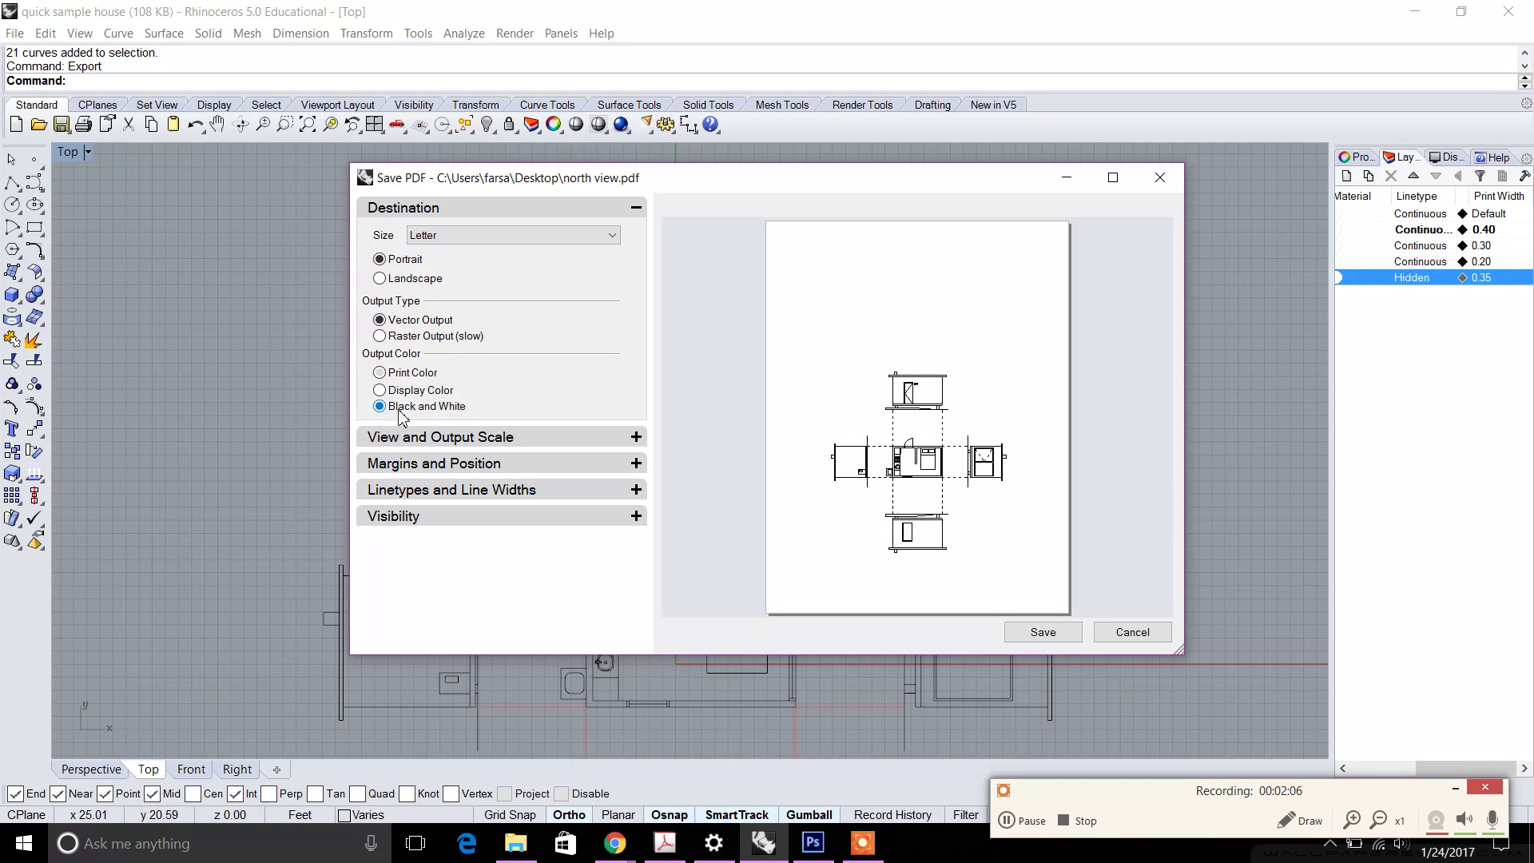
# Step: Set the PDF's output scale to 1/4" = 1'-0"
pyautogui.click(636, 438)
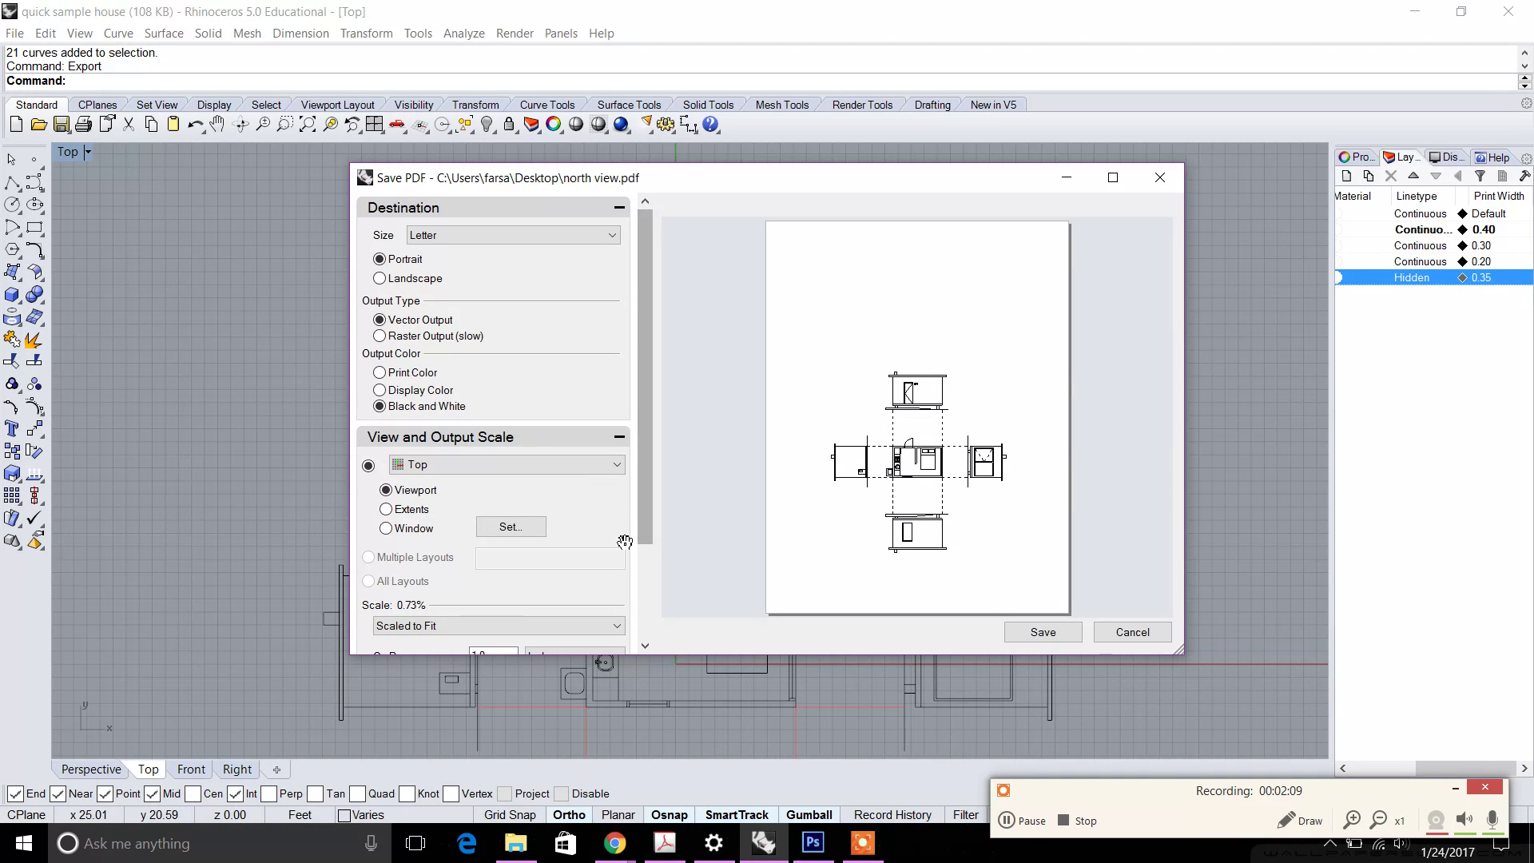
pyautogui.moveTo(647, 489); pyautogui.dragTo(647, 581)
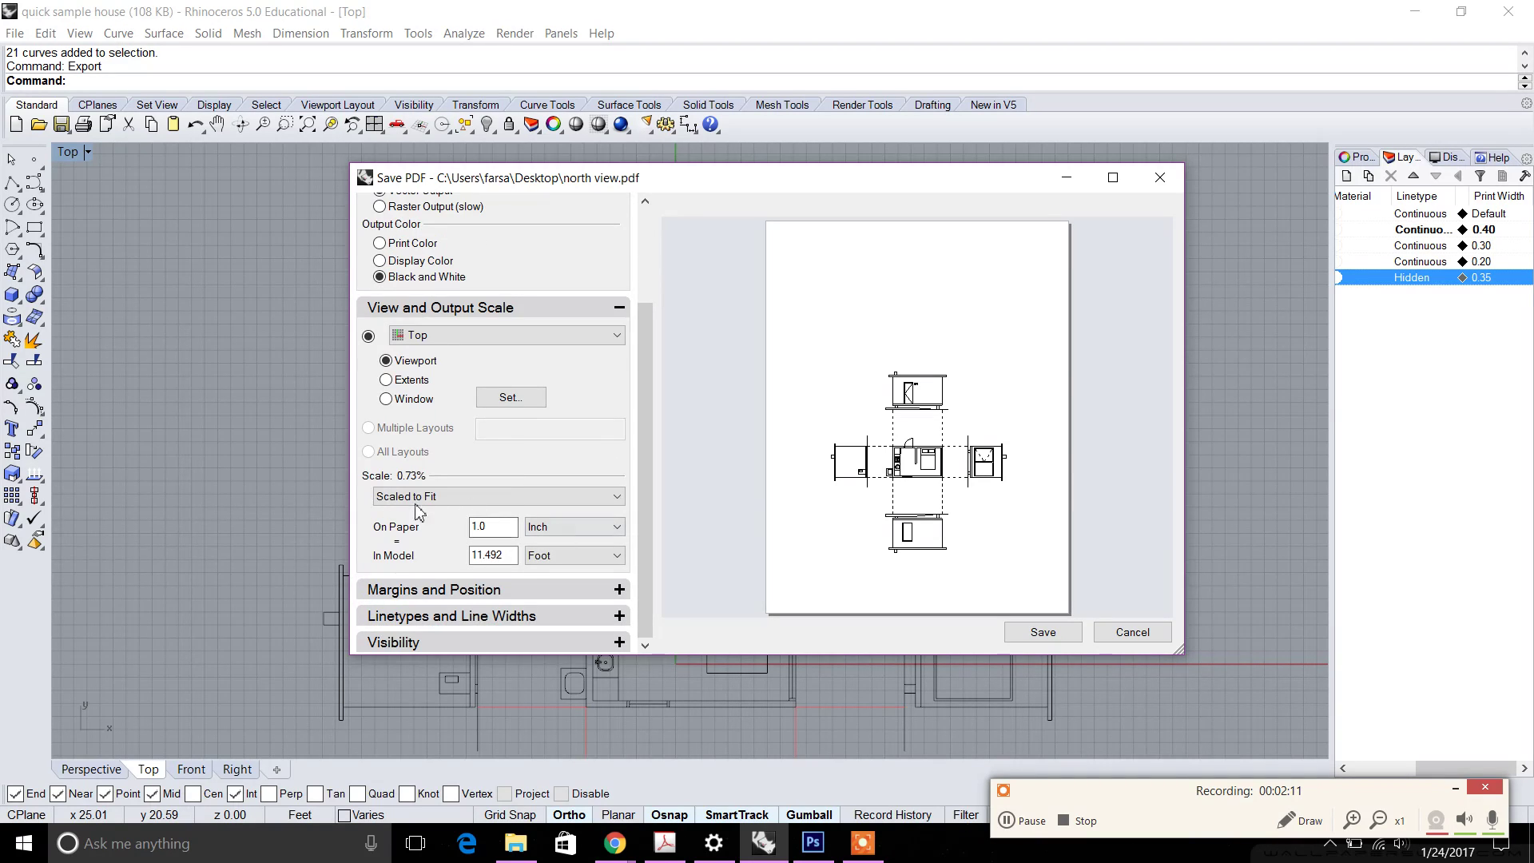
pyautogui.click(445, 503)
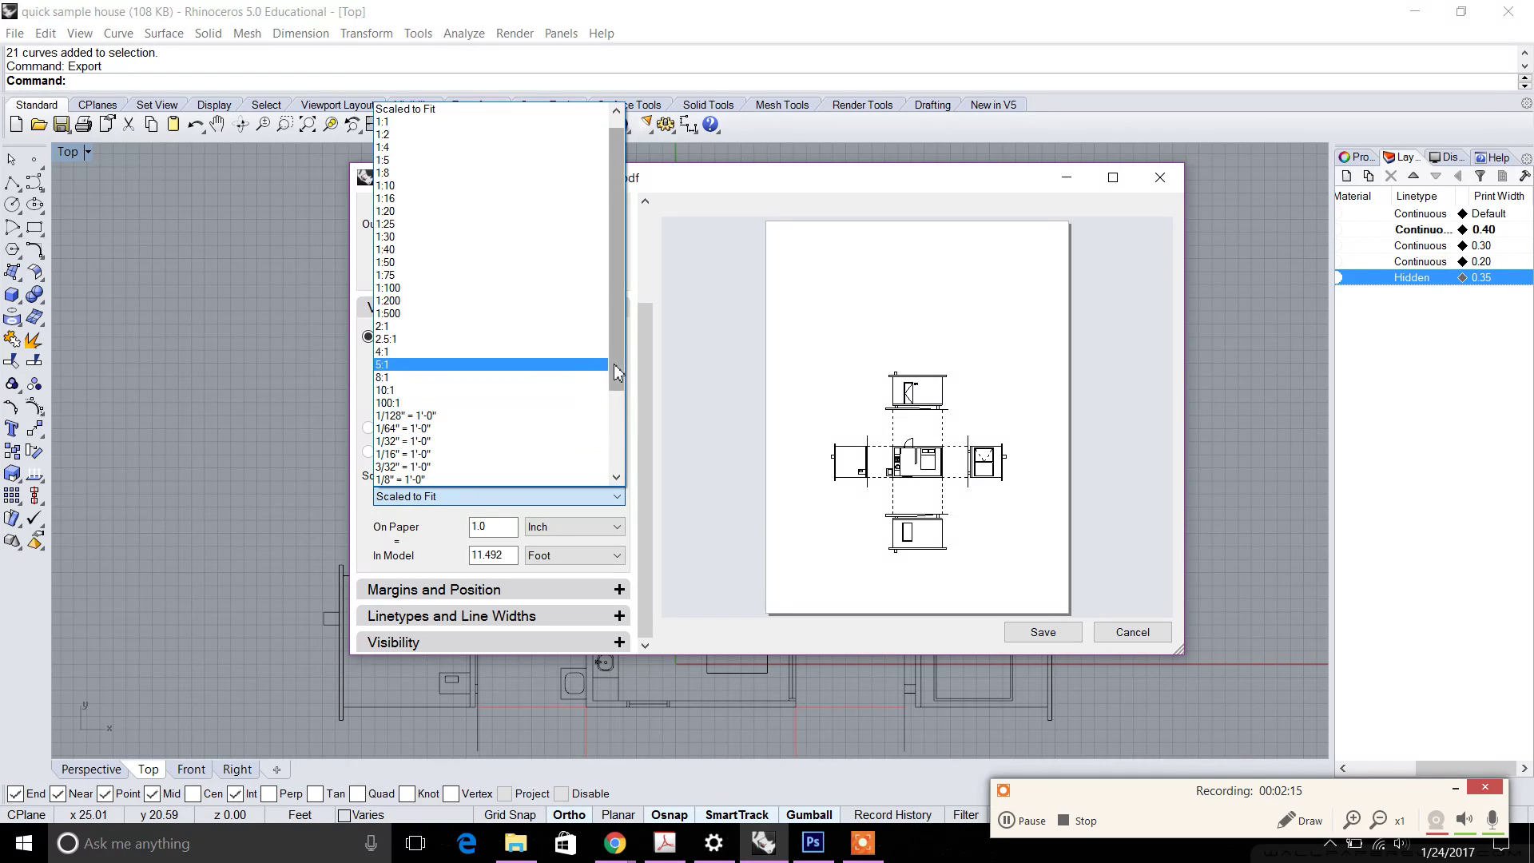
pyautogui.scroll(-2, 543, 435)
pyautogui.click(543, 435)
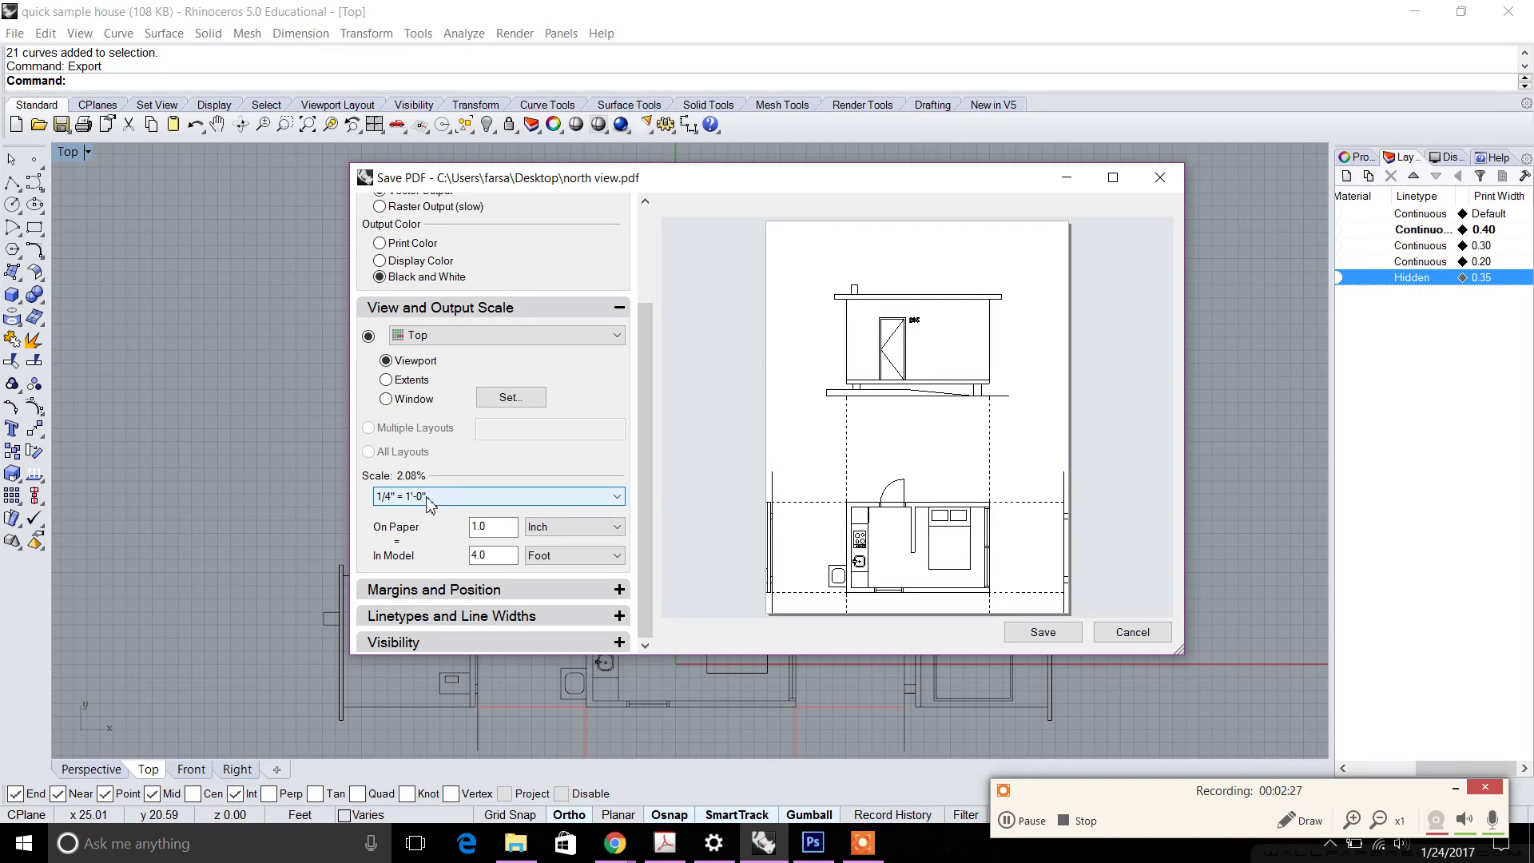
# Step: Define a print window around the elevation above the floor plan, declining to change the scale to fit the window area
pyautogui.click(387, 399)
pyautogui.scroll(2, 505, 163)
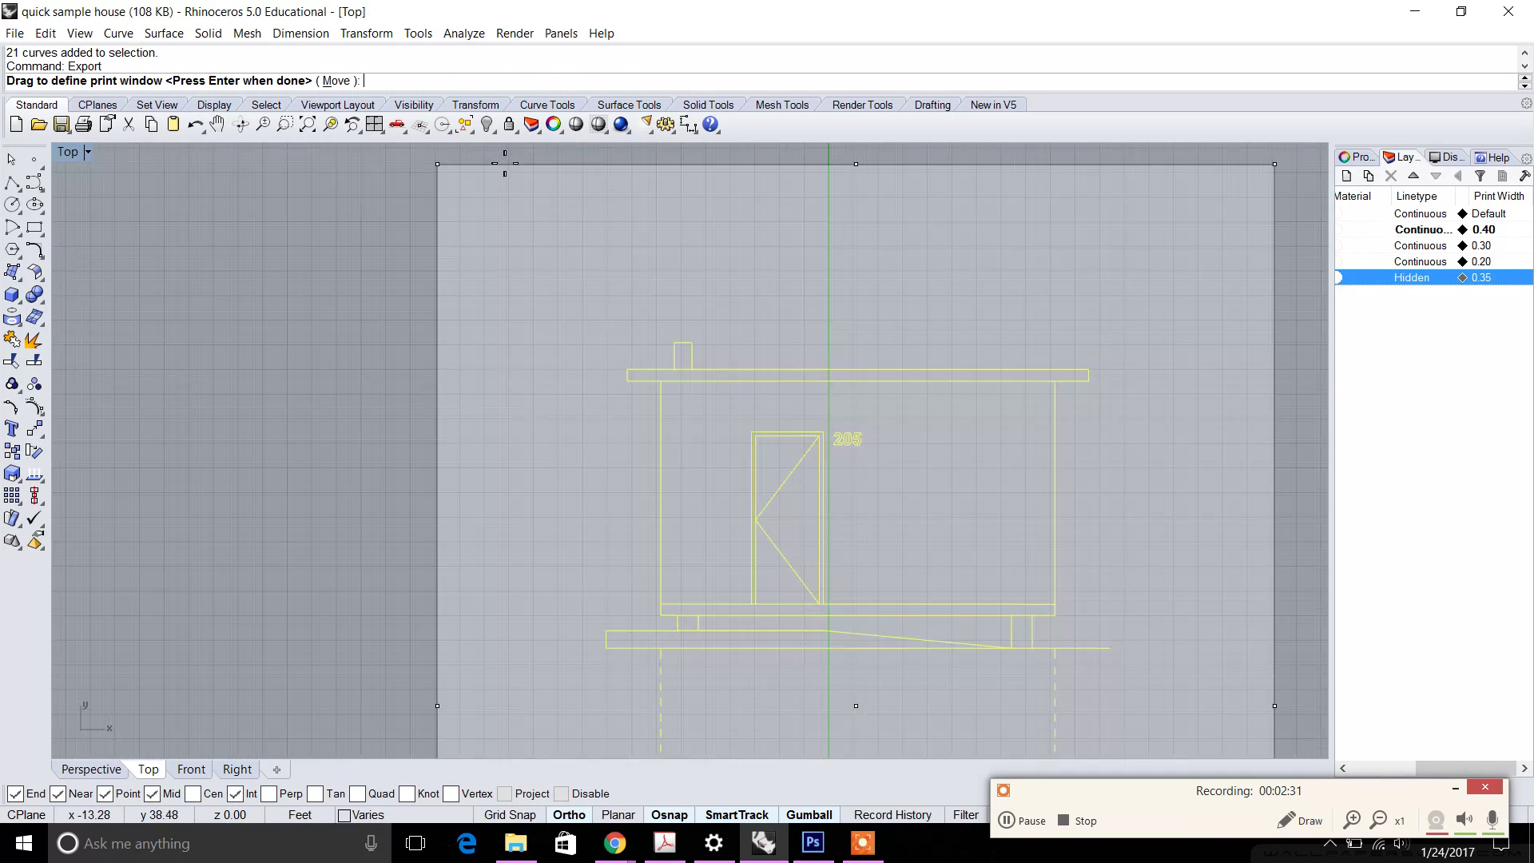
pyautogui.click(505, 156)
pyautogui.scroll(-2, 620, 352)
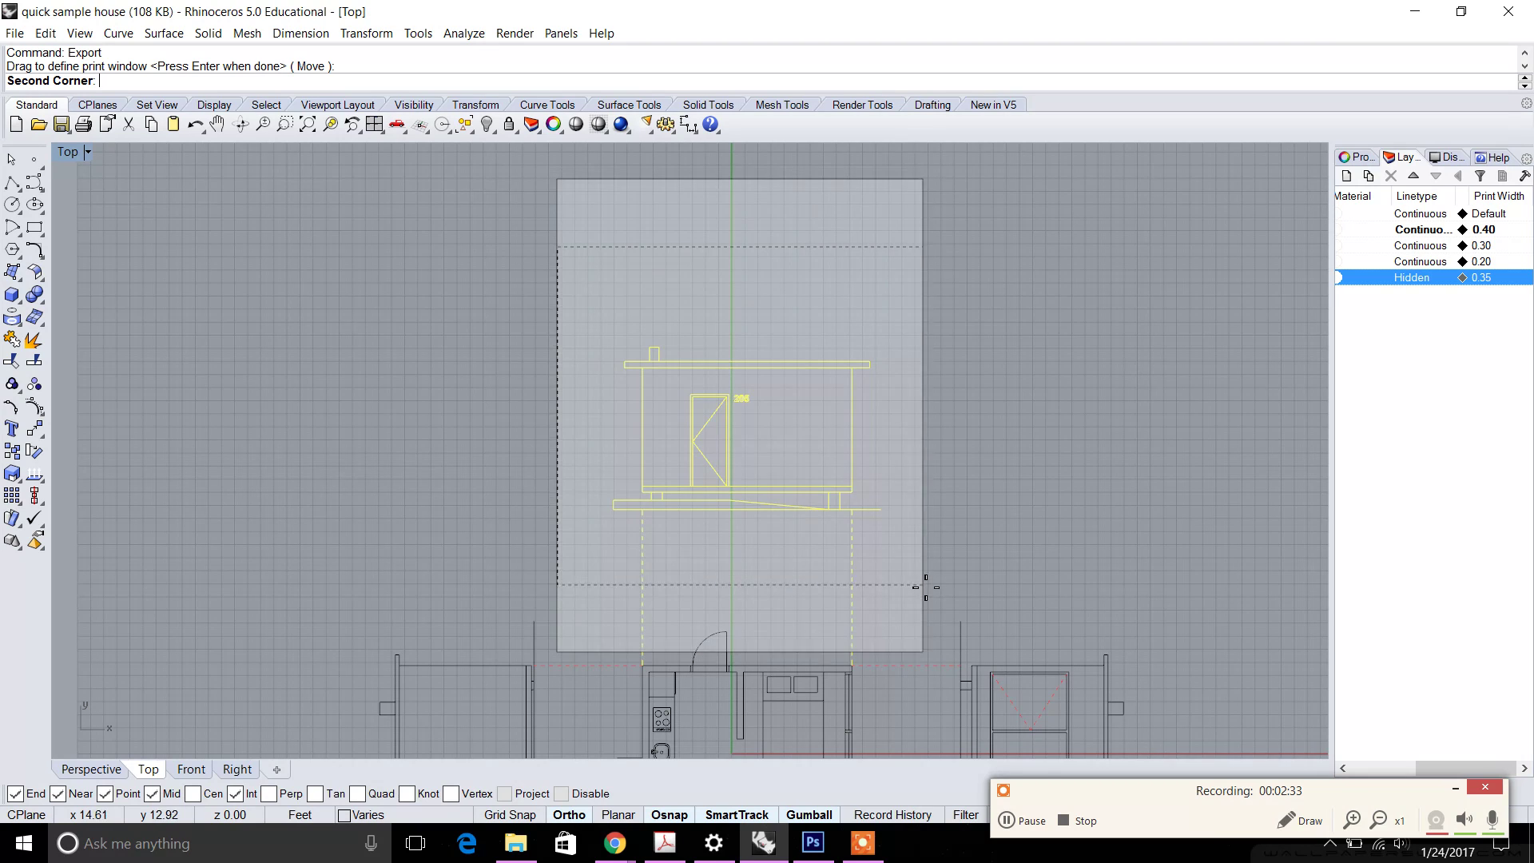
pyautogui.click(931, 591)
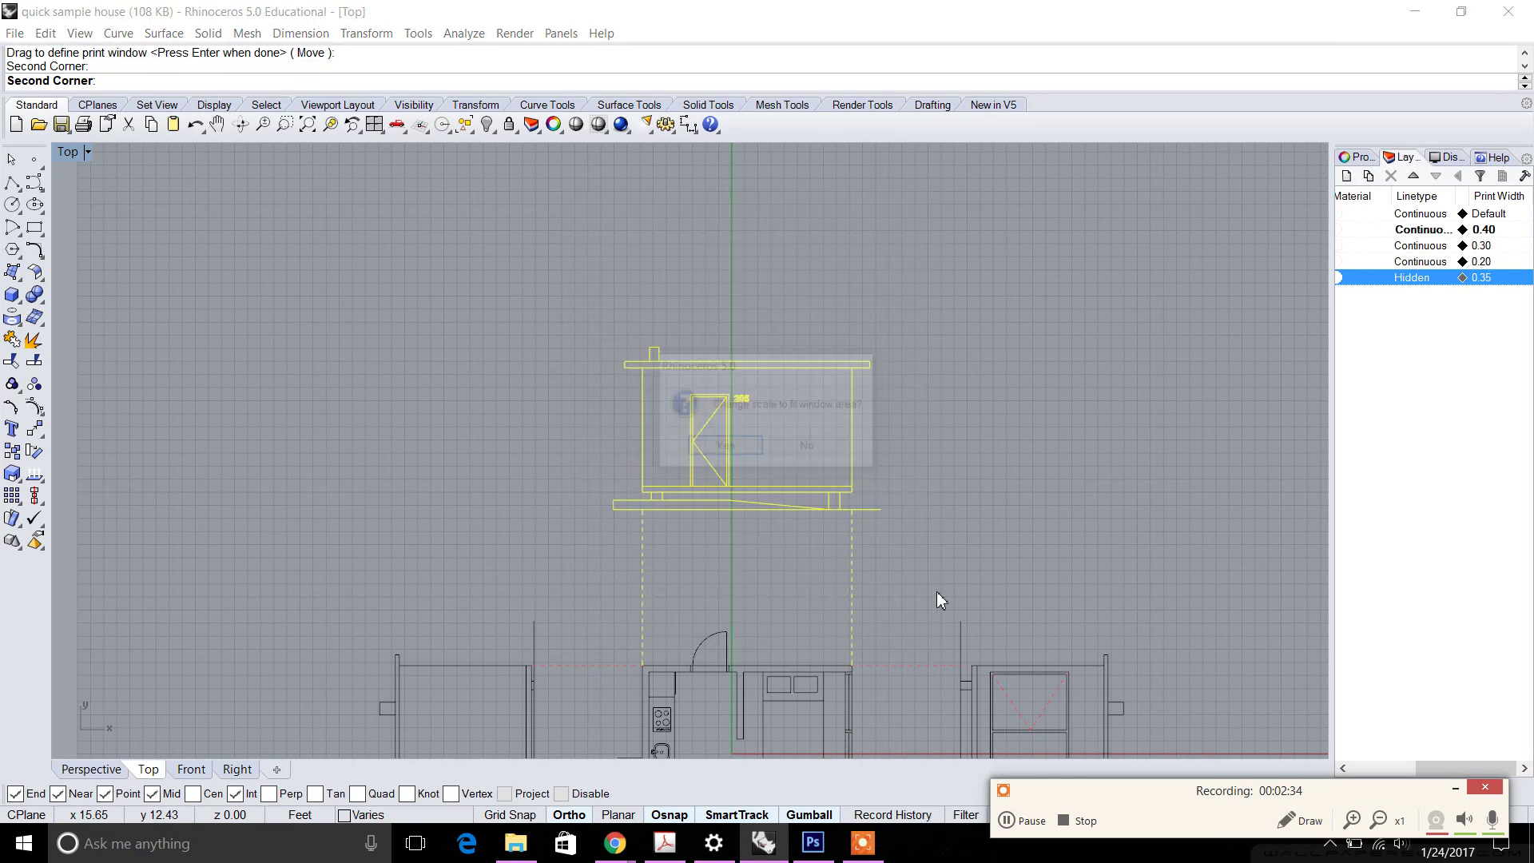
pyautogui.click(808, 447)
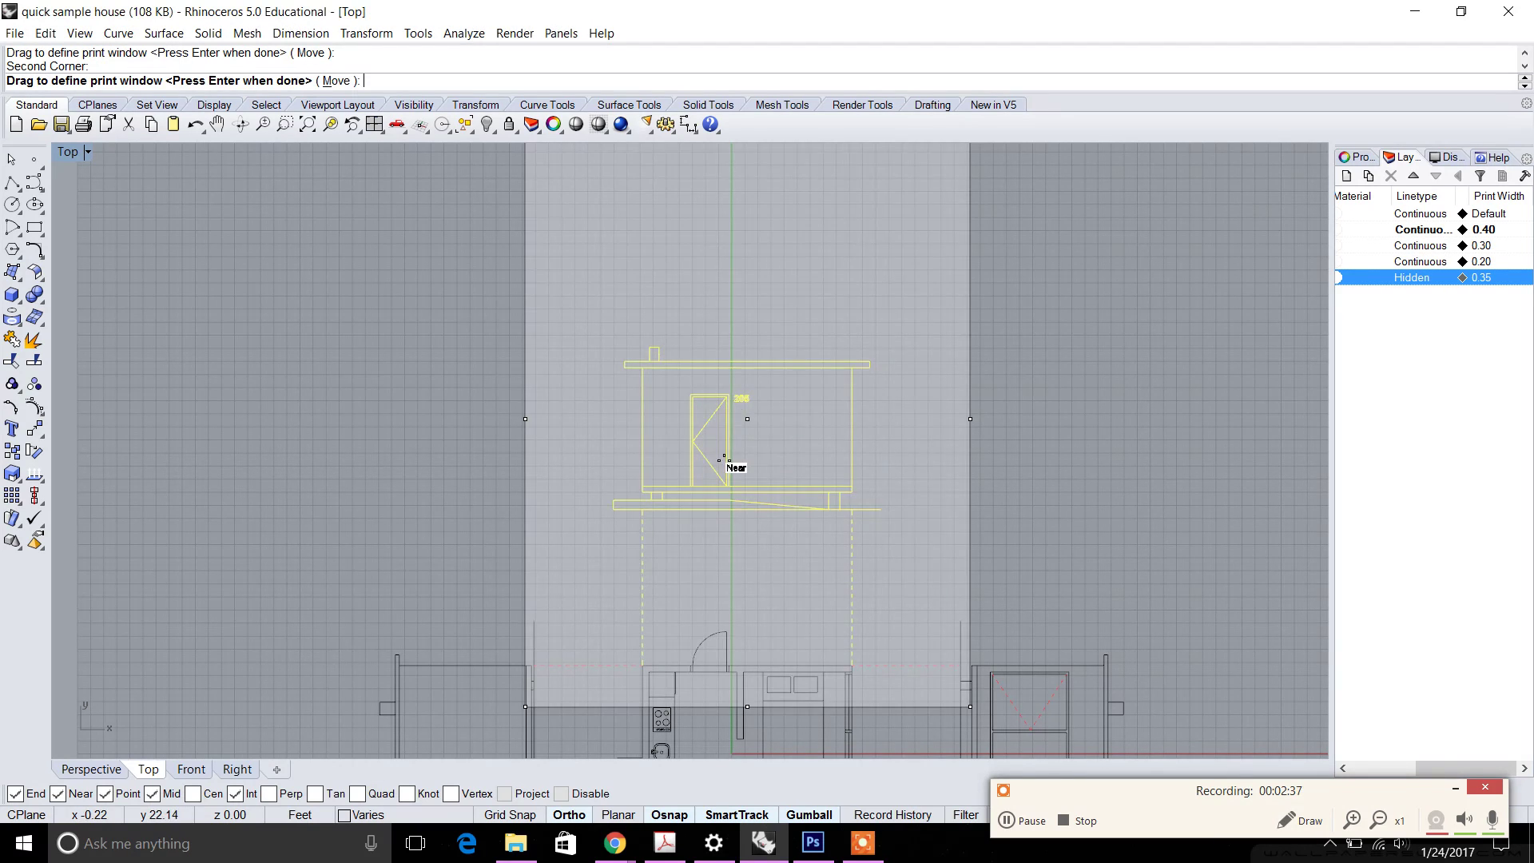
pyautogui.press('Return')
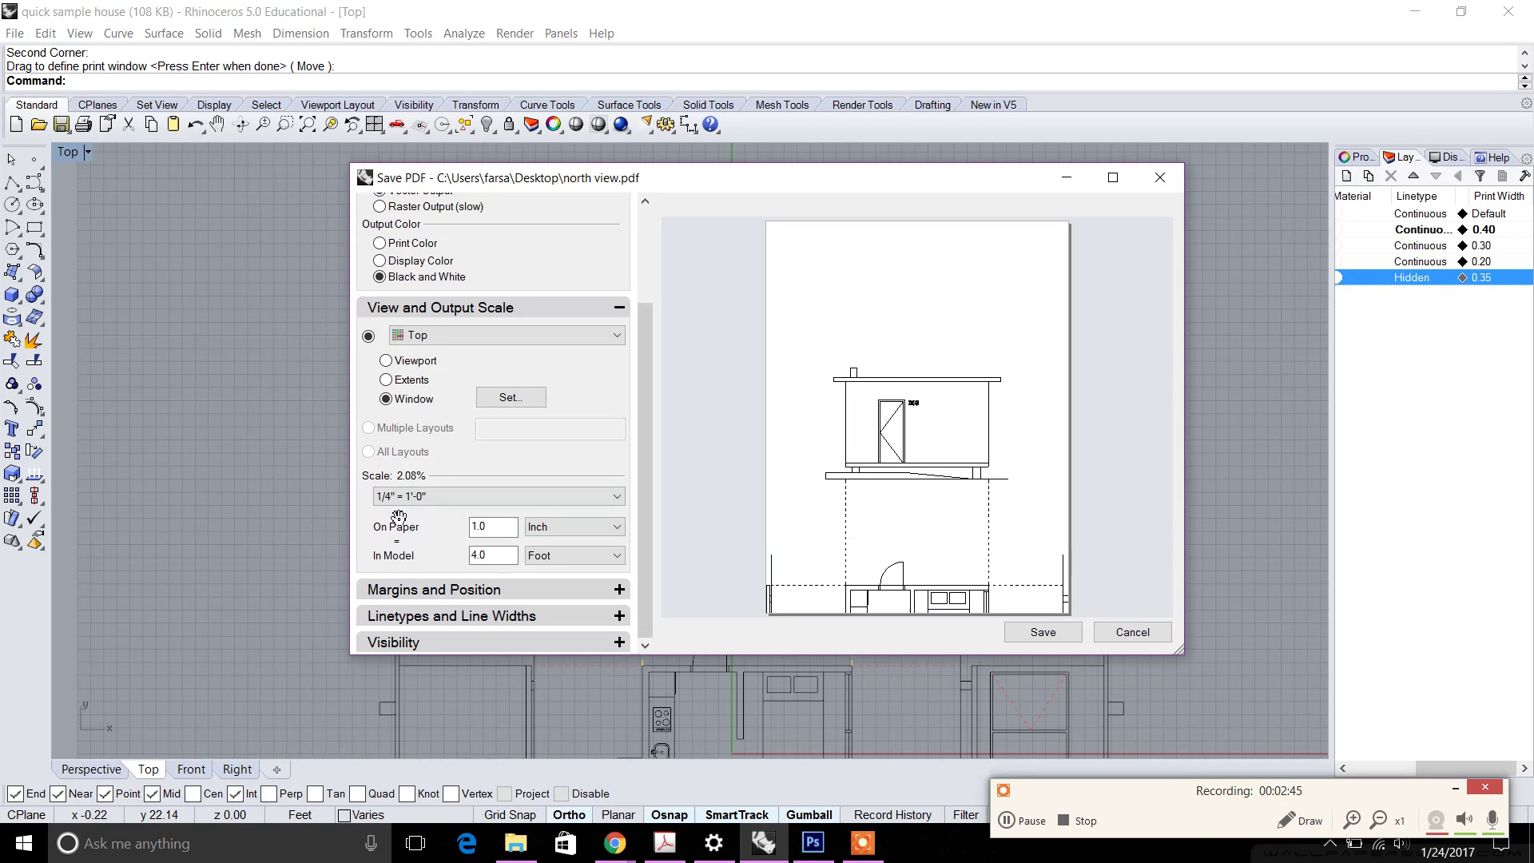
# Step: Check the output settings and save the print output to the Desktop as a PDF document named "north view"
pyautogui.scroll(5, 646, 419)
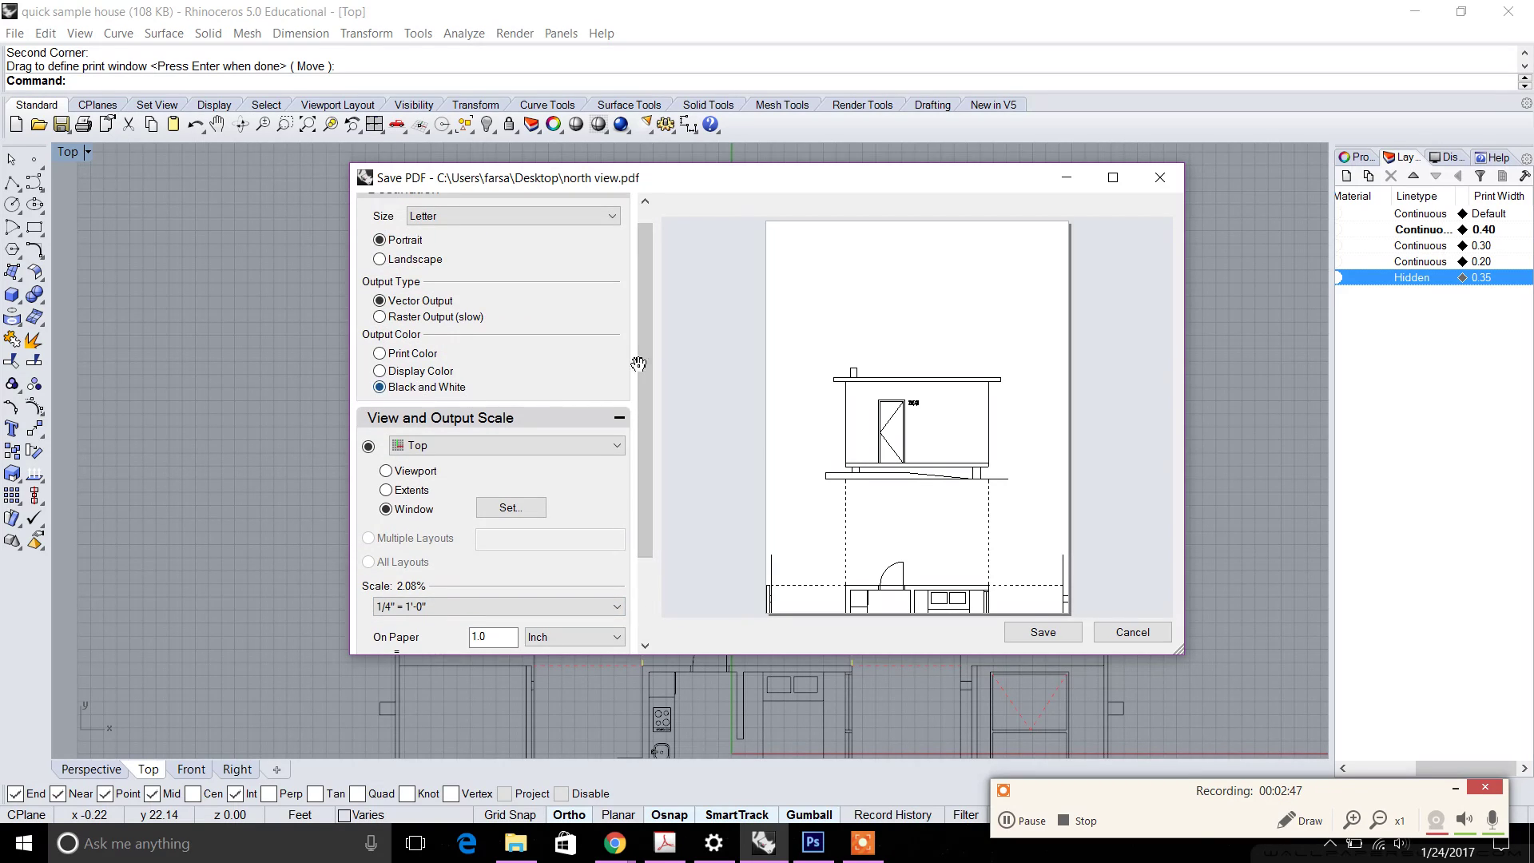
pyautogui.scroll(1, 630, 275)
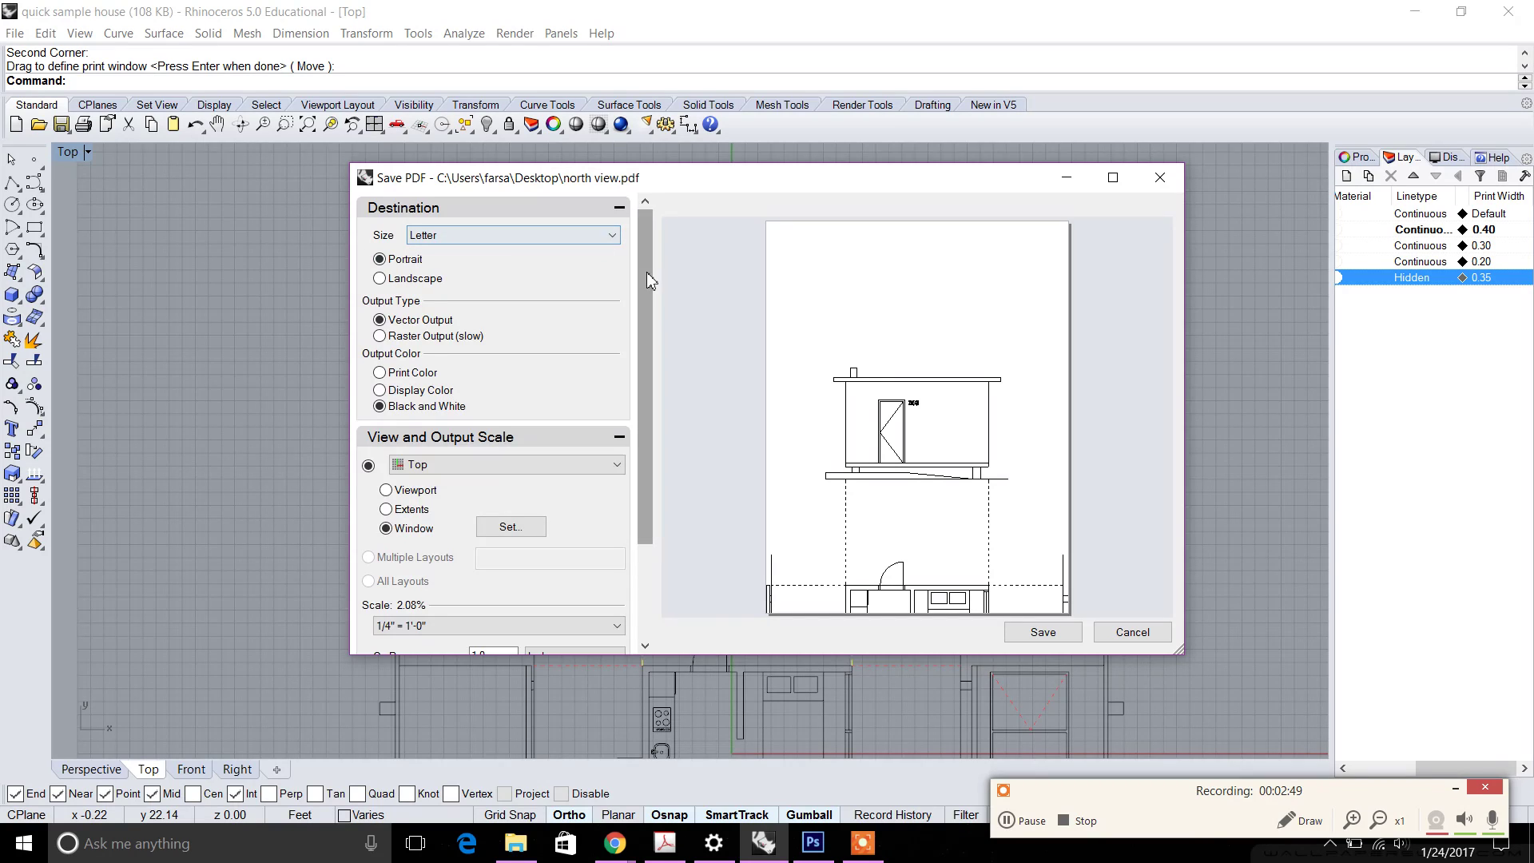
pyautogui.scroll(-3, 645, 272)
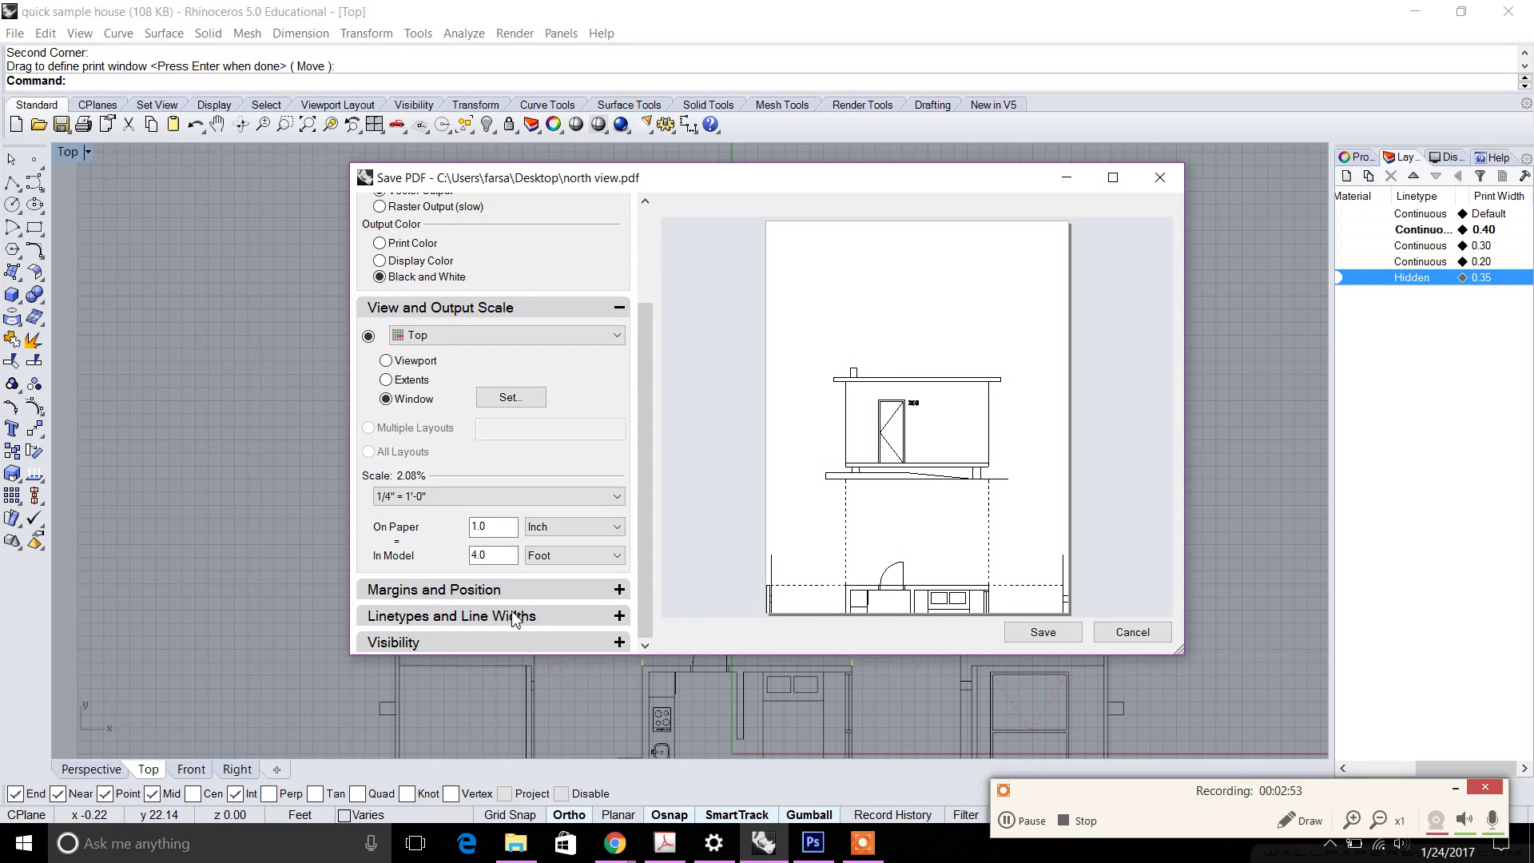
pyautogui.click(1054, 633)
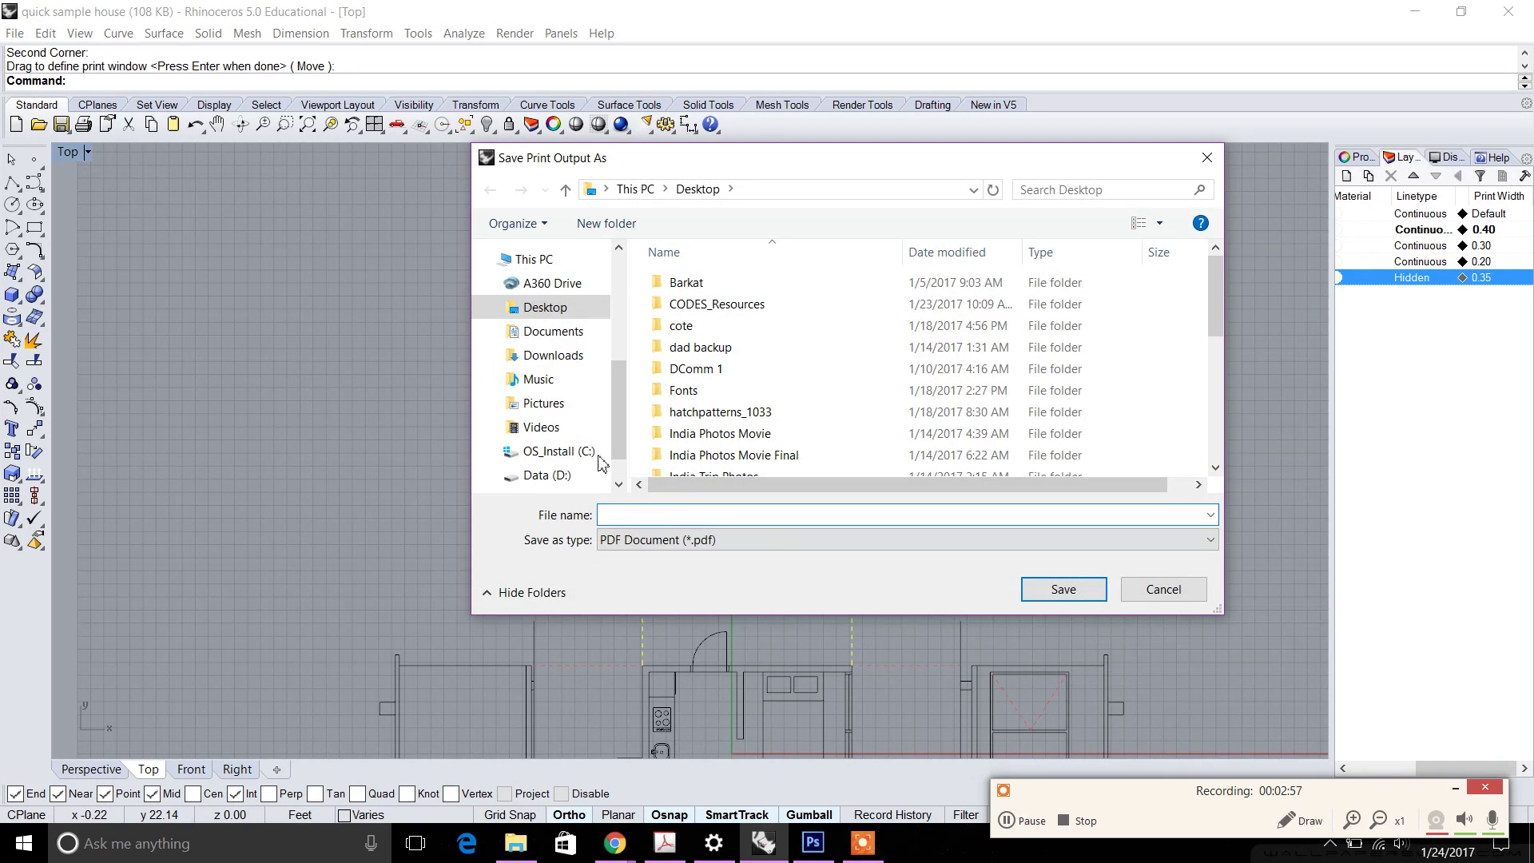
pyautogui.write('north elevation')
pyautogui.press('Return')
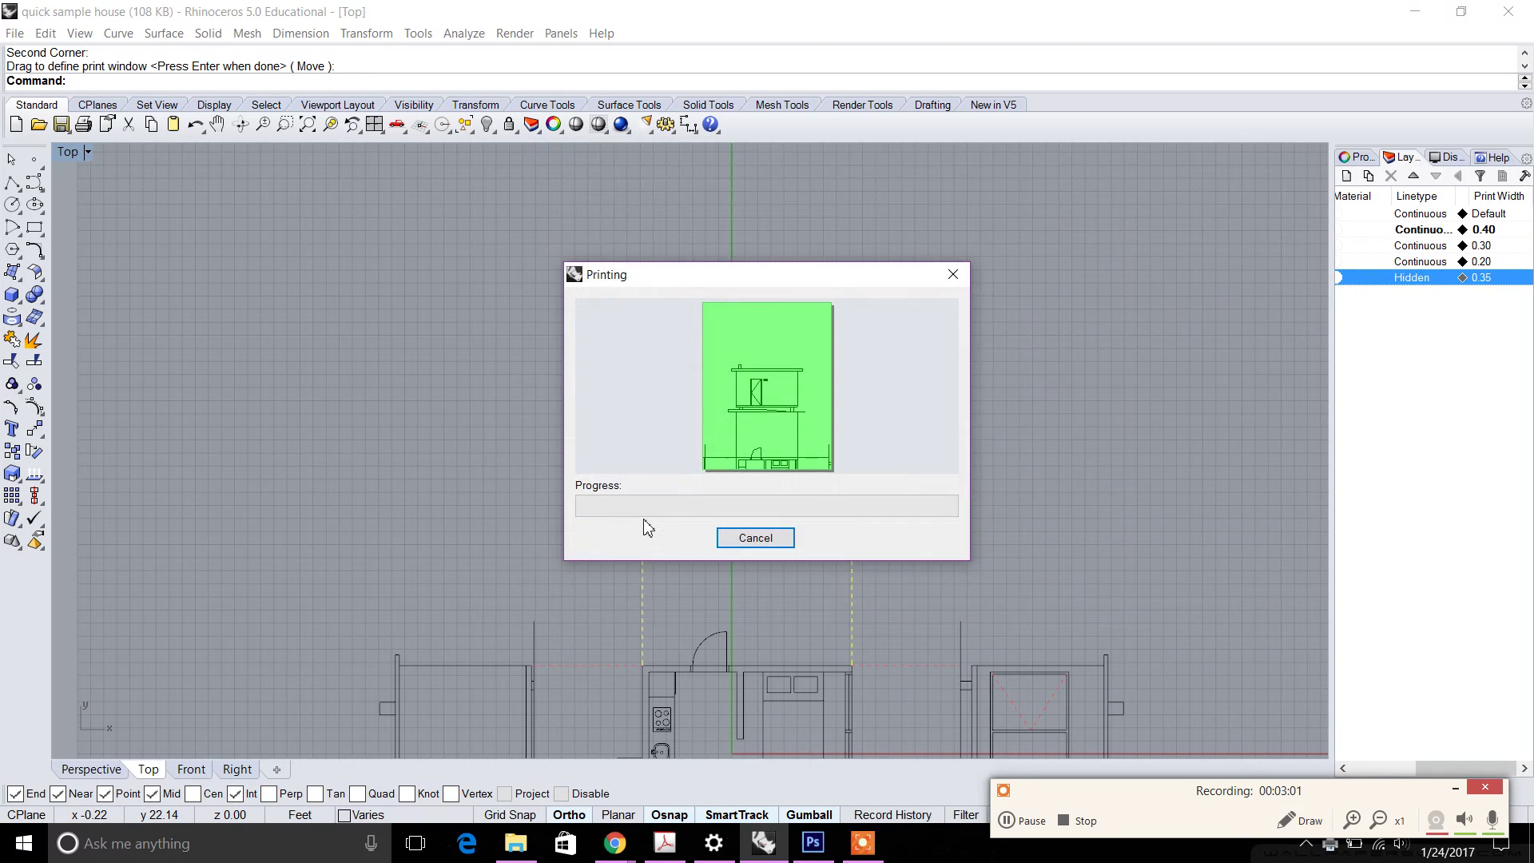
# Step: Export the elevation on the right of the floor plan, with its projection lines, to the Desktop as a PDF named "right elevation"
pyautogui.click(878, 512)
pyautogui.scroll(-5, 922, 526)
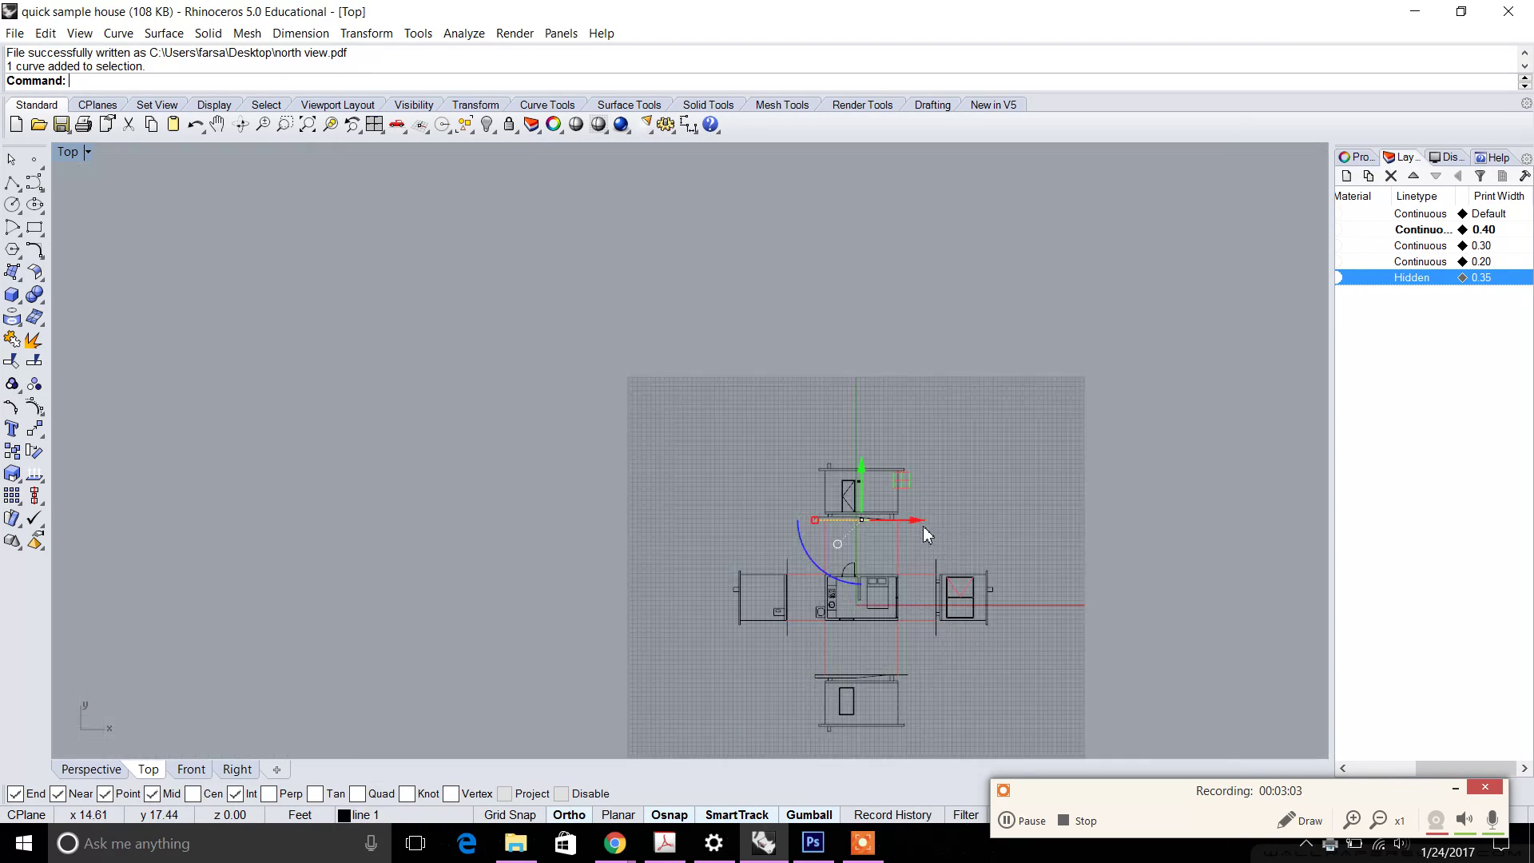
pyautogui.moveTo(882, 459); pyautogui.dragTo(794, 346)
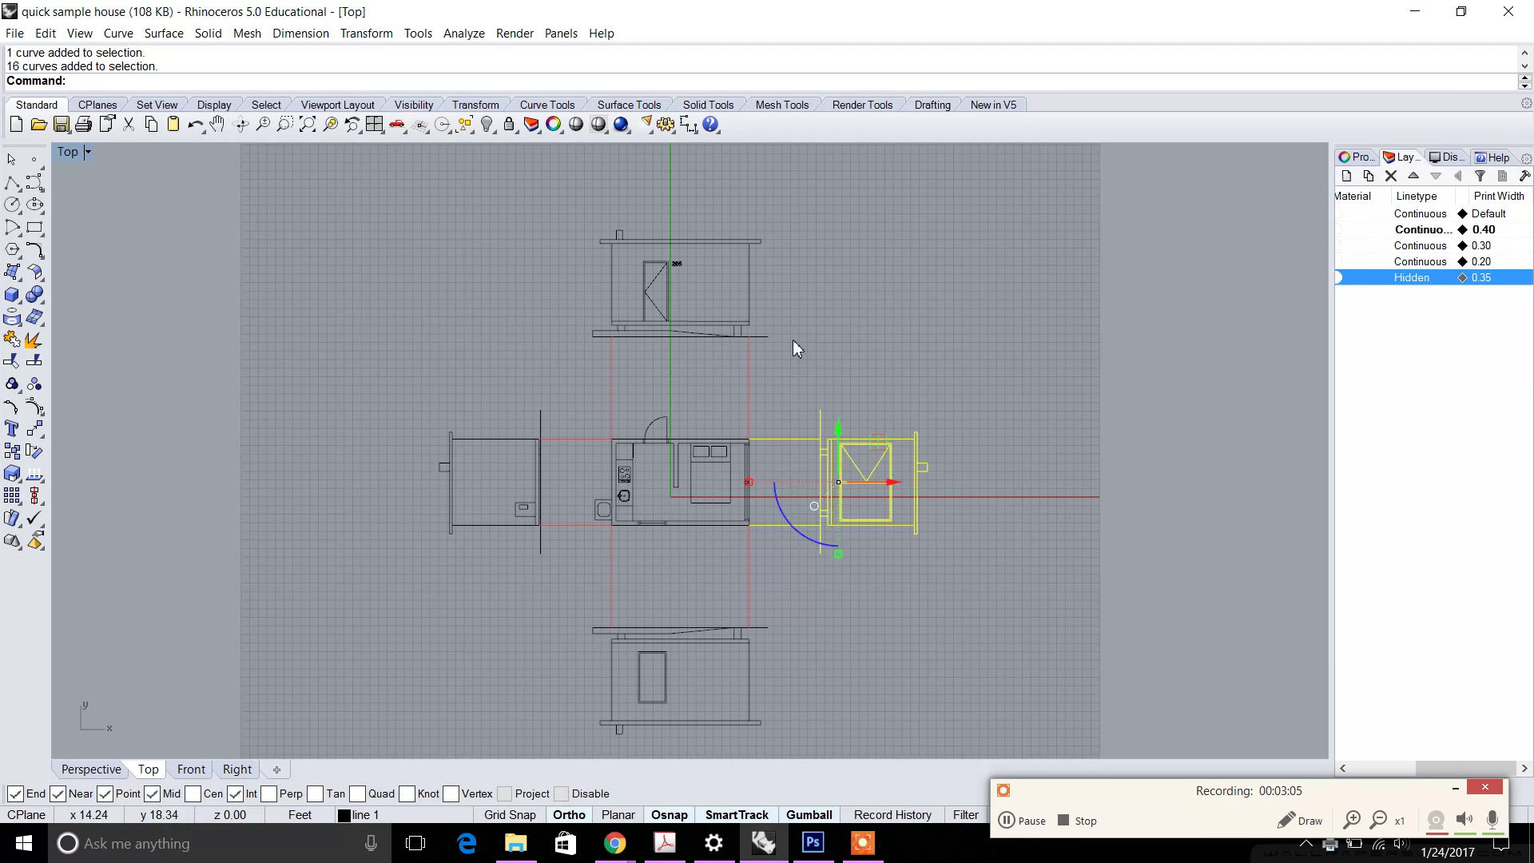
pyautogui.write('Exp')
pyautogui.press('Return')
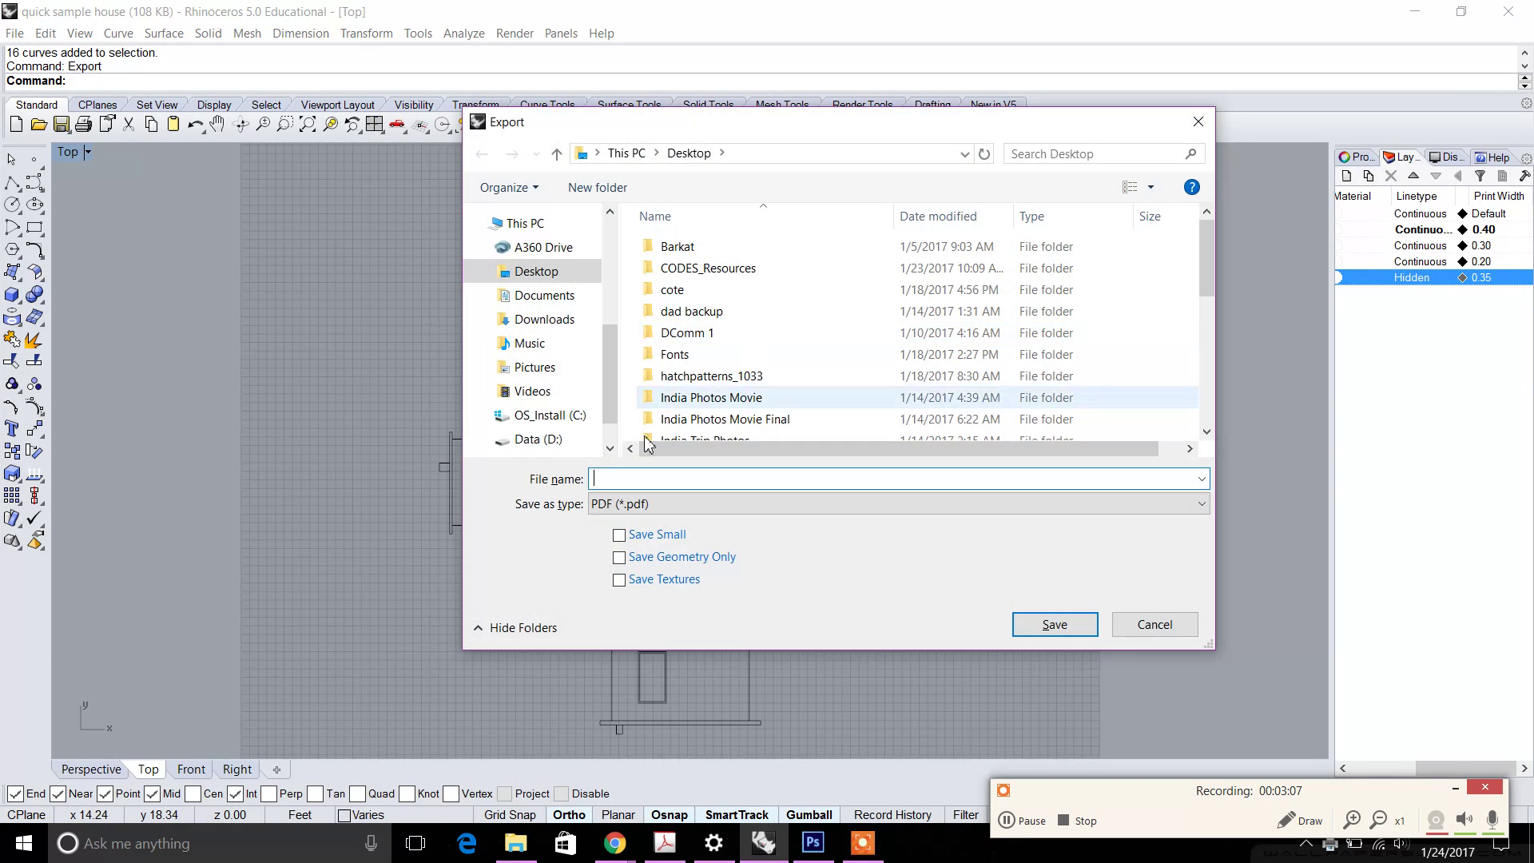
pyautogui.write('right elevation')
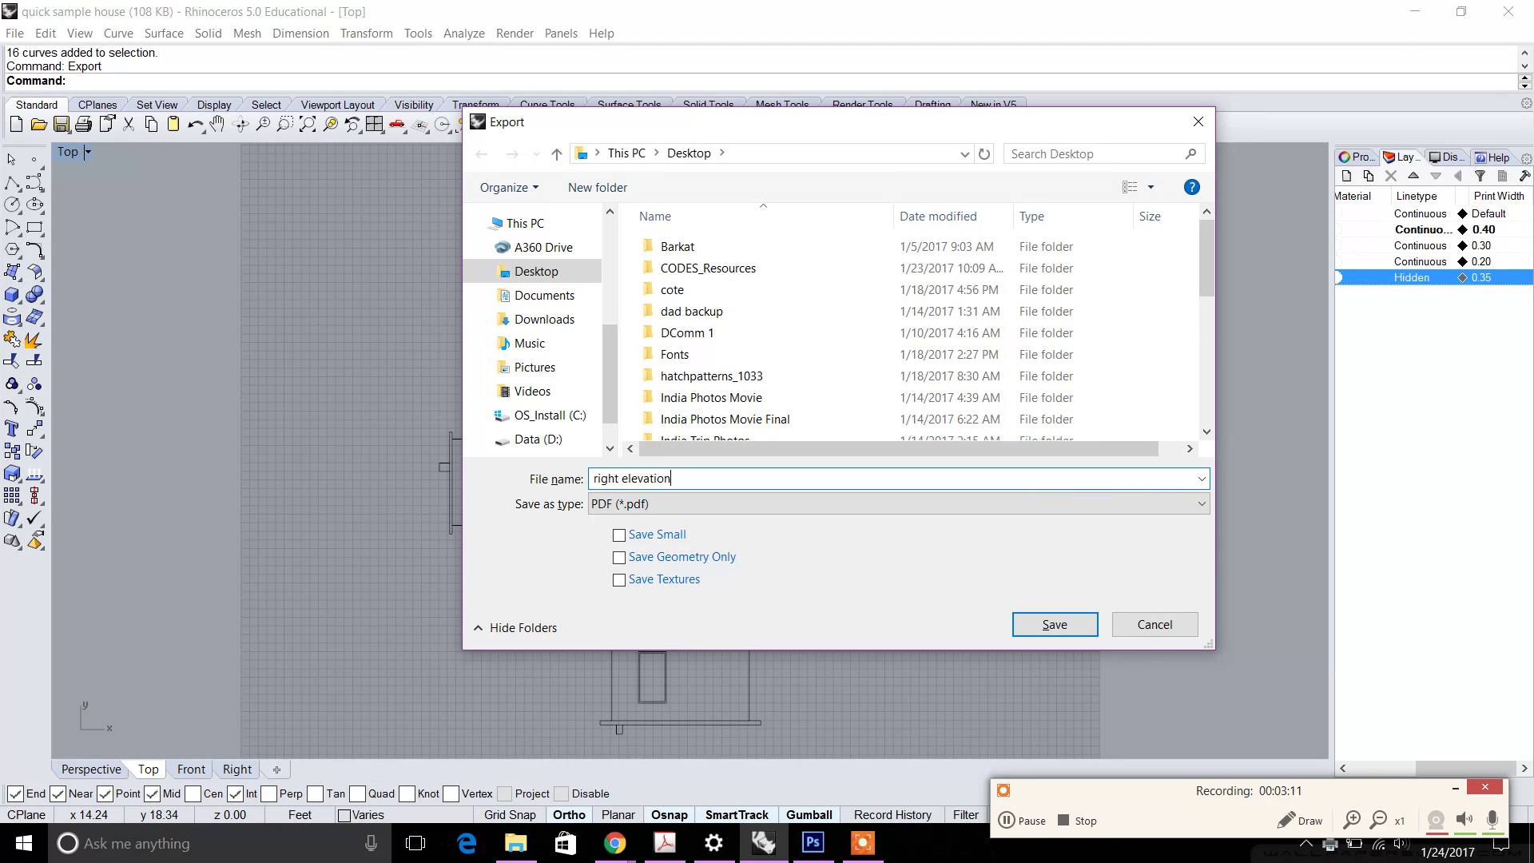
pyautogui.press('Return')
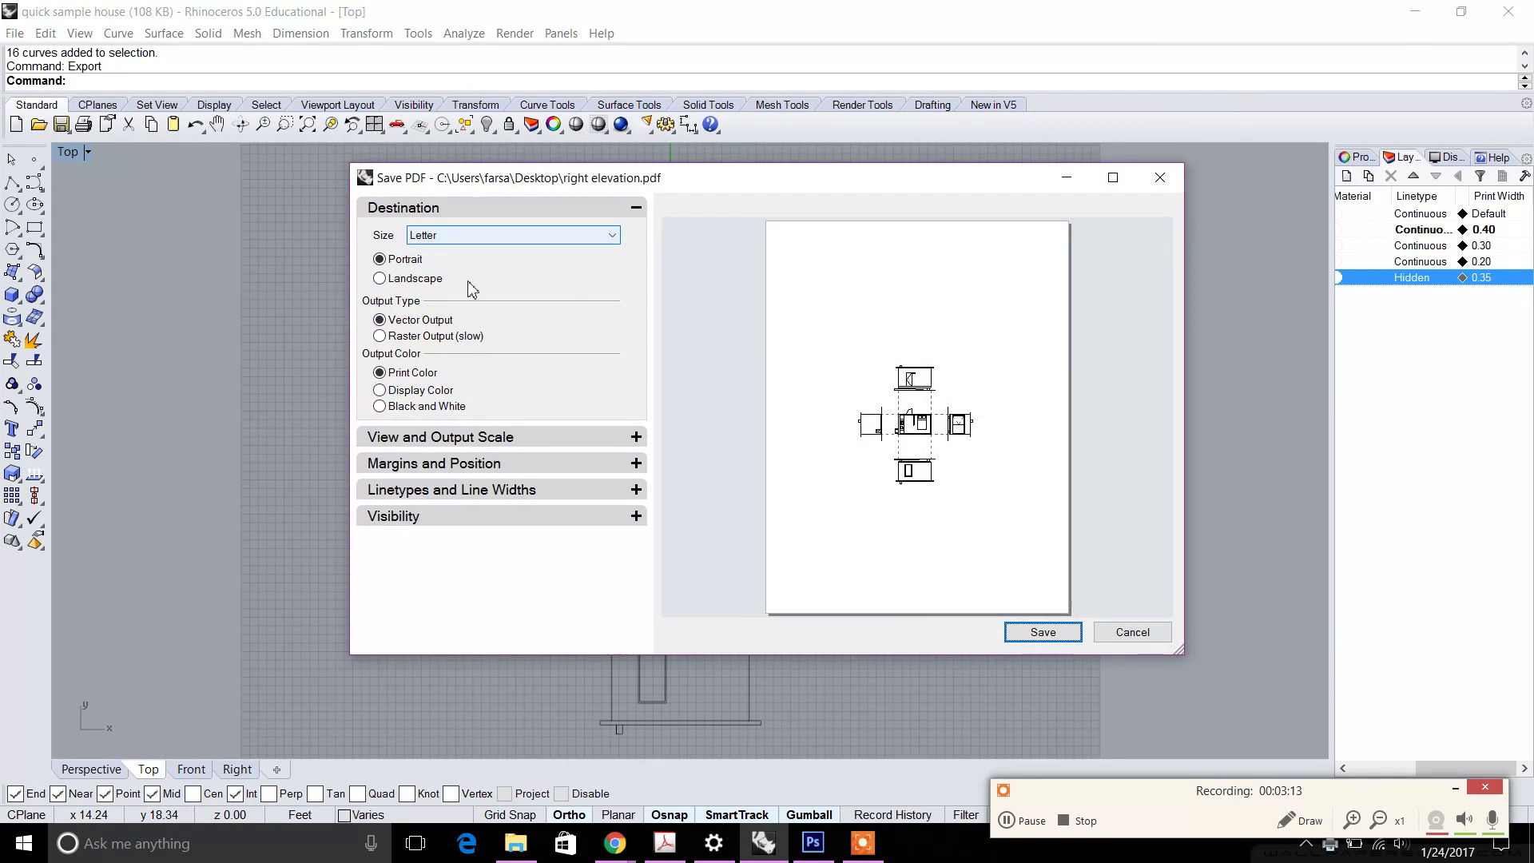
# Step: Set the right elevation PDF's output scale to 1/4" = 1'-0"
pyautogui.click(429, 437)
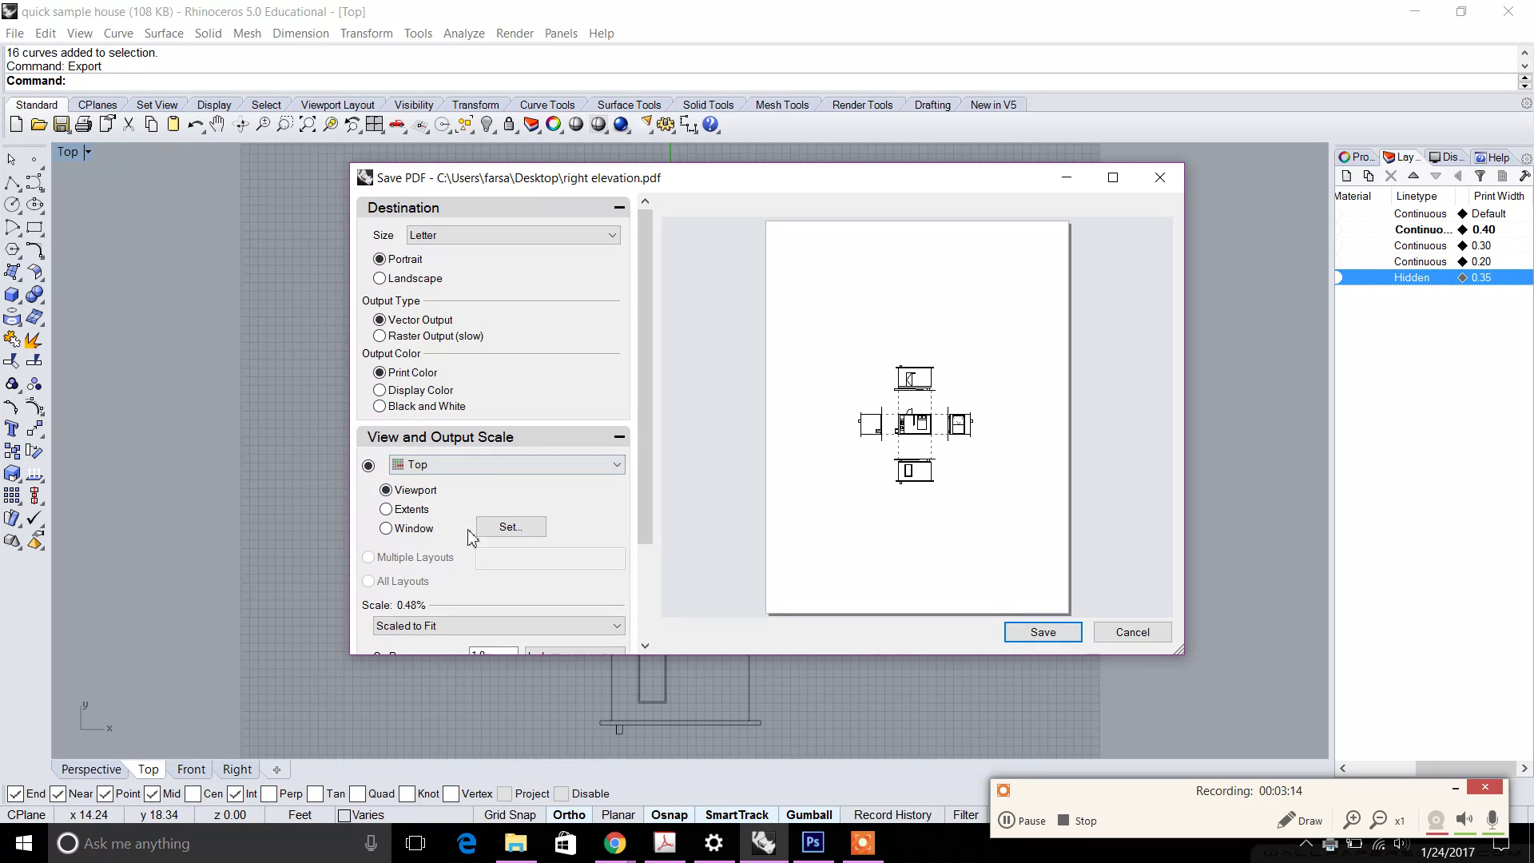
pyautogui.click(444, 625)
pyautogui.moveTo(616, 508); pyautogui.dragTo(616, 569)
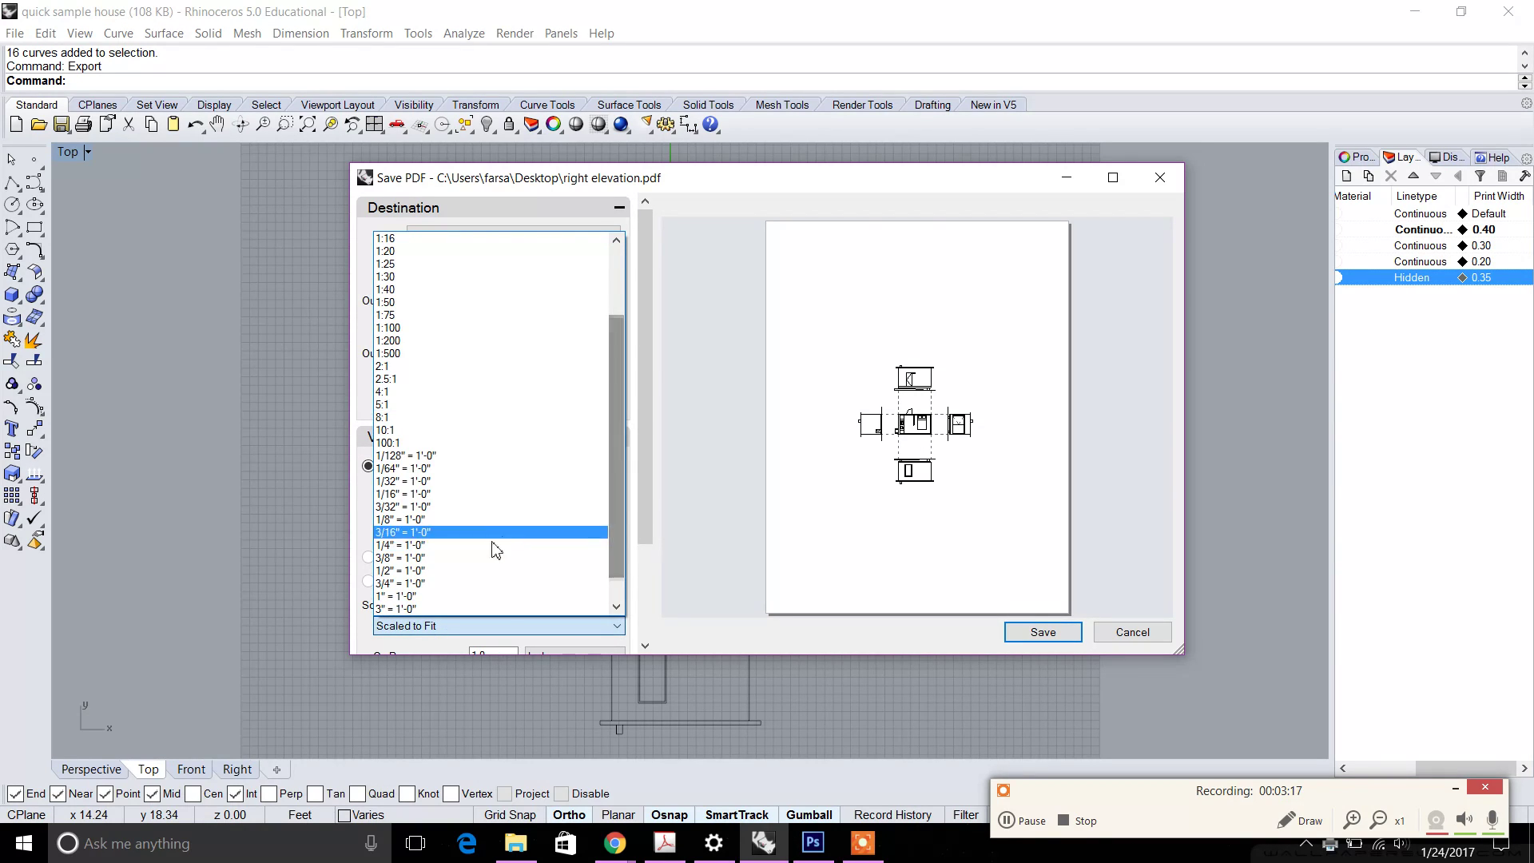
pyautogui.click(483, 547)
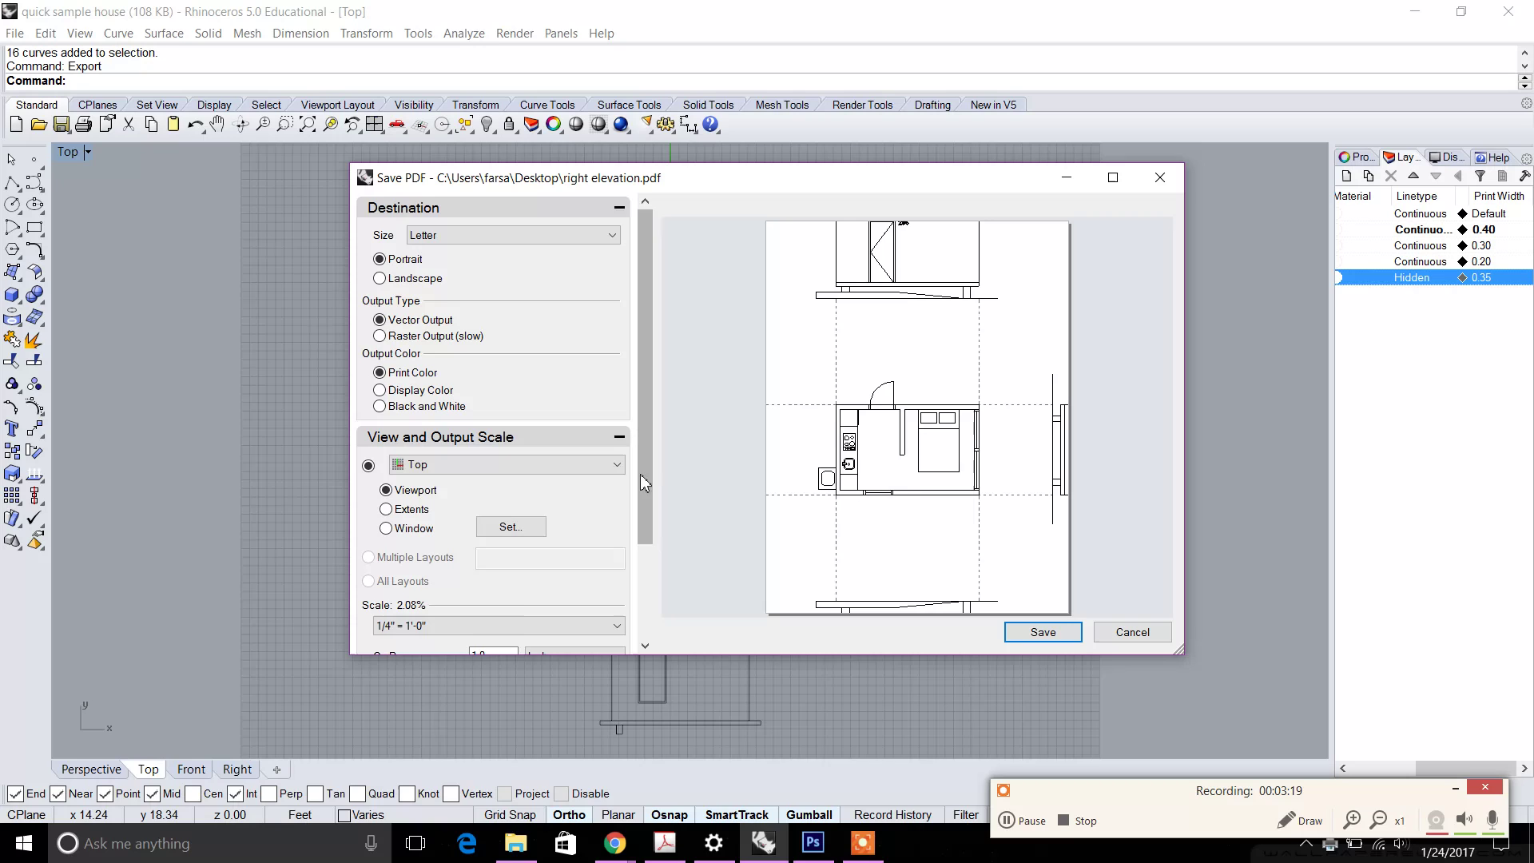
# Step: Define a print window around the right elevation, declining to change the scale to fit the window area
pyautogui.moveTo(647, 471); pyautogui.dragTo(647, 505)
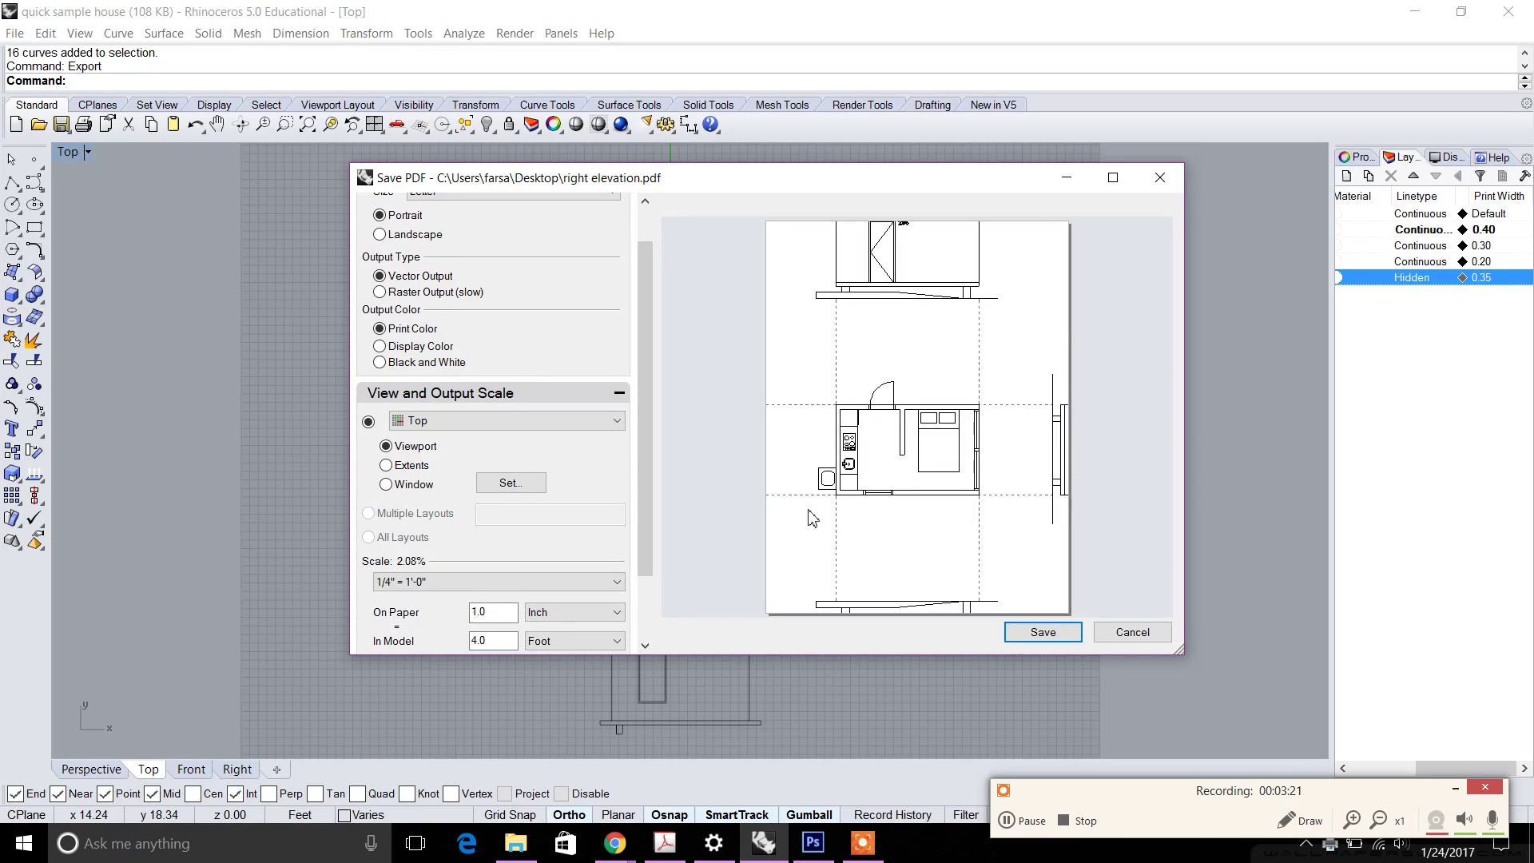
pyautogui.click(495, 483)
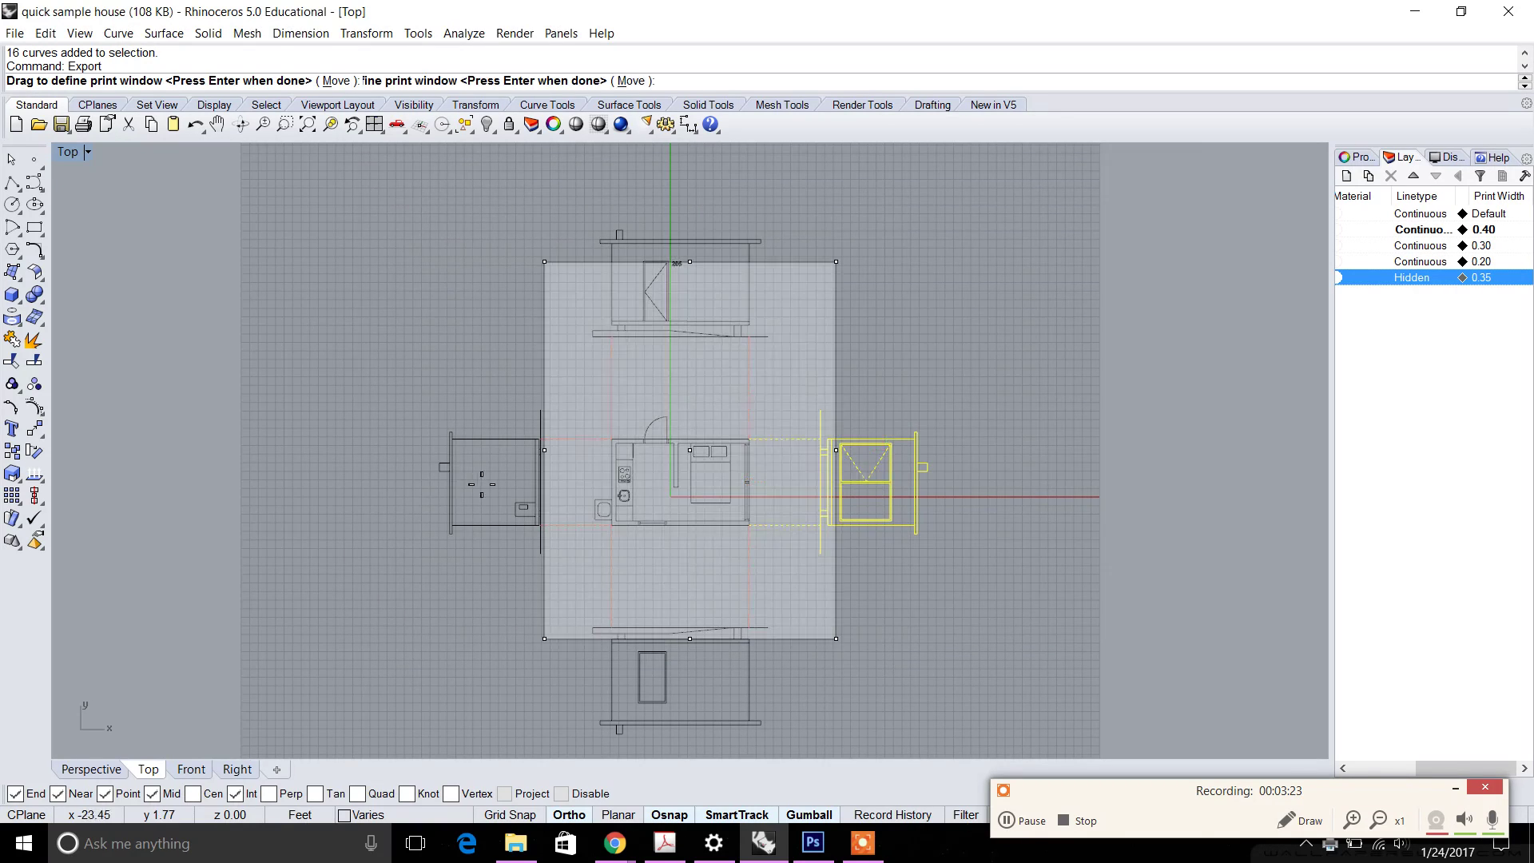
pyautogui.moveTo(953, 383); pyautogui.dragTo(744, 559)
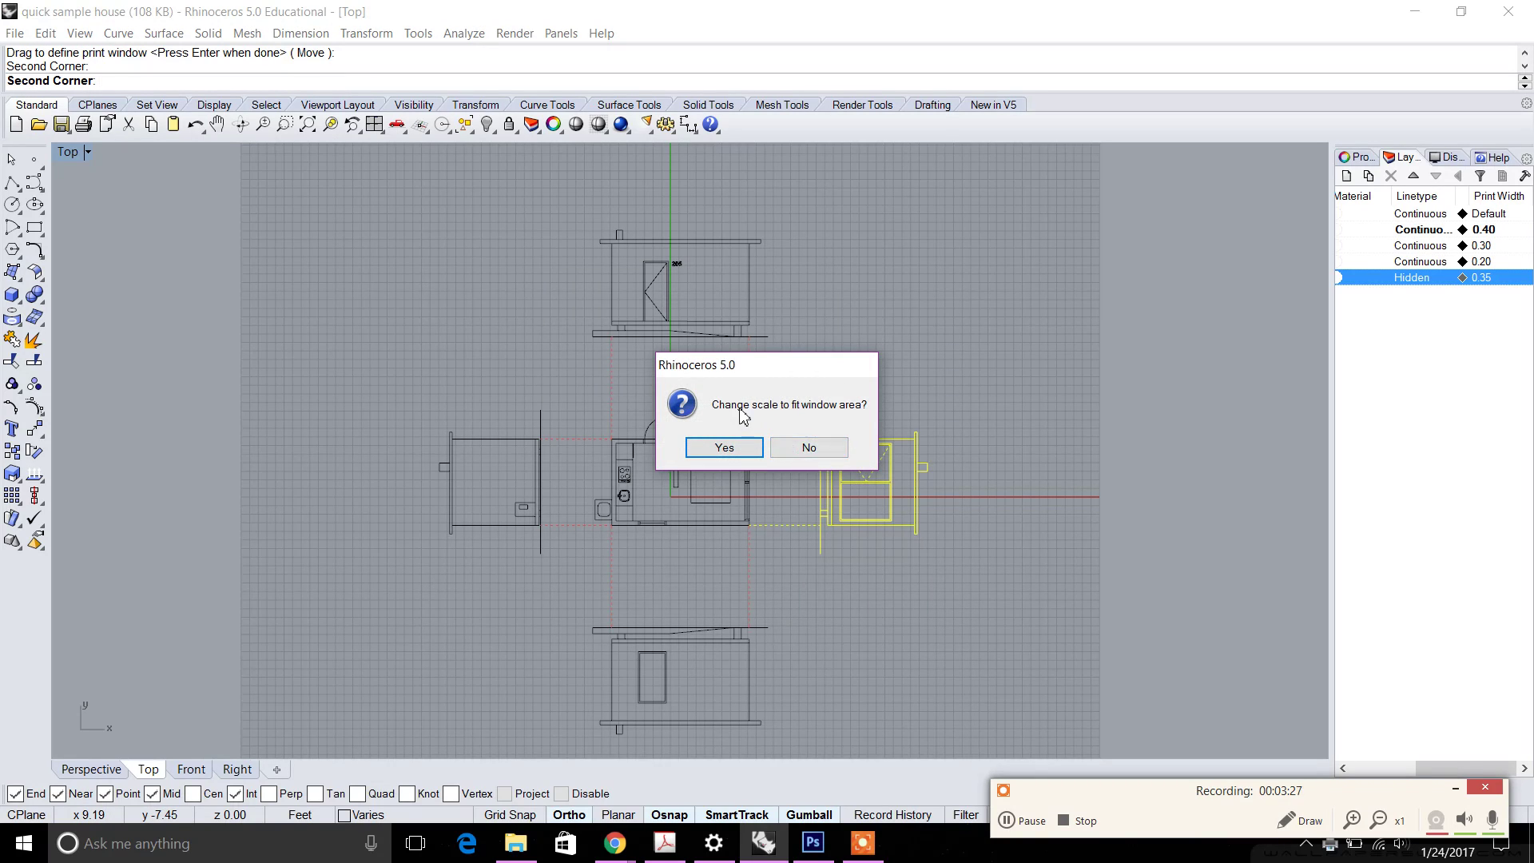
pyautogui.click(805, 449)
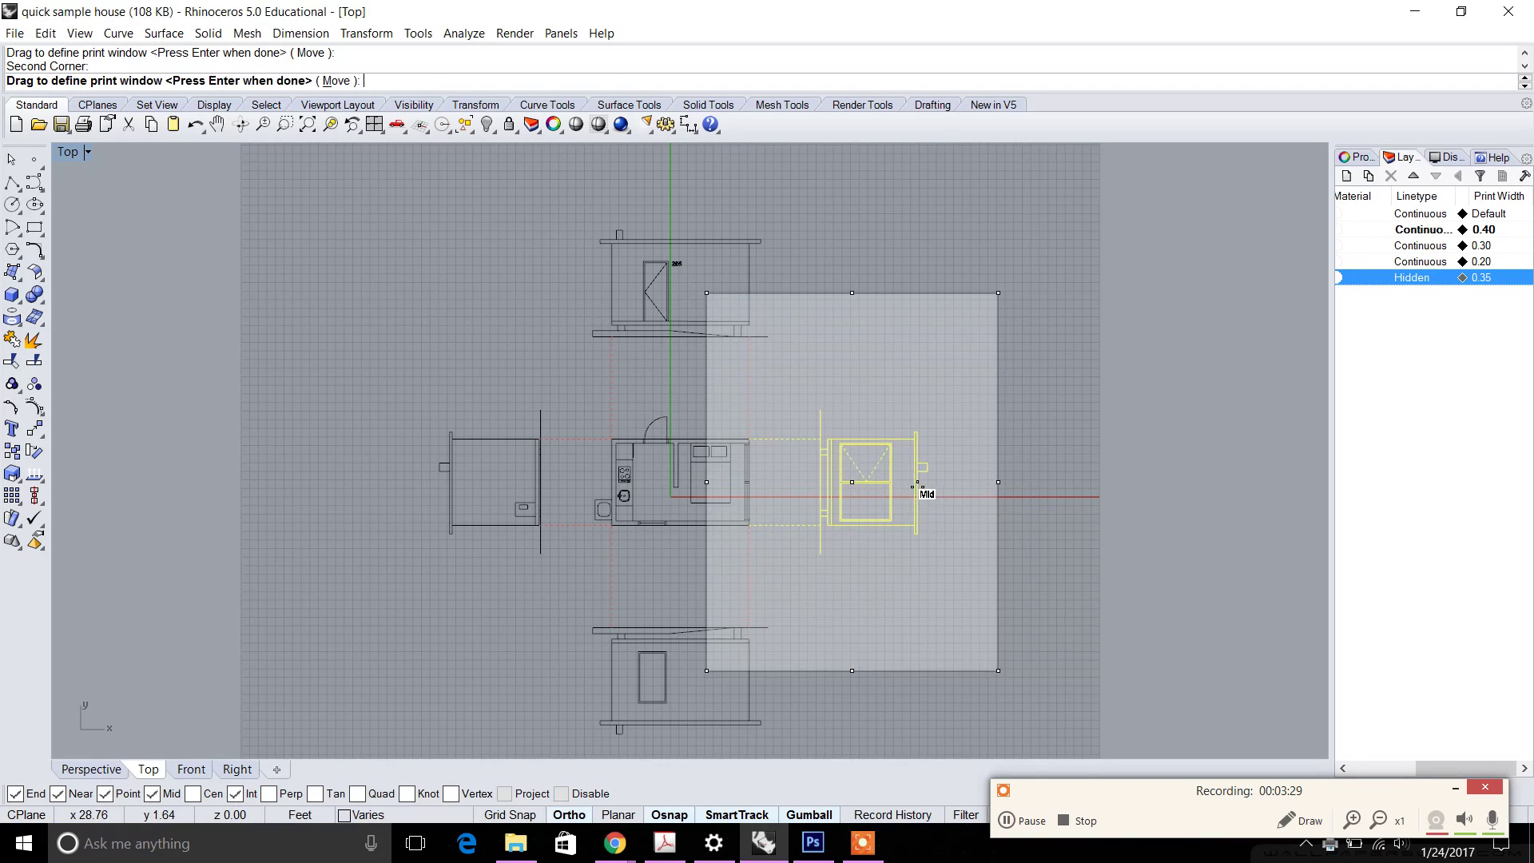
pyautogui.press('Return')
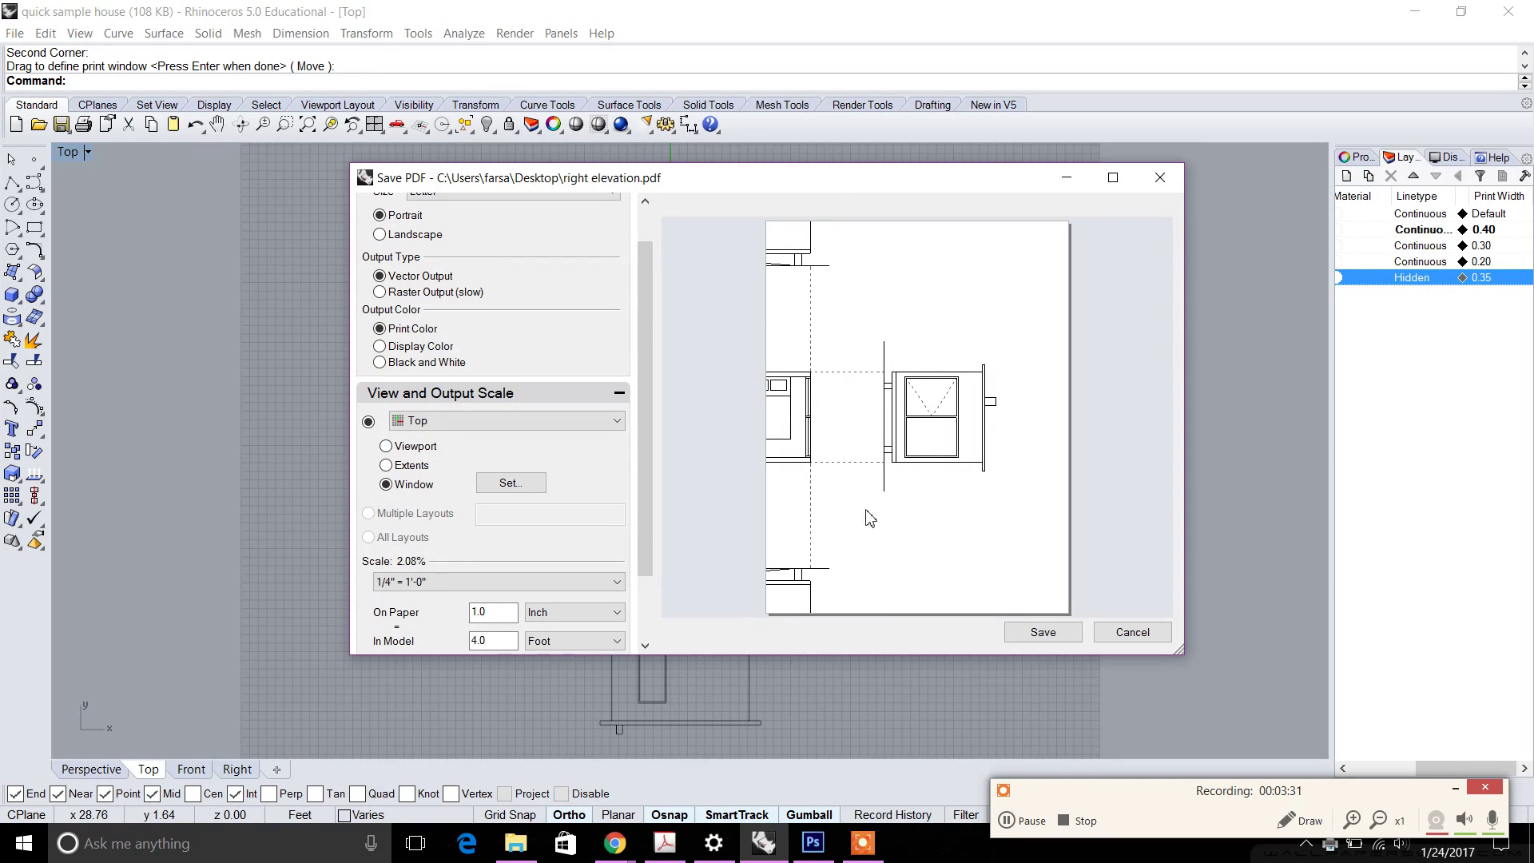
# Step: Set the output color to Black and White and save the print output to the Desktop as "right elevation"
pyautogui.moveTo(649, 327); pyautogui.dragTo(644, 242)
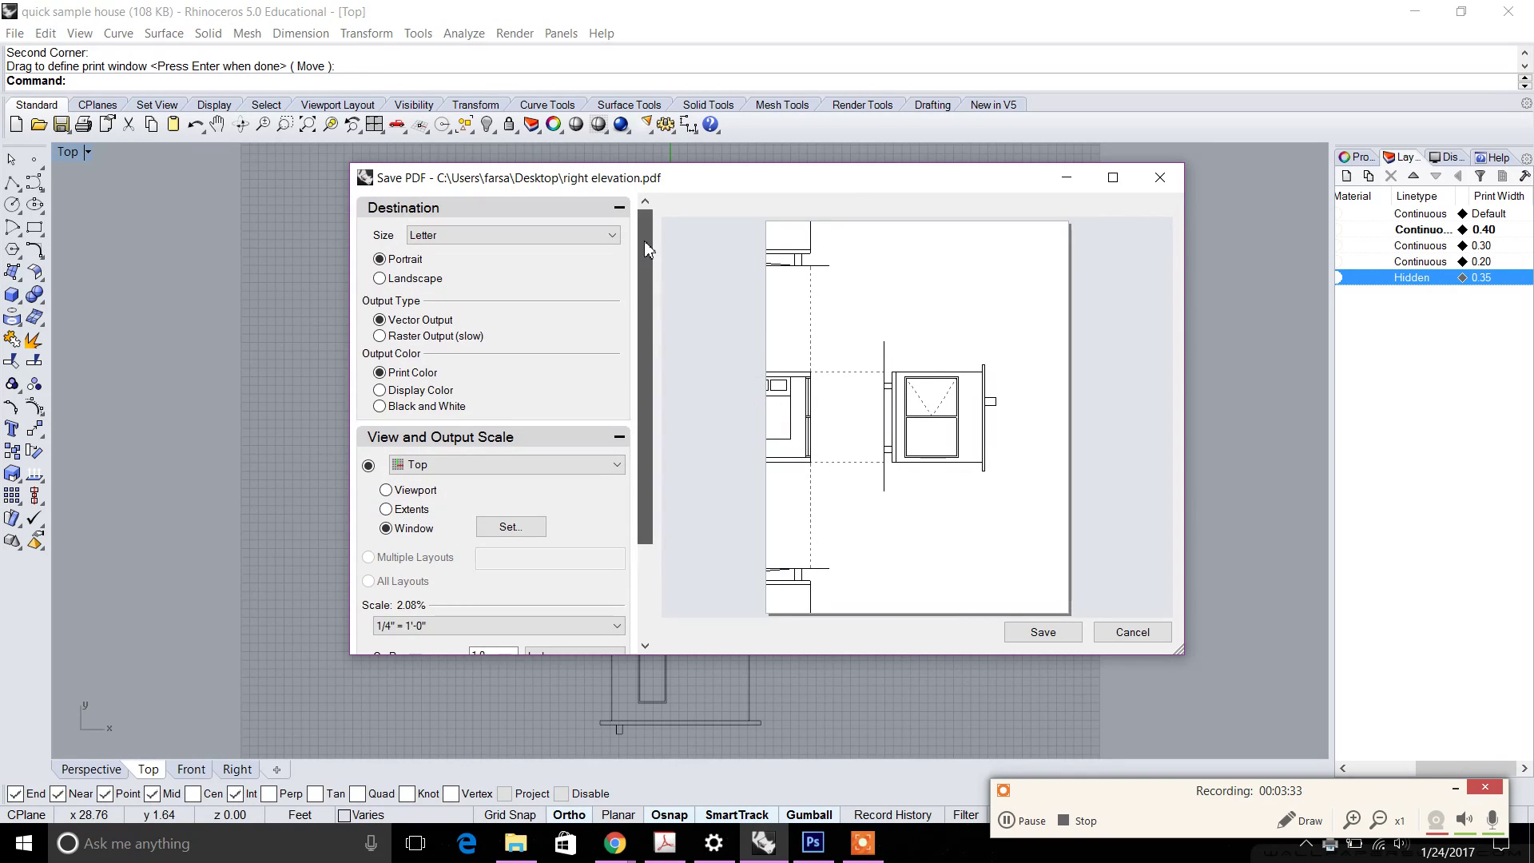
pyautogui.click(381, 380)
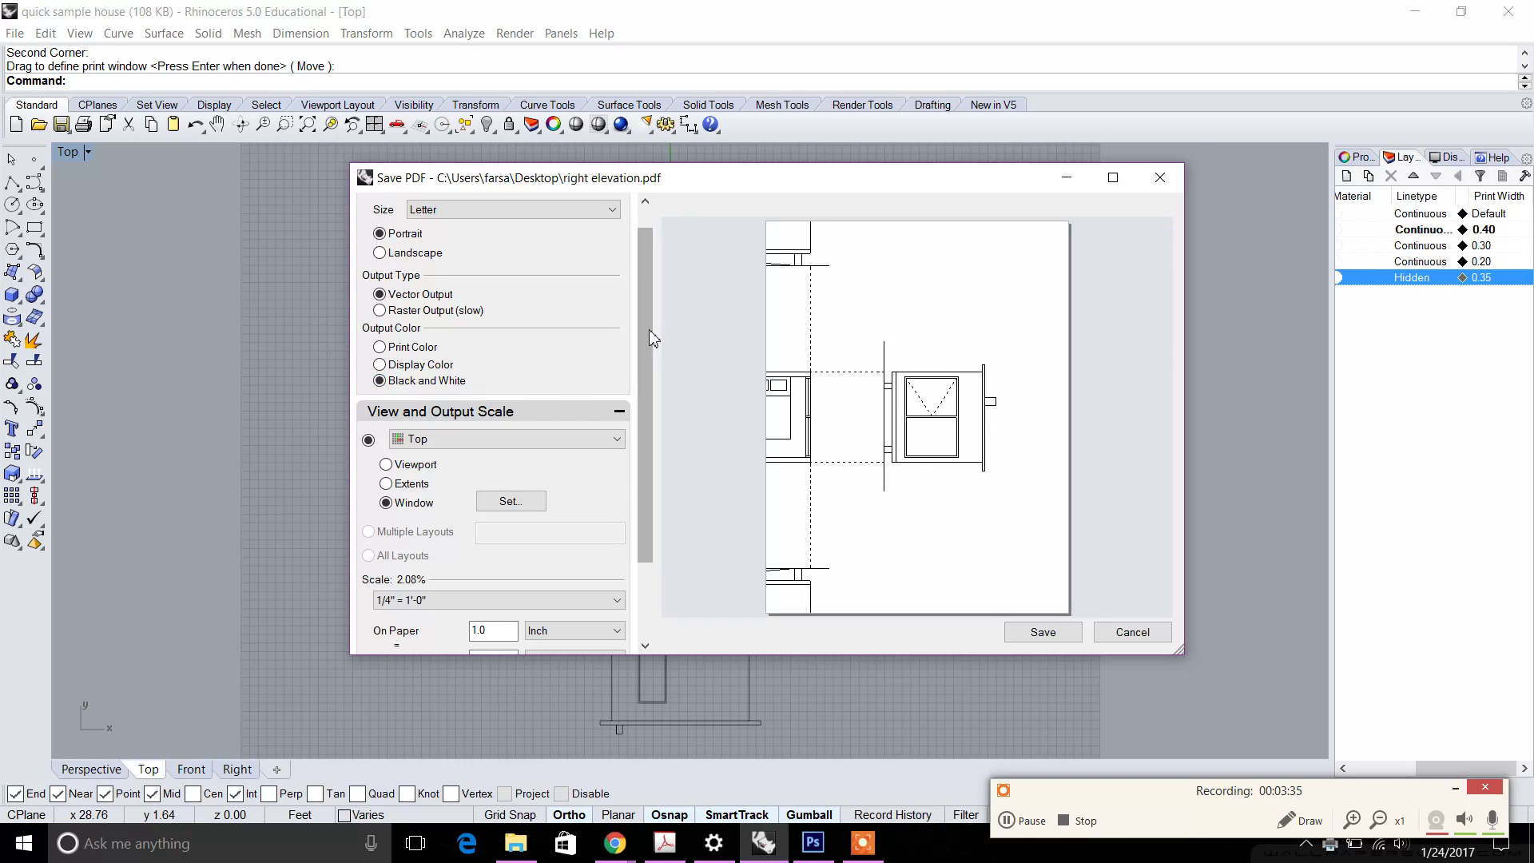
pyautogui.moveTo(648, 329); pyautogui.dragTo(650, 449)
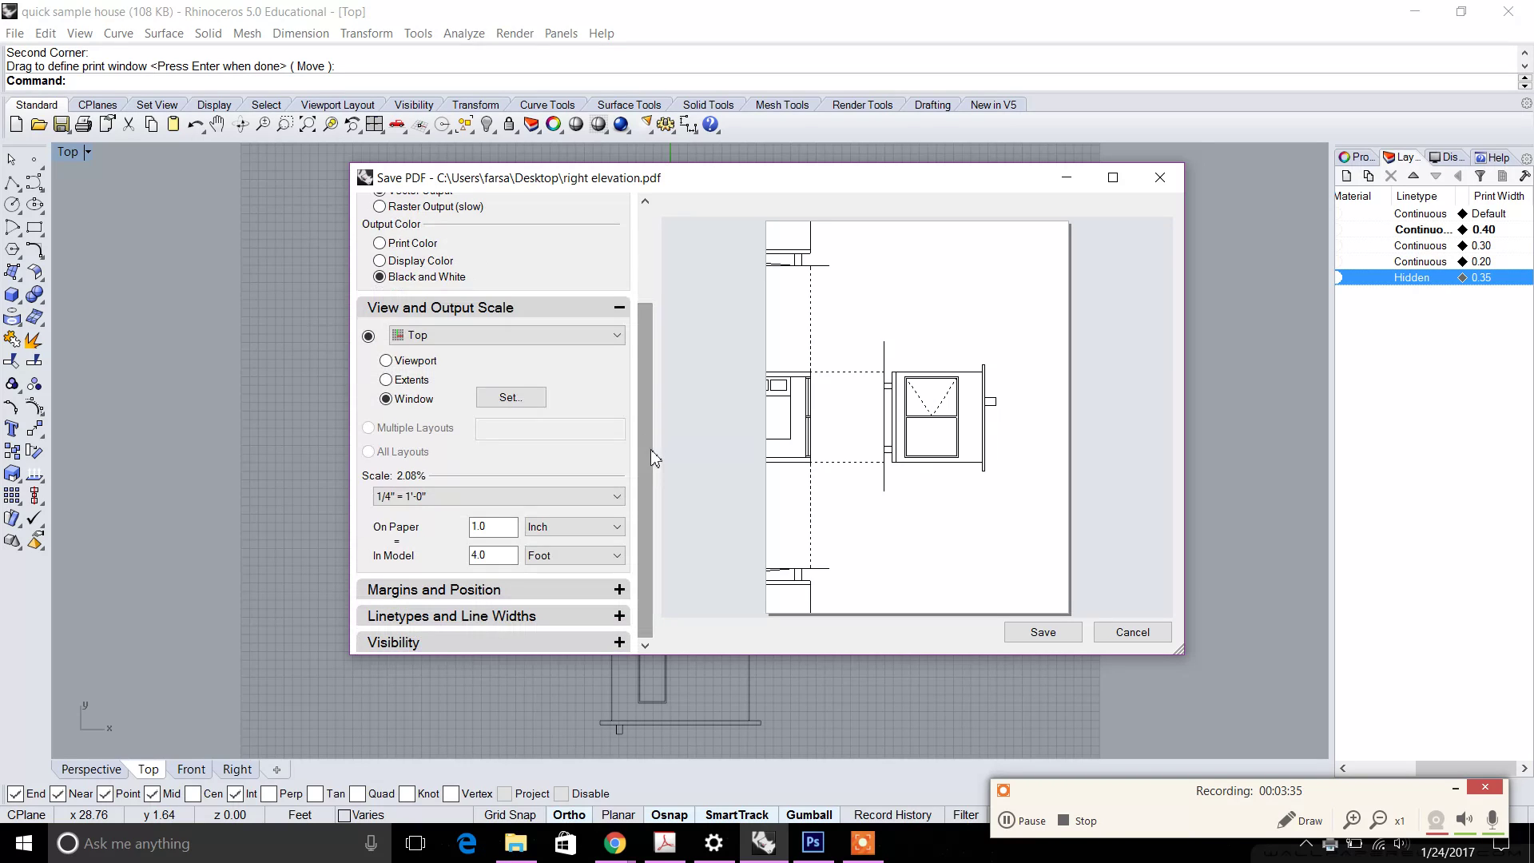
pyautogui.click(1042, 632)
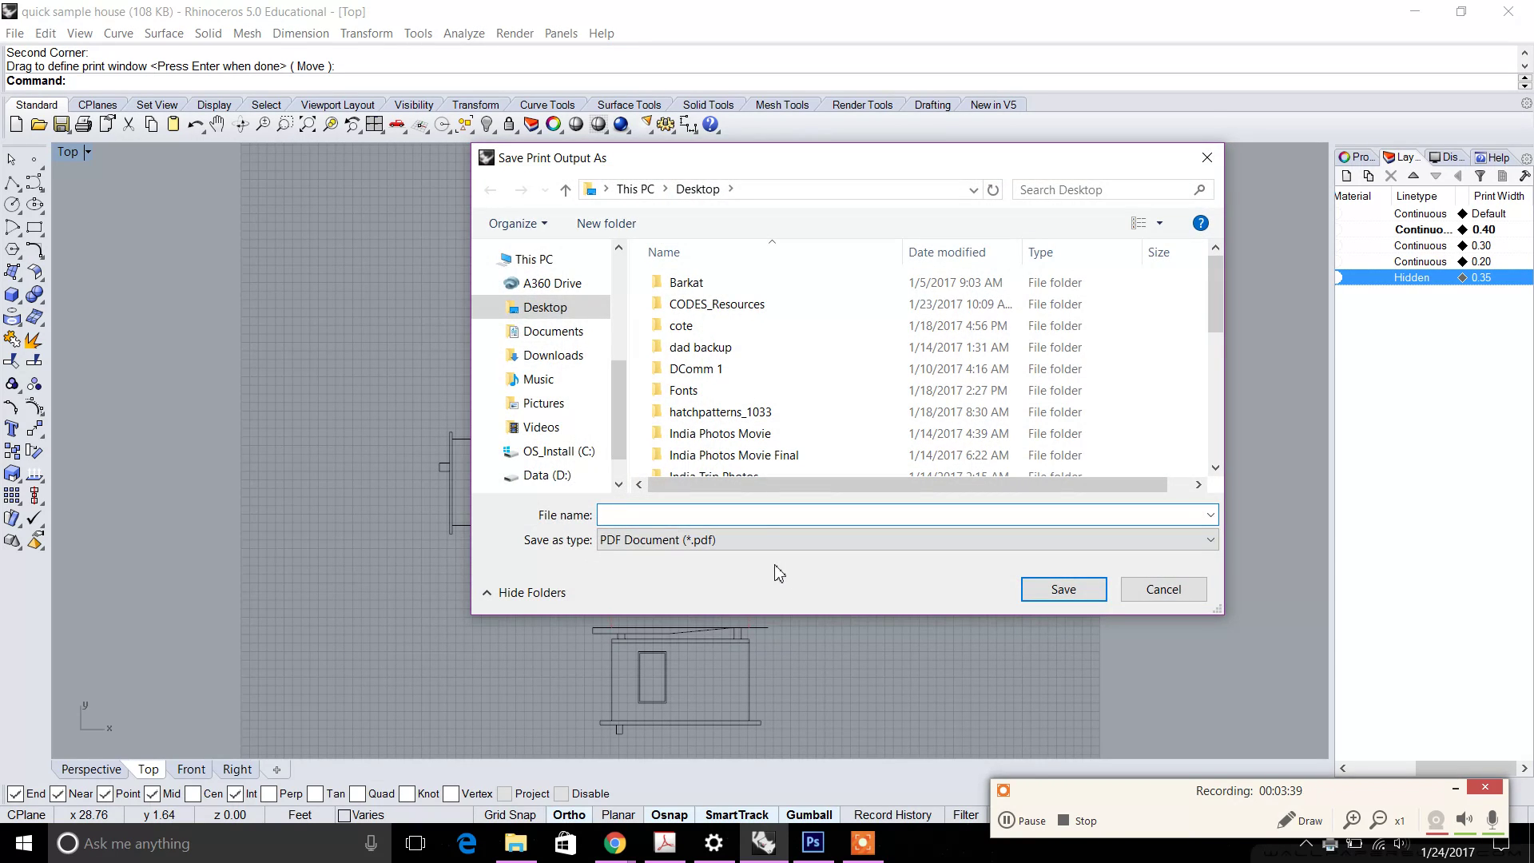
pyautogui.write('right elevation')
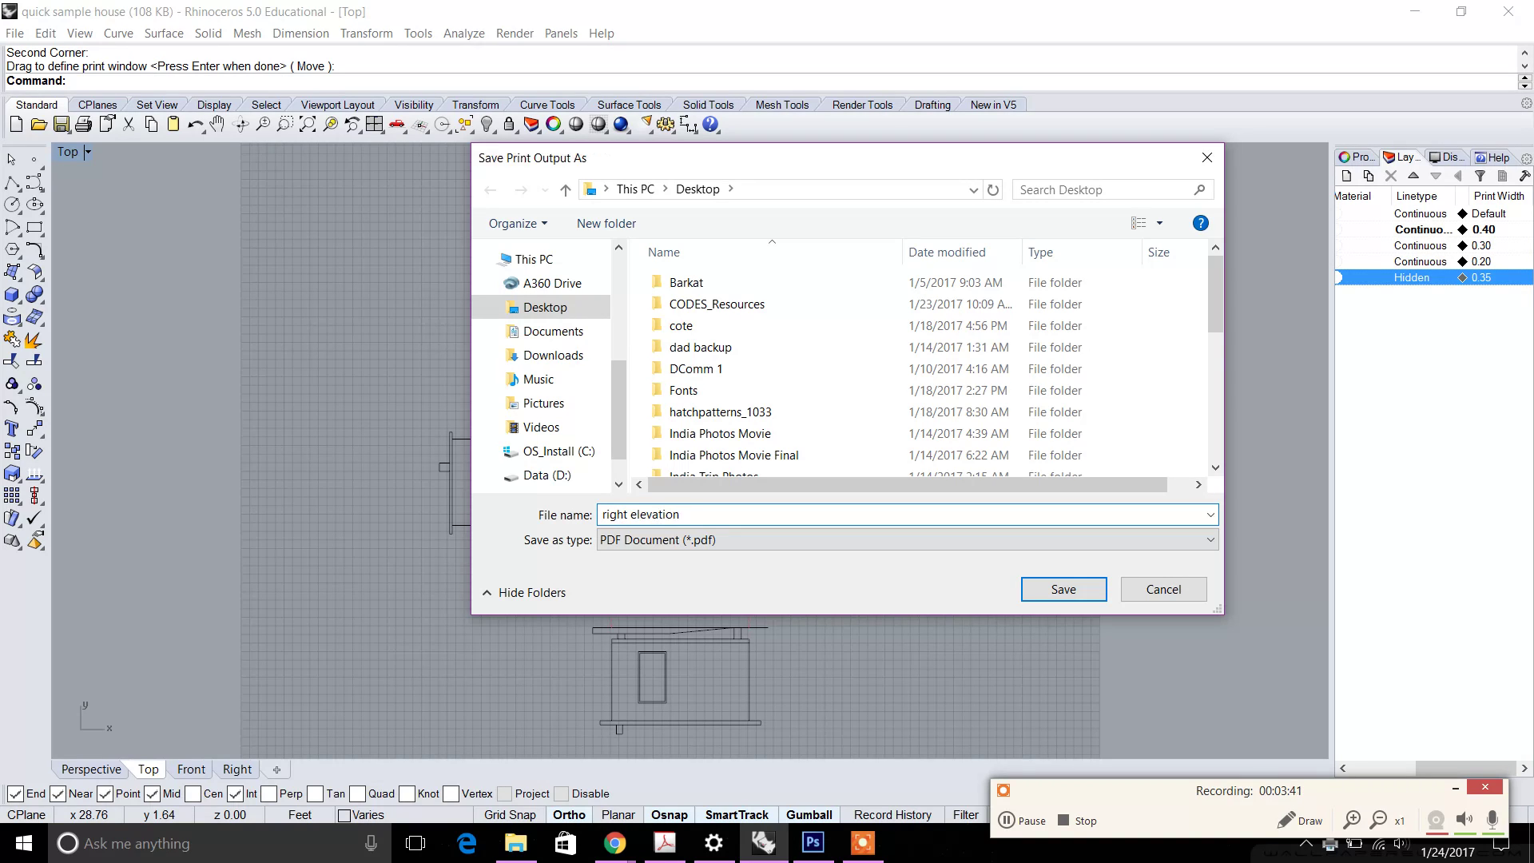
pyautogui.press('Return')
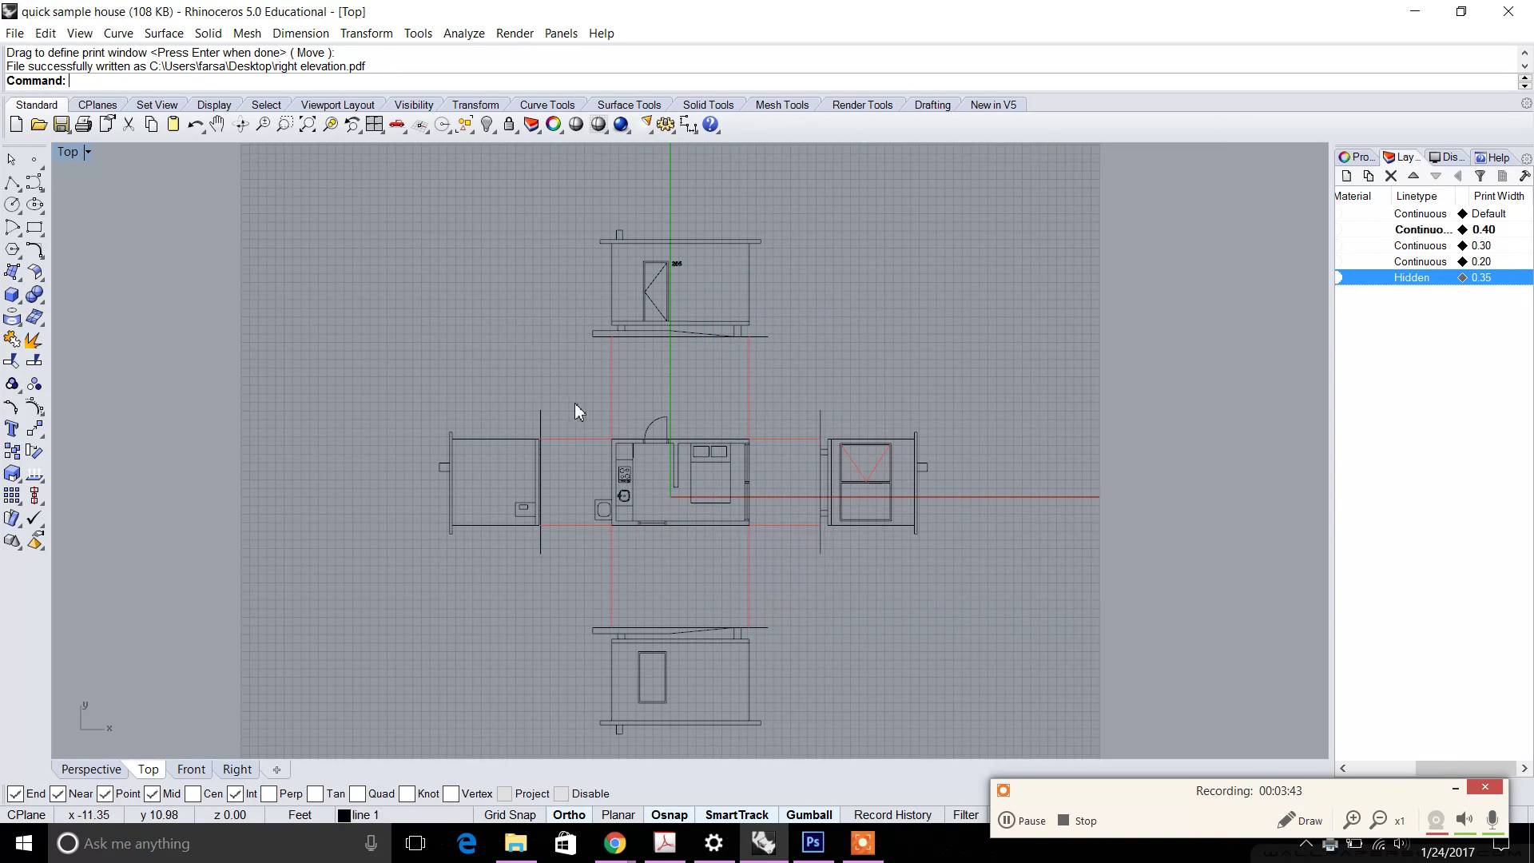
# Step: Export the central floor plan with its projection lines to the Desktop as a PDF named "plan view"
pyautogui.moveTo(574, 402); pyautogui.dragTo(786, 571)
pyautogui.moveTo(570, 410); pyautogui.dragTo(572, 410)
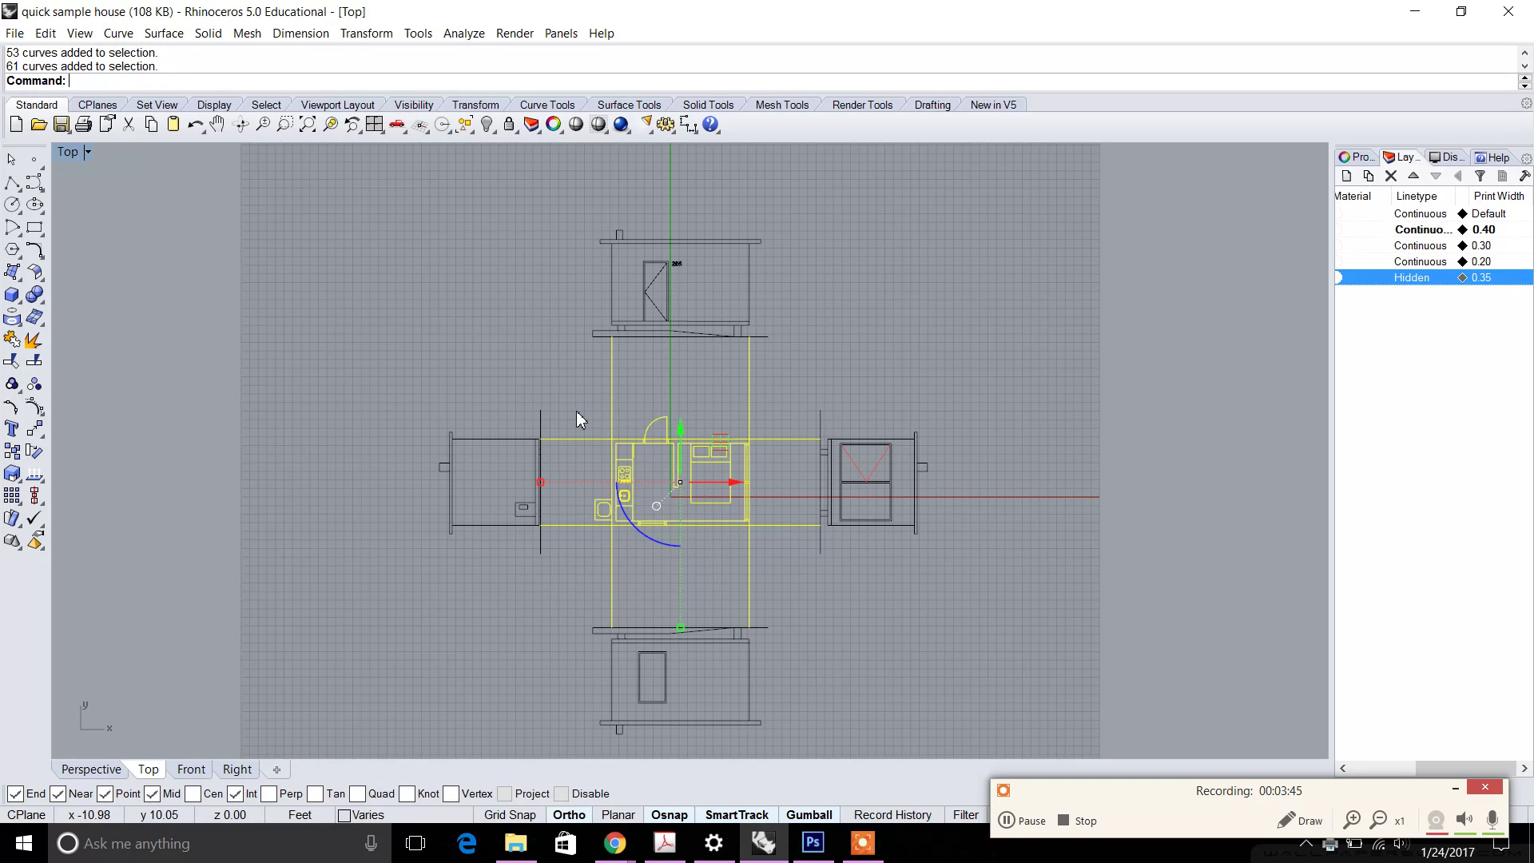
pyautogui.write('Export')
pyautogui.press('Return')
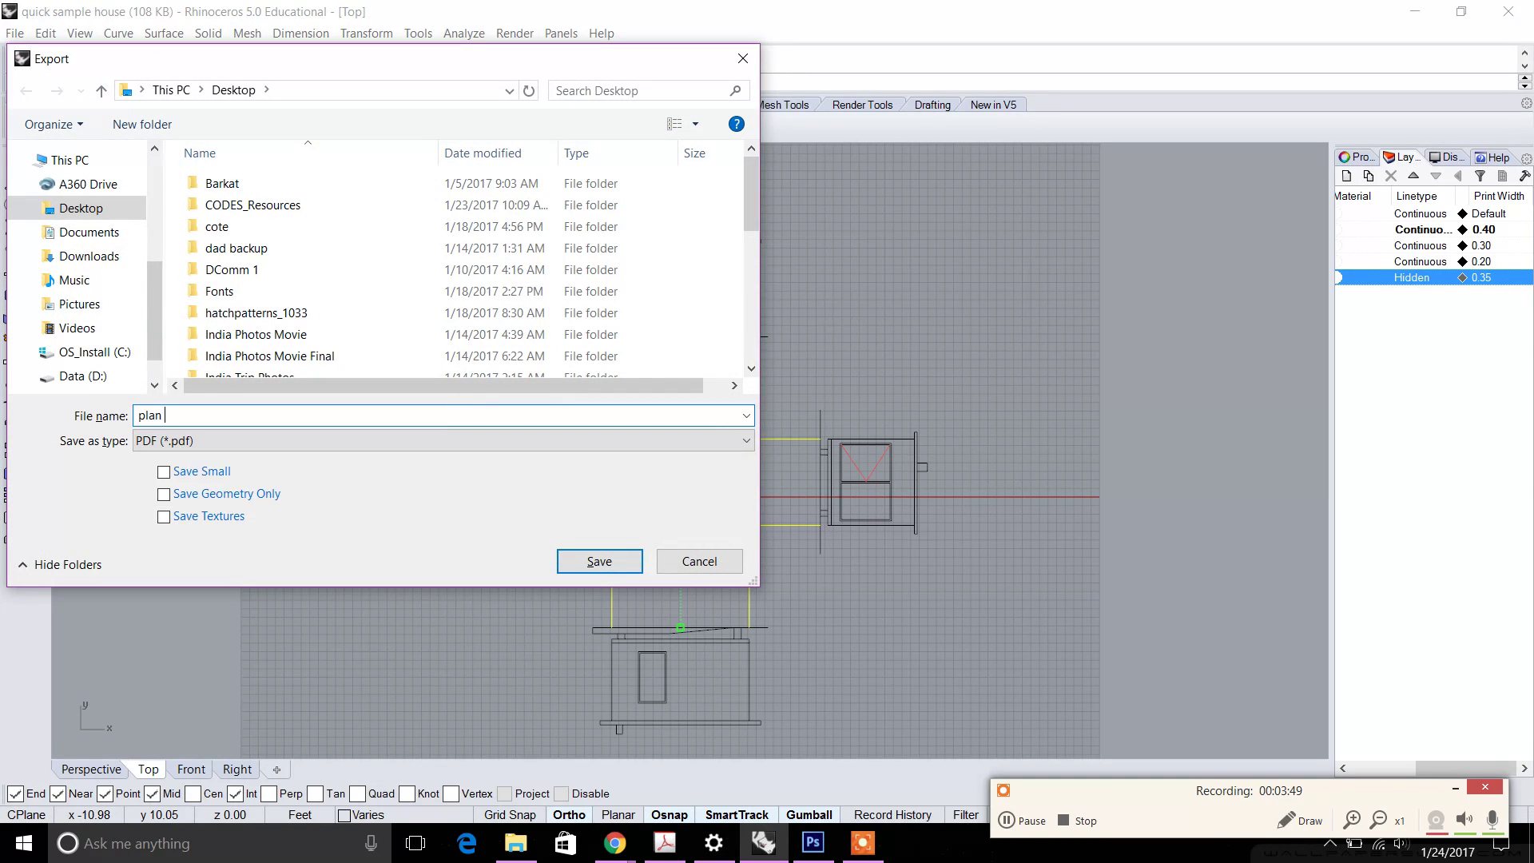
pyautogui.write('plan view')
pyautogui.press('Return')
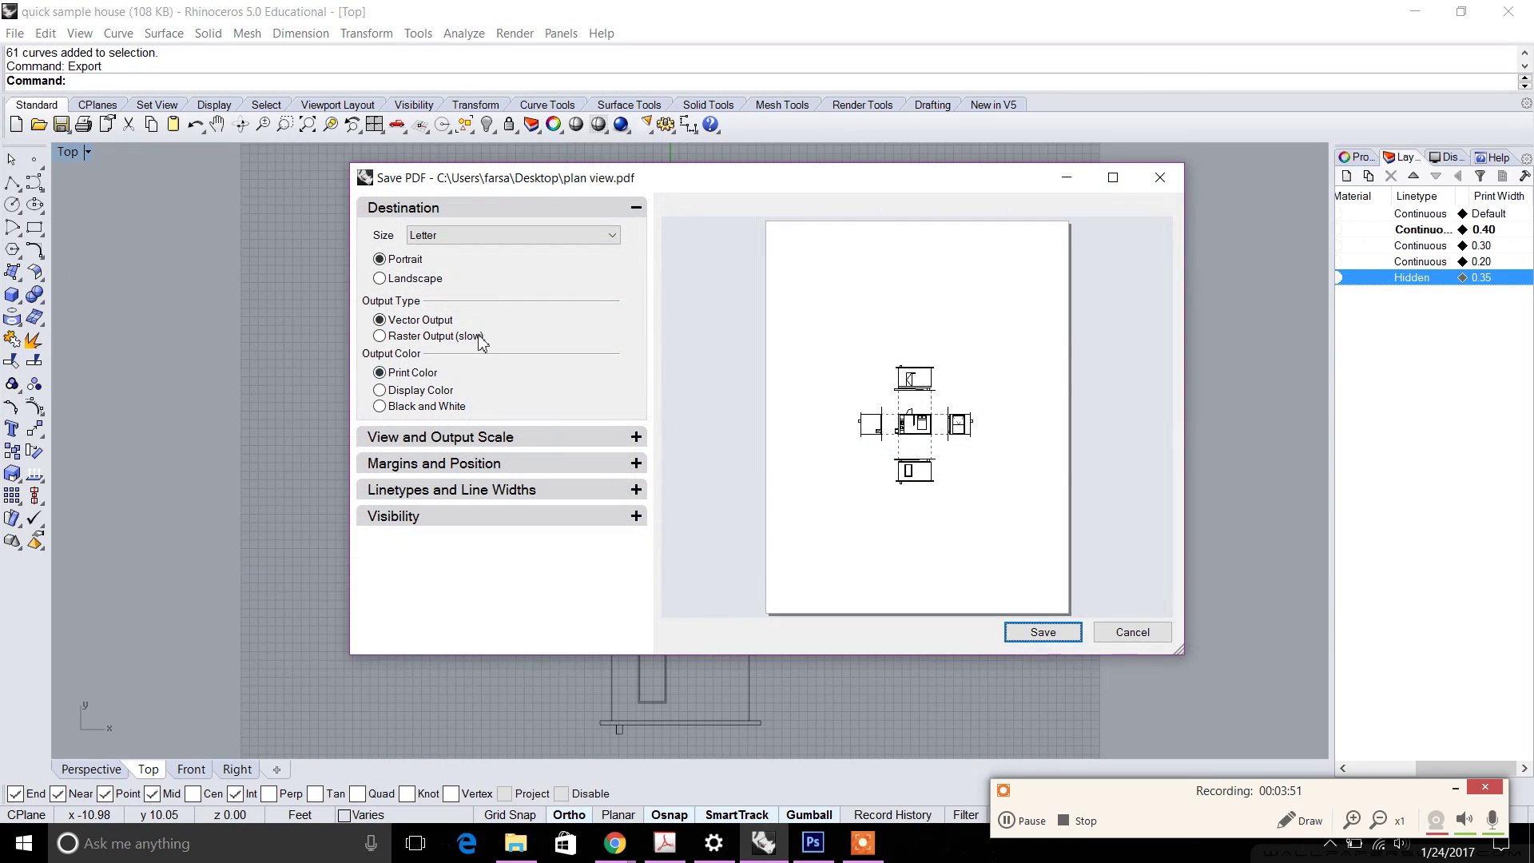
# Step: Set the plan view PDF's output scale to 1/4" = 1'-0"
pyautogui.click(434, 442)
pyautogui.click(412, 628)
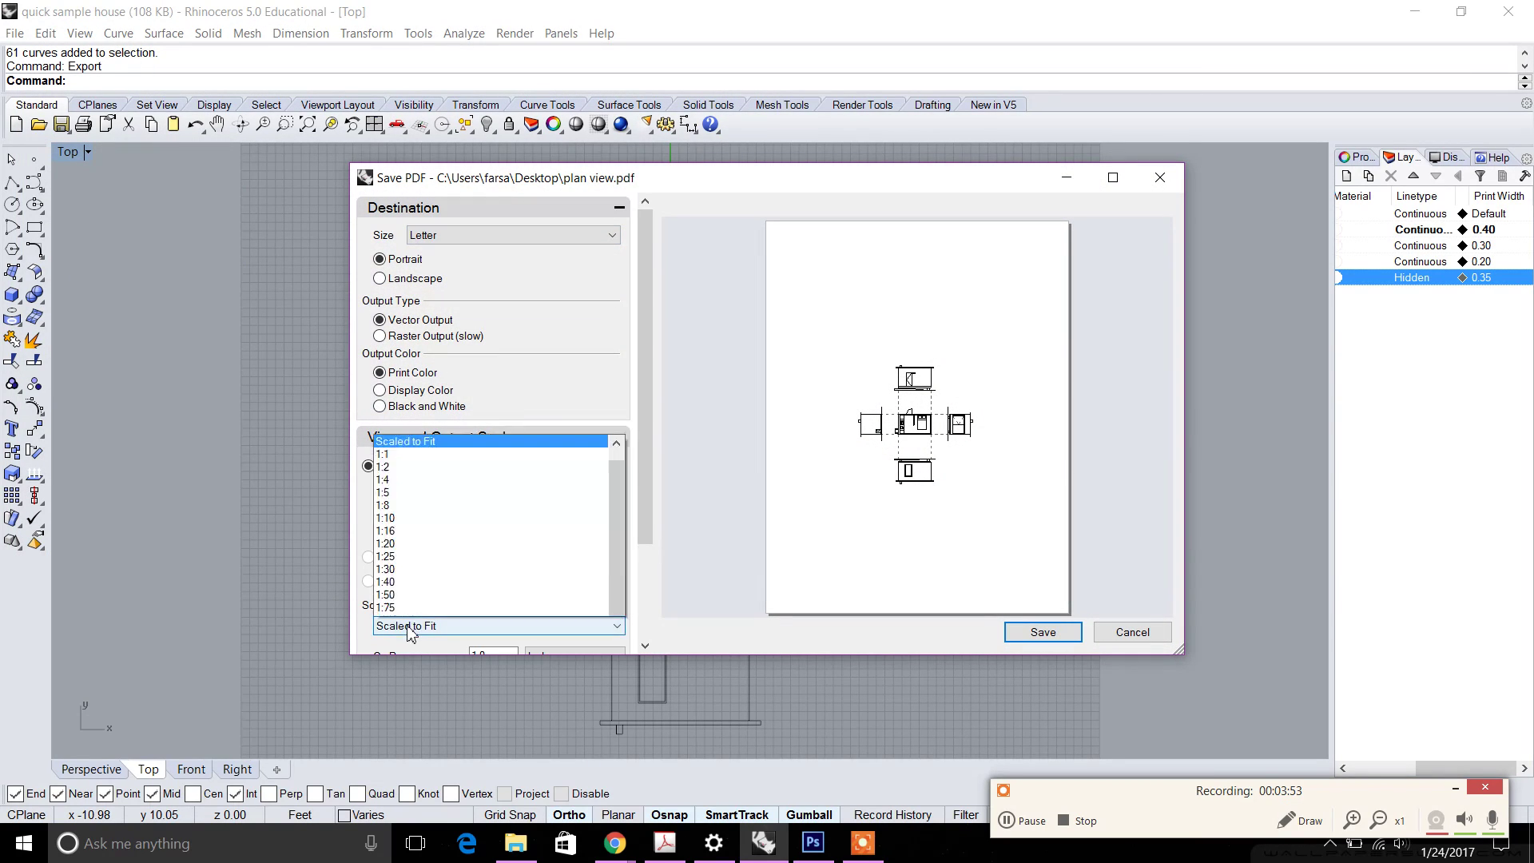
pyautogui.scroll(-3, 559, 543)
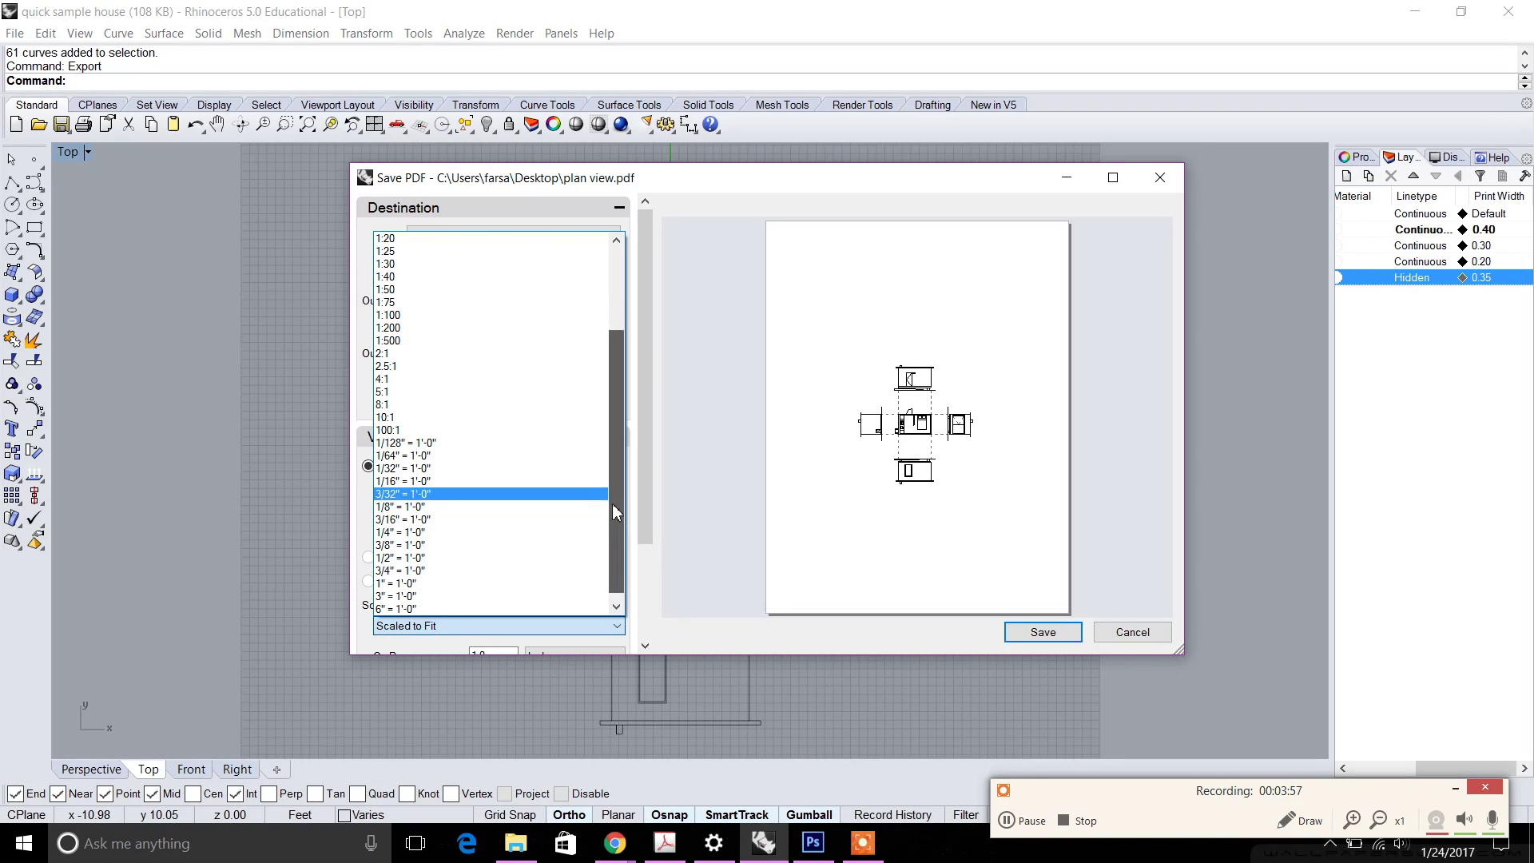
pyautogui.moveTo(613, 504)
pyautogui.mouseDown()
pyautogui.moveTo(613, 543)
pyautogui.moveTo(615, 521)
pyautogui.mouseUp()
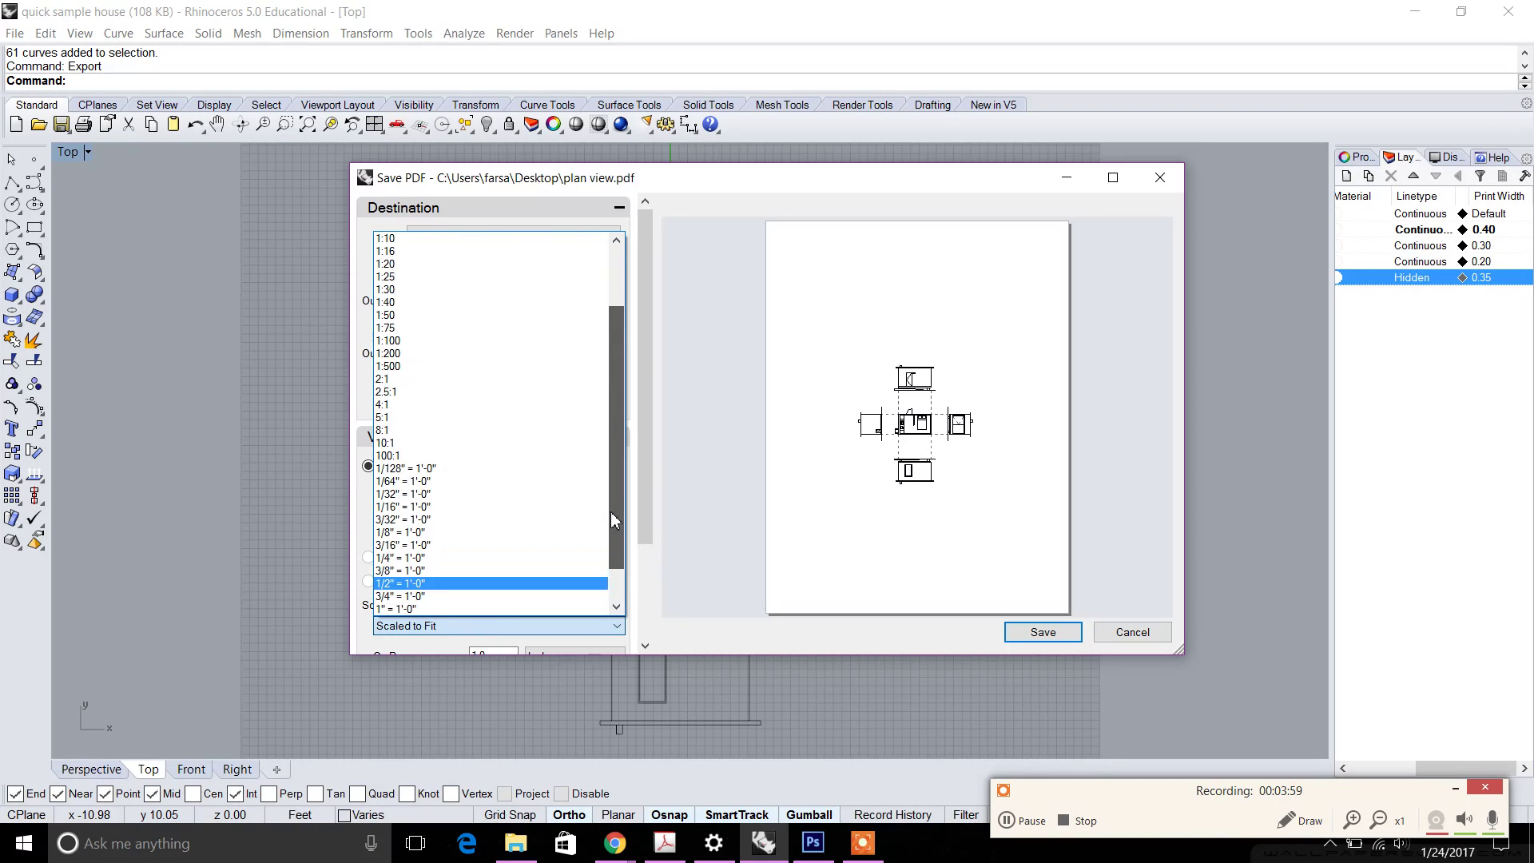
pyautogui.click(536, 547)
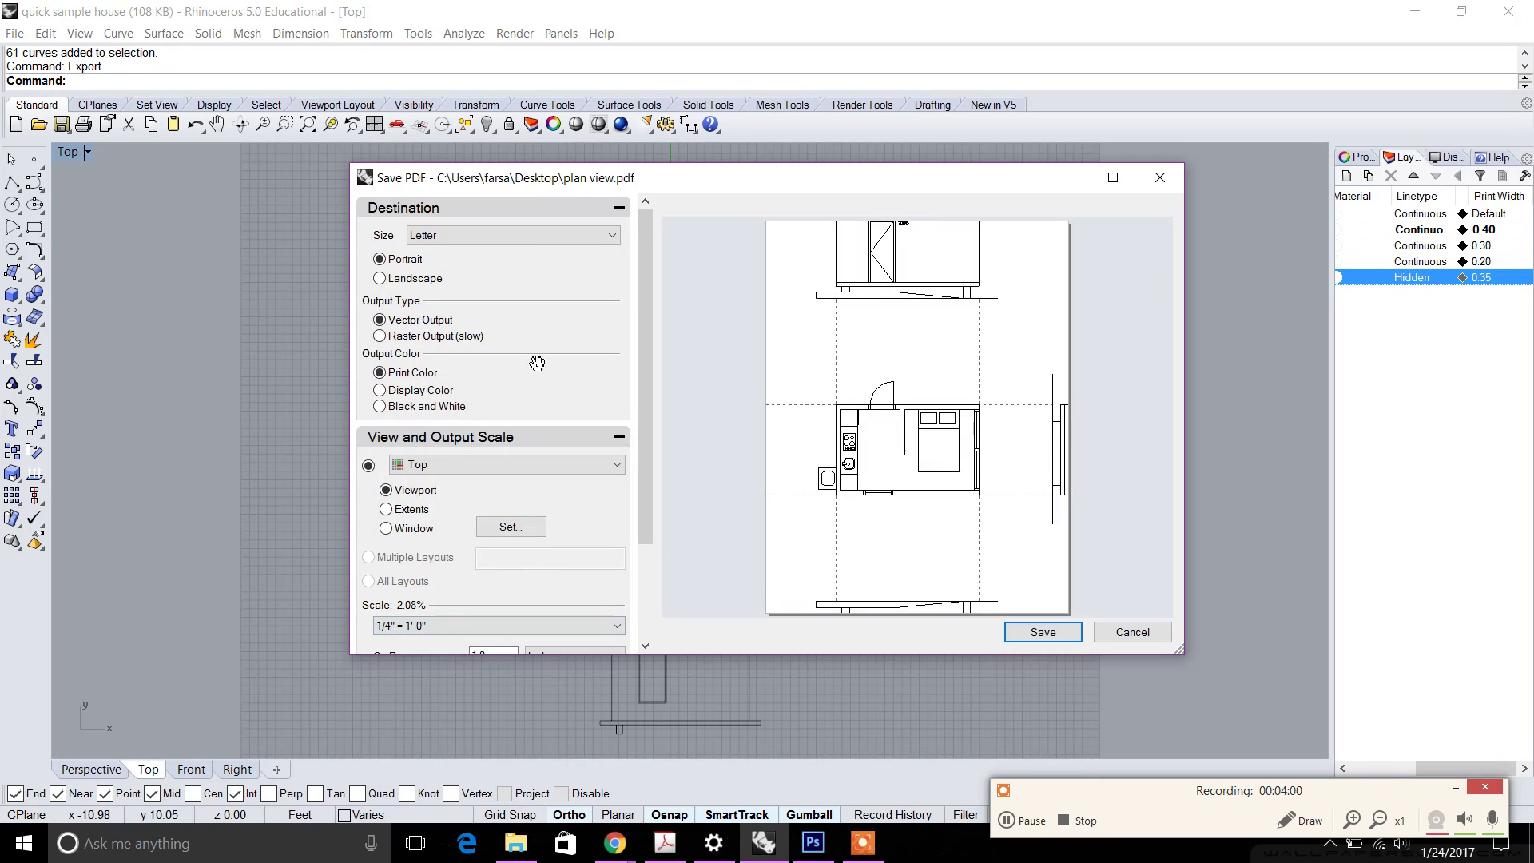
# Step: Set the output color to Black and White, save the print output to the Desktop as "plan view", and clear the selection
pyautogui.click(389, 409)
pyautogui.click(1067, 635)
pyautogui.write('pl')
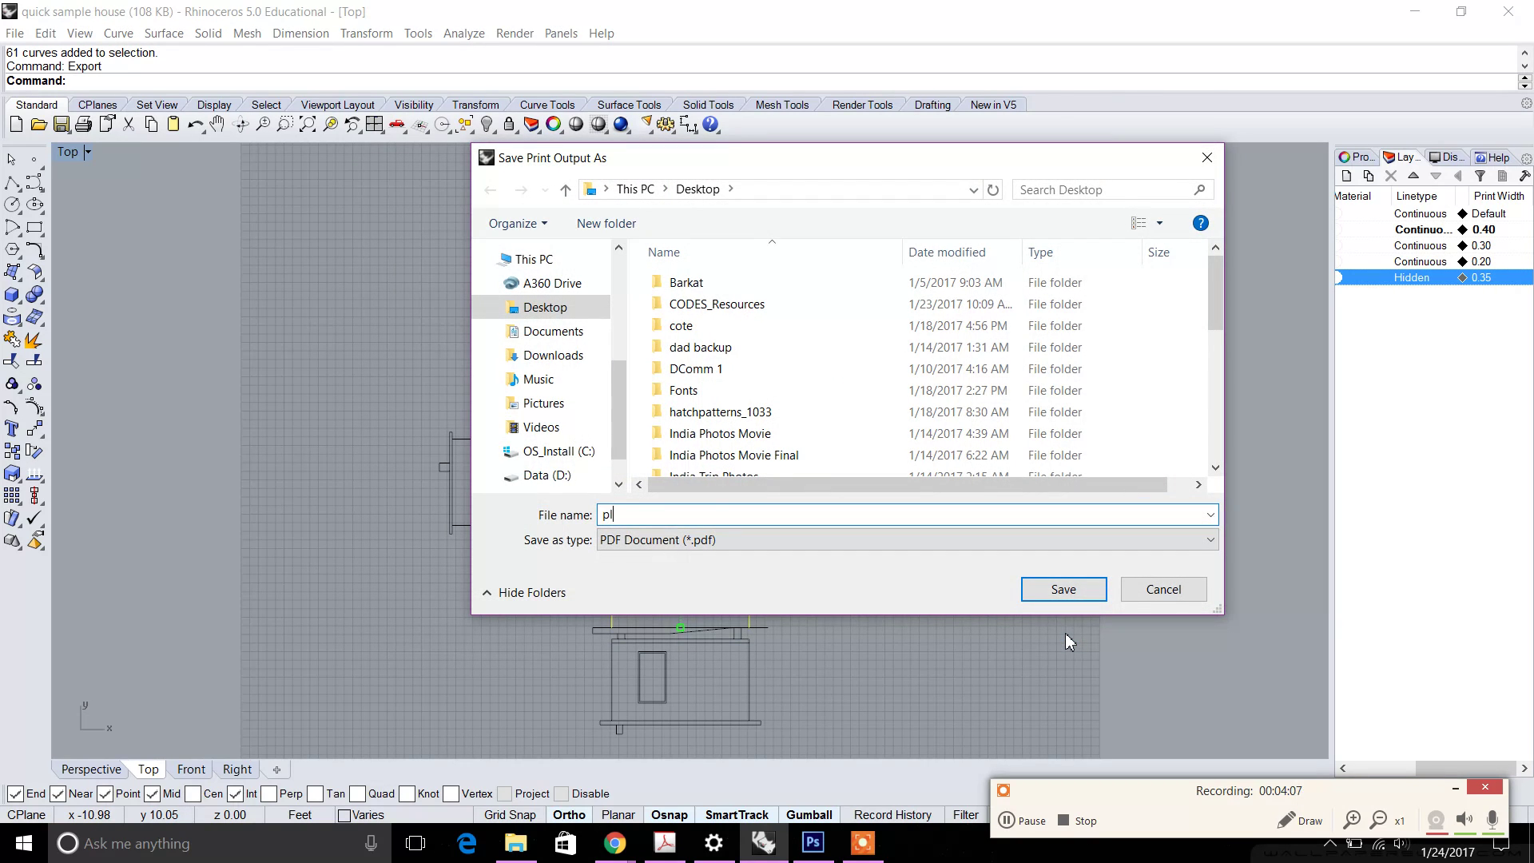
pyautogui.write('an view')
pyautogui.press('Return')
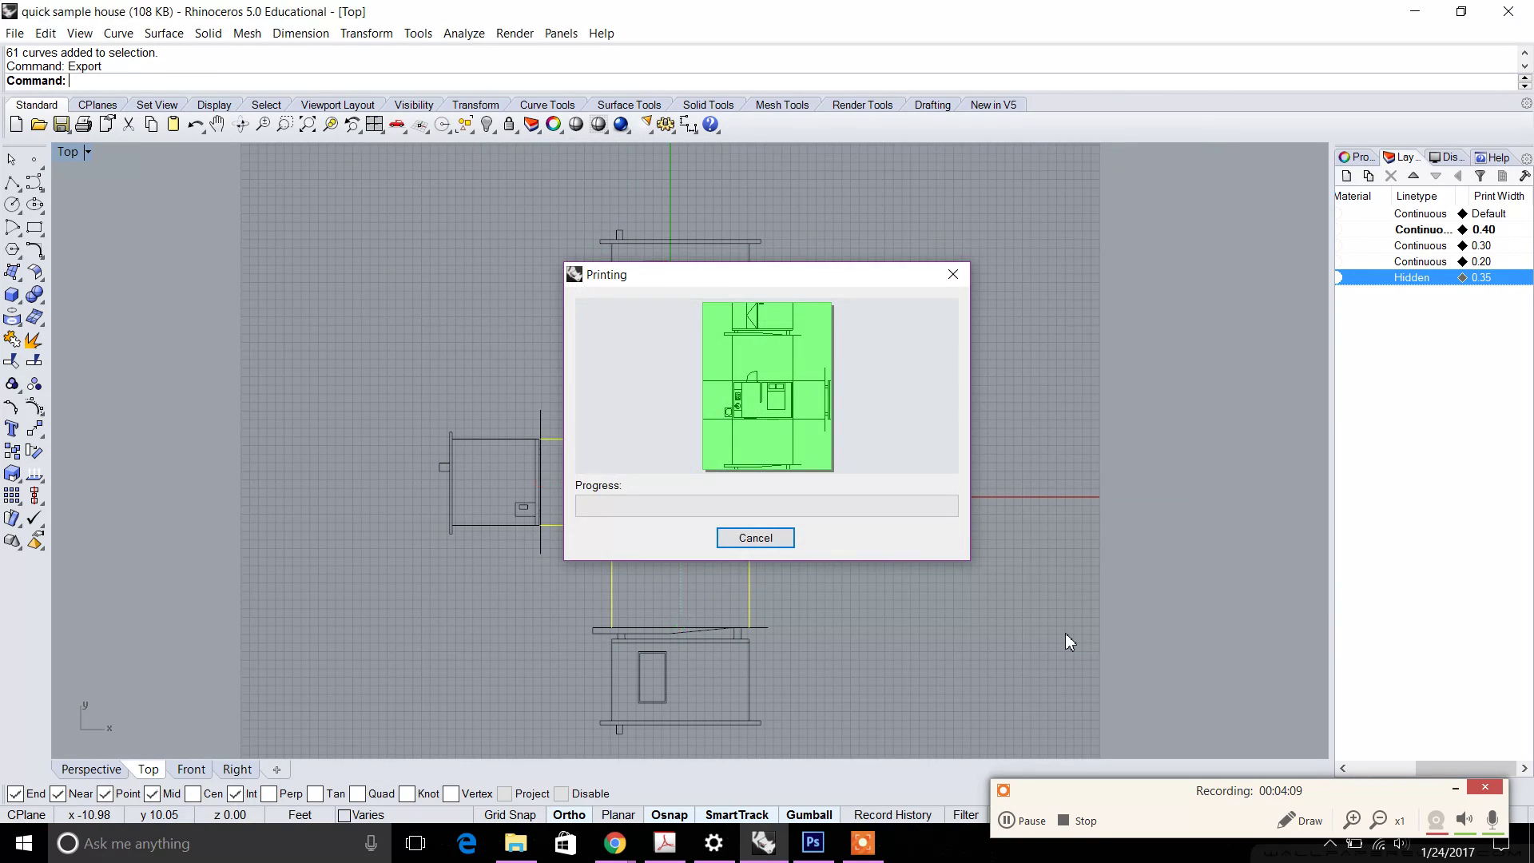
pyautogui.press('Escape')
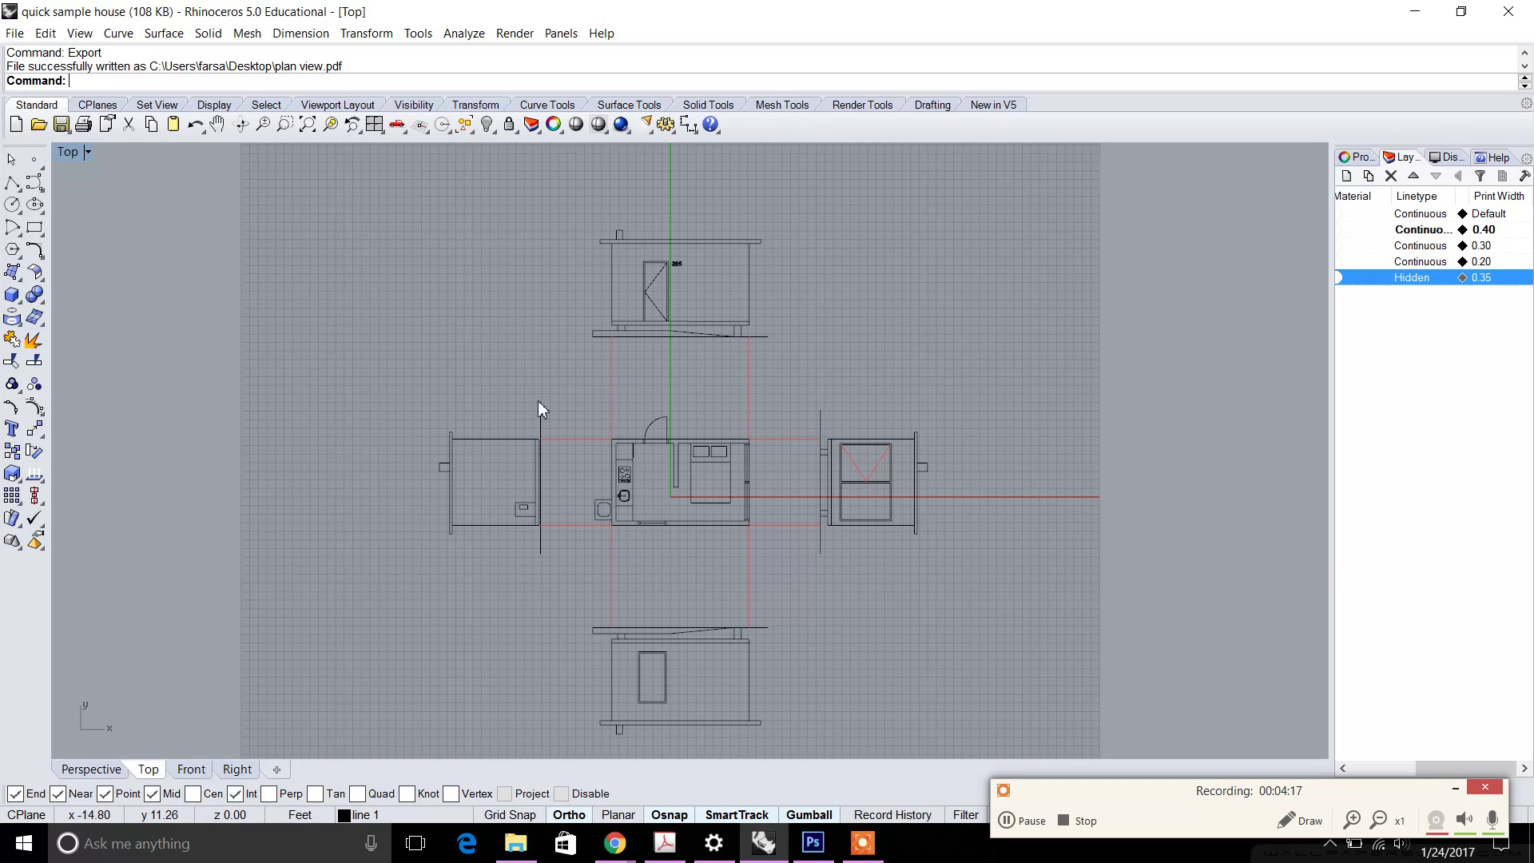
# Step: Switch to Photoshop and open the "back elevation" PDF from the Desktop's Armature System folder, importing its page at 300 pixels/inch
pyautogui.click(1022, 820)
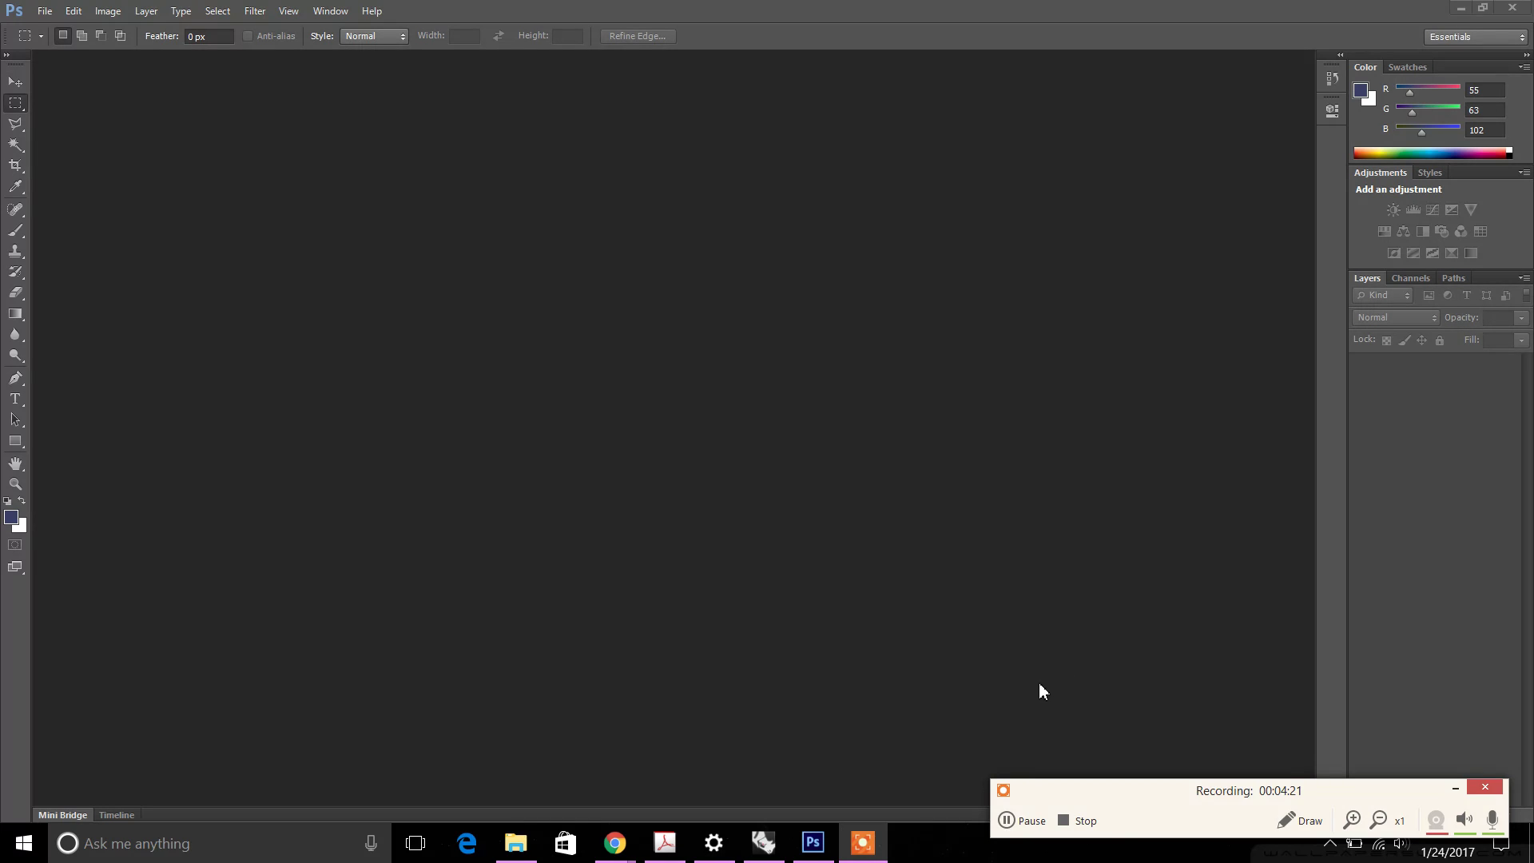
pyautogui.click(44, 12)
pyautogui.click(60, 51)
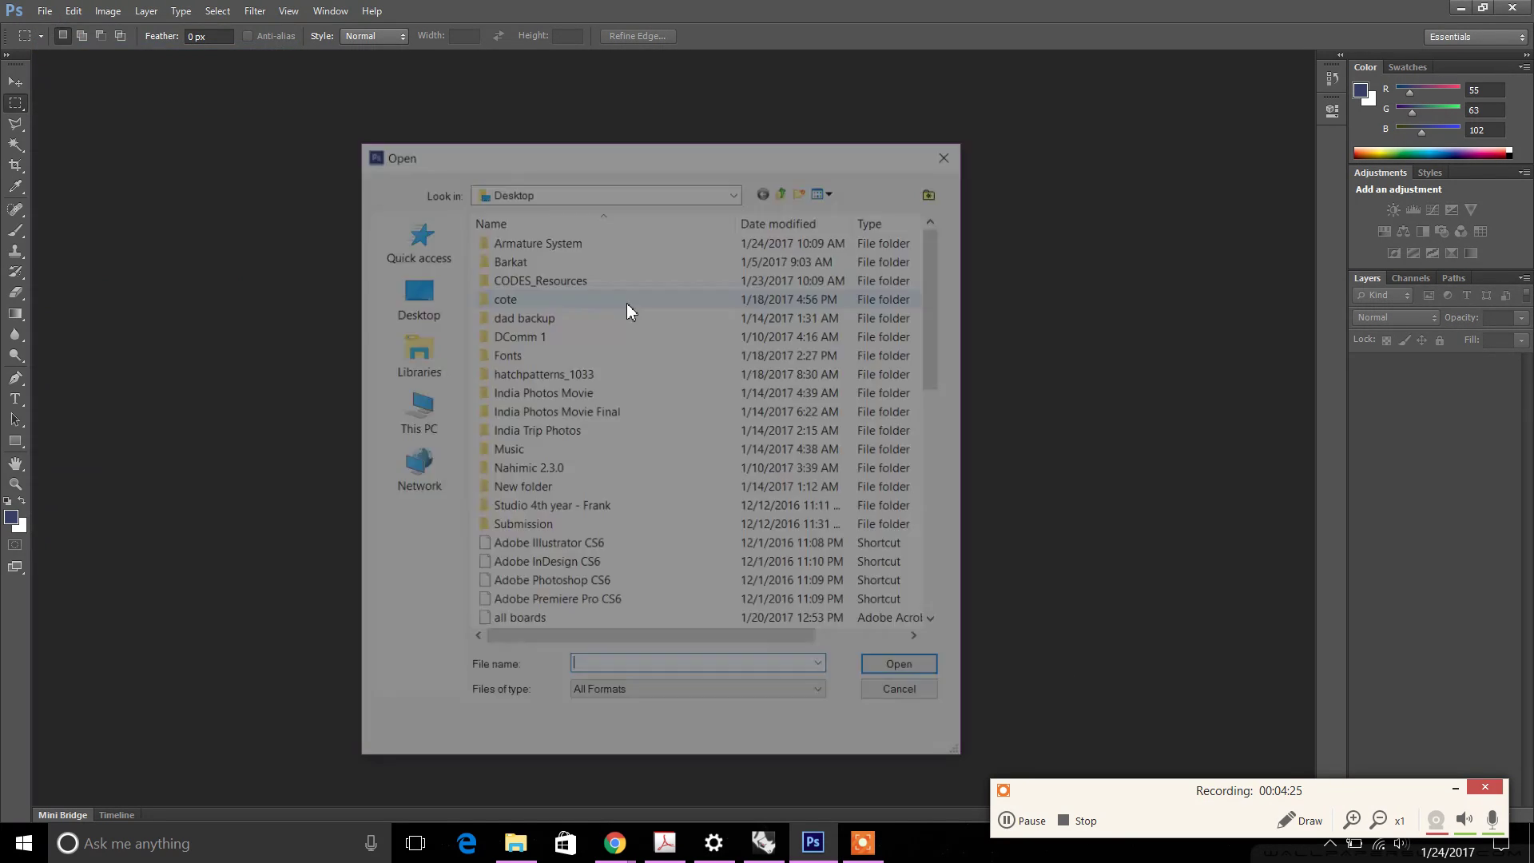
pyautogui.doubleClick(527, 238)
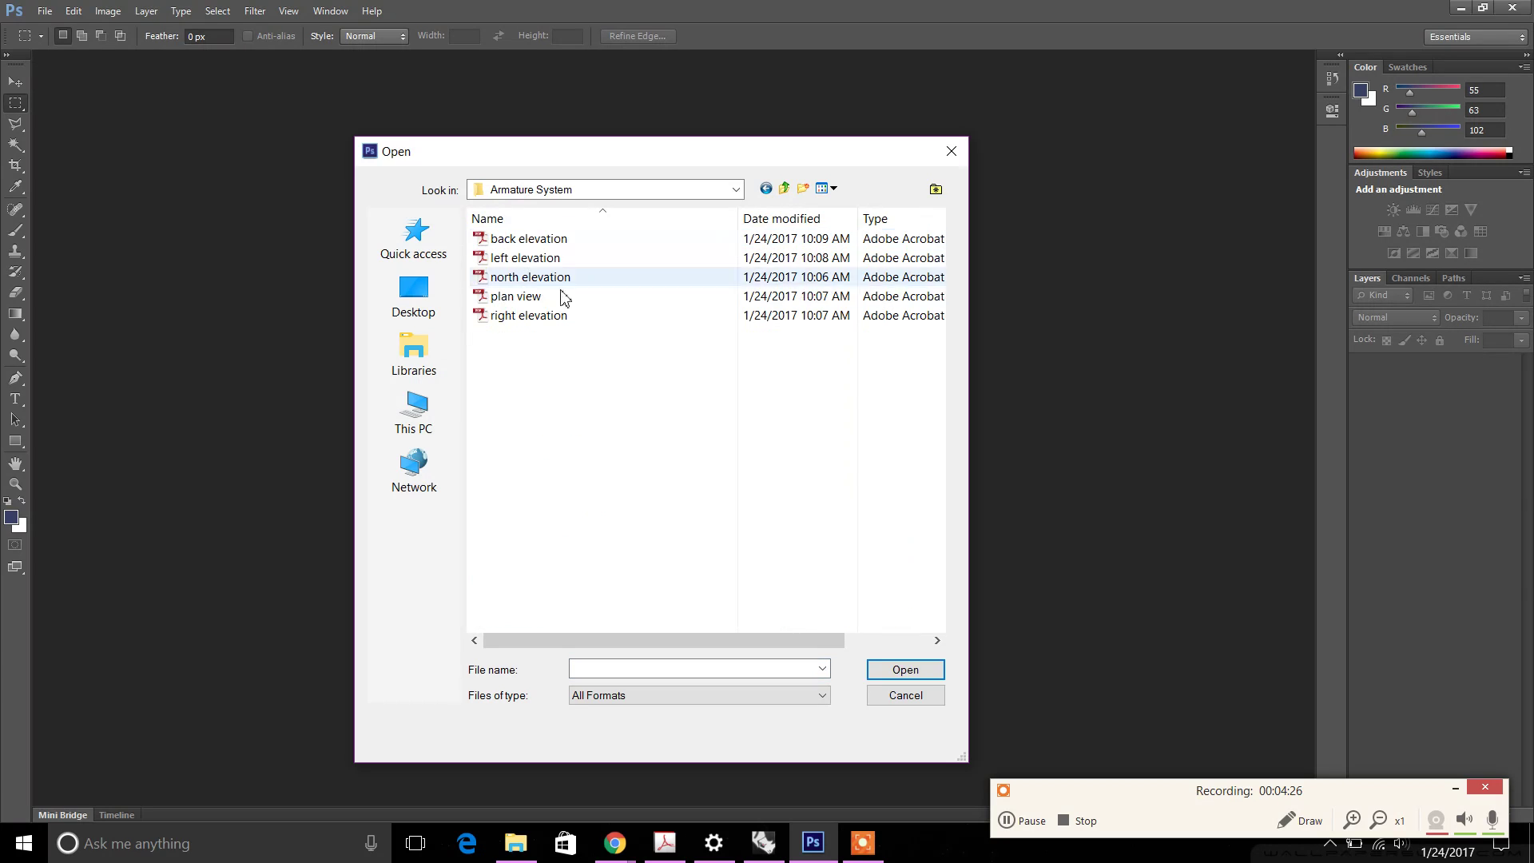
pyautogui.doubleClick(528, 238)
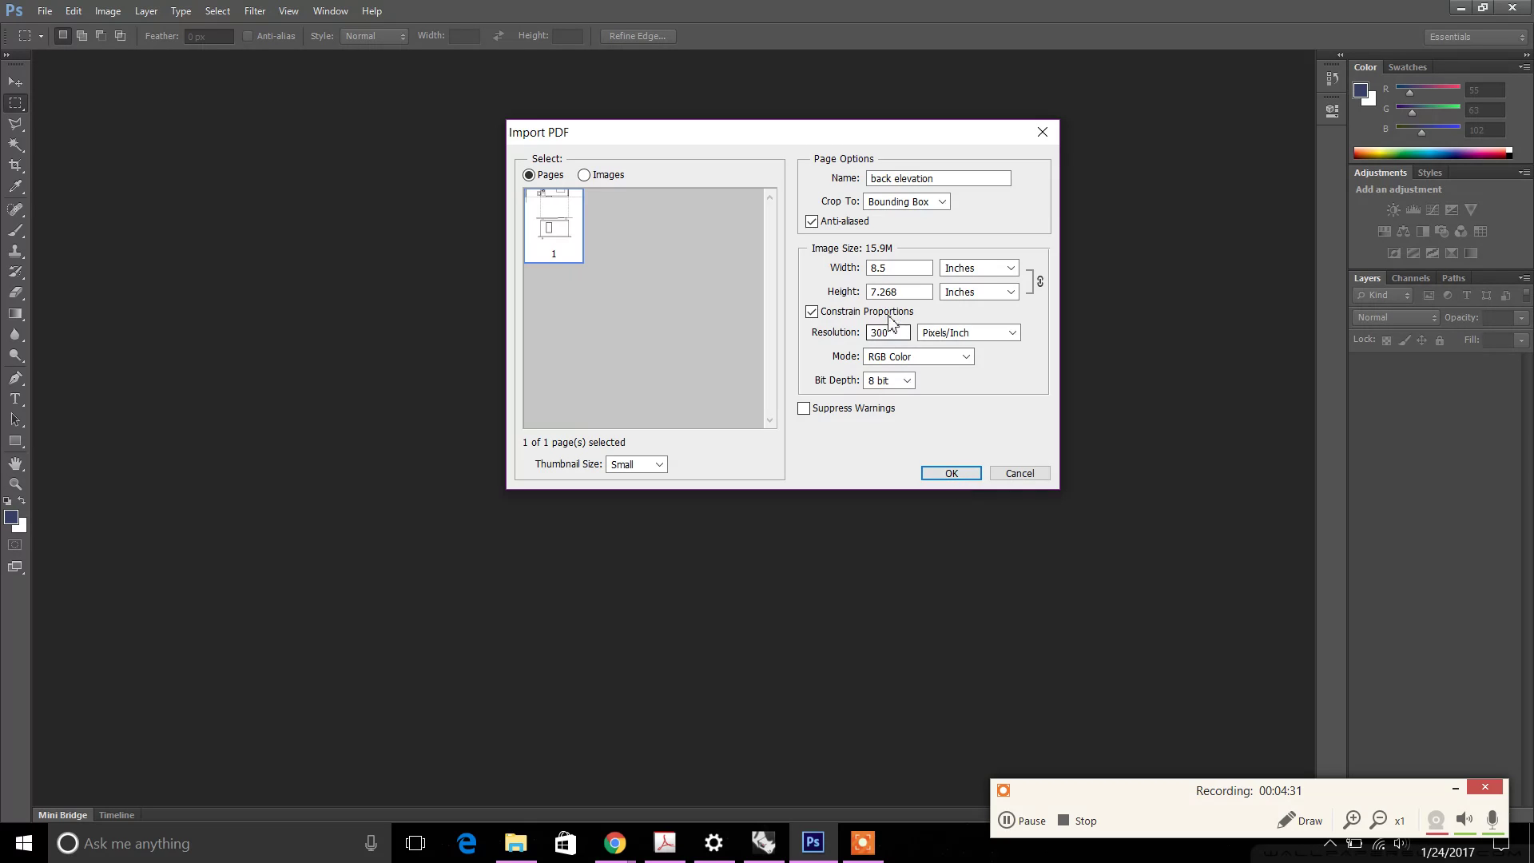
pyautogui.click(953, 472)
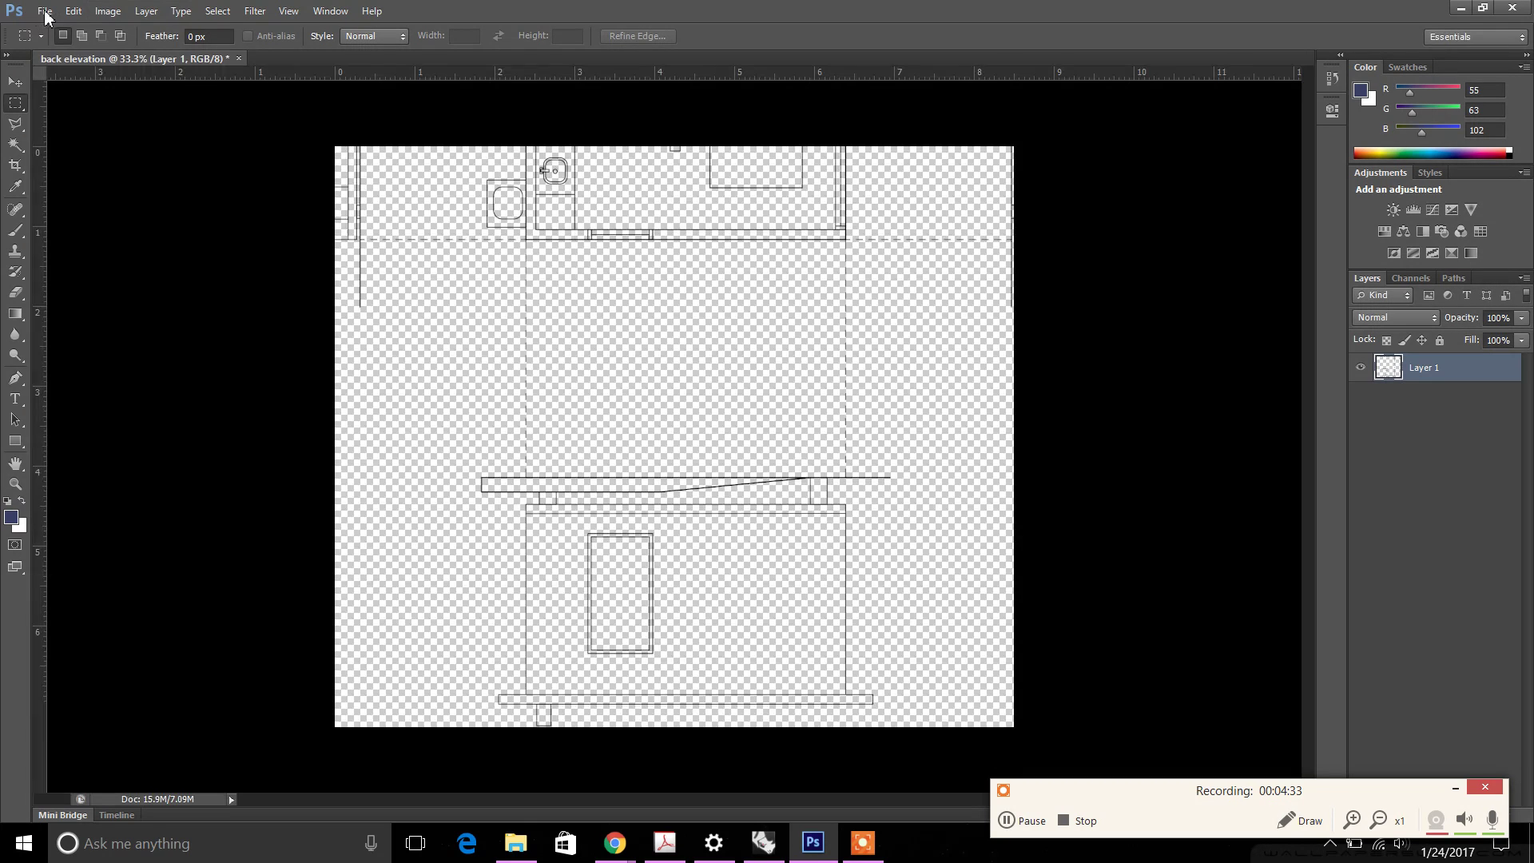
# Step: Open the "left elevation" and "north elevation" PDFs from the Armature System folder with the default import settings
pyautogui.click(45, 12)
pyautogui.click(58, 46)
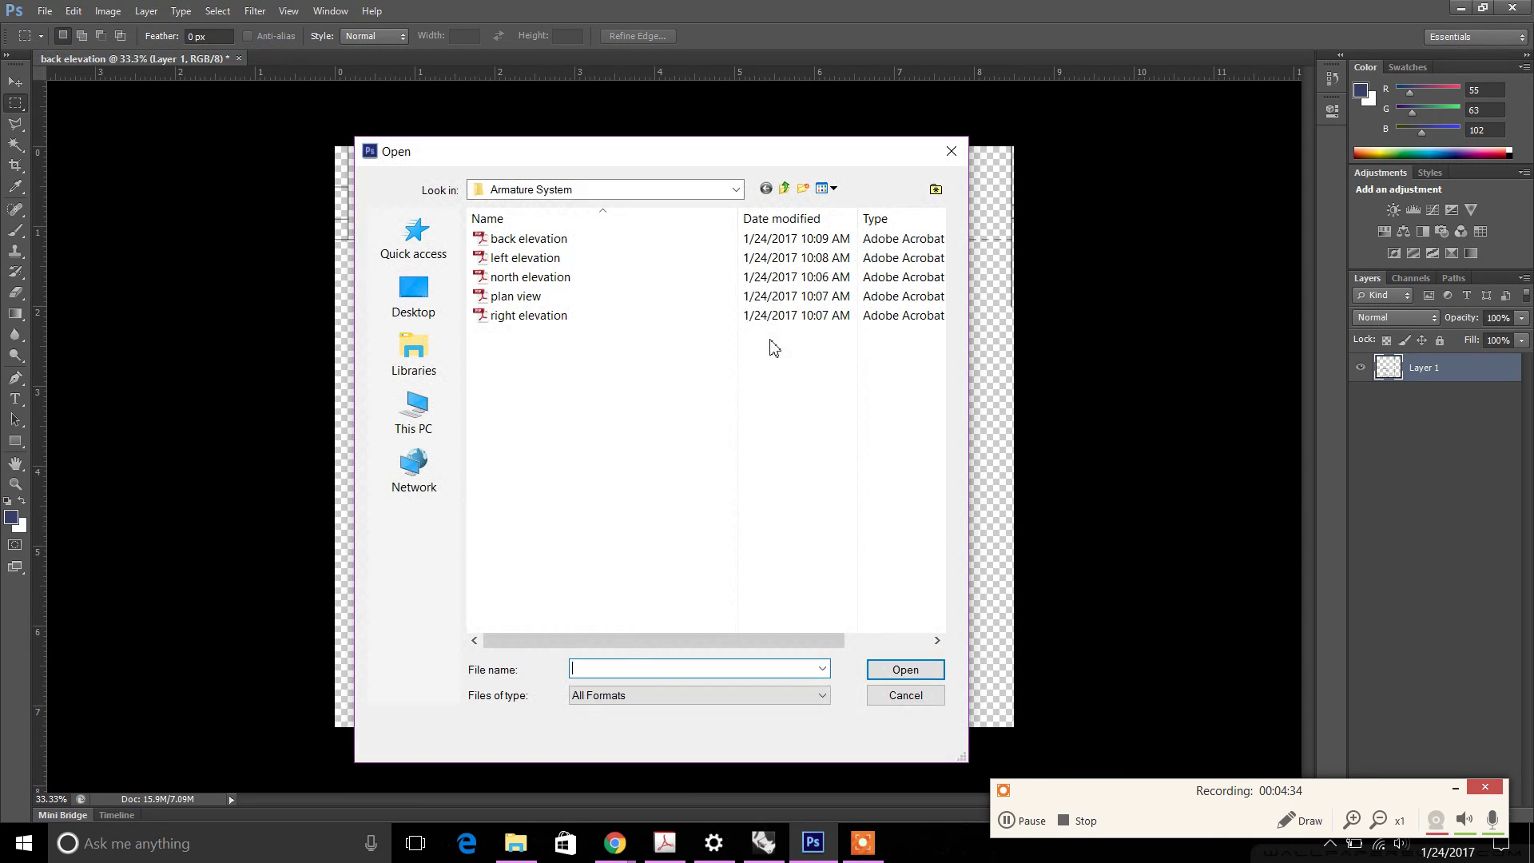
pyautogui.doubleClick(529, 258)
pyautogui.click(951, 473)
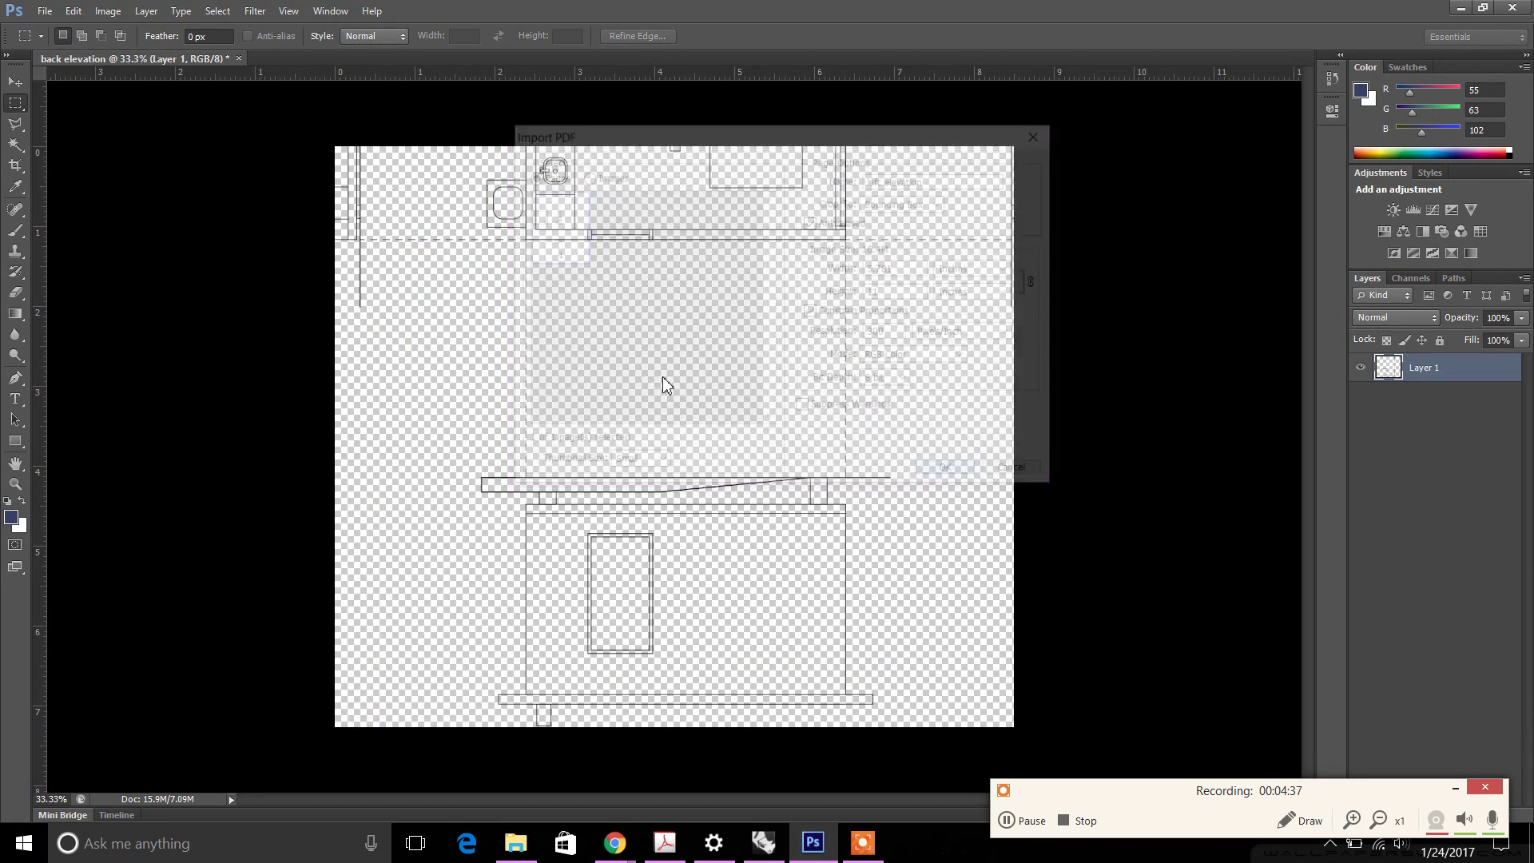
pyautogui.click(45, 12)
pyautogui.click(58, 49)
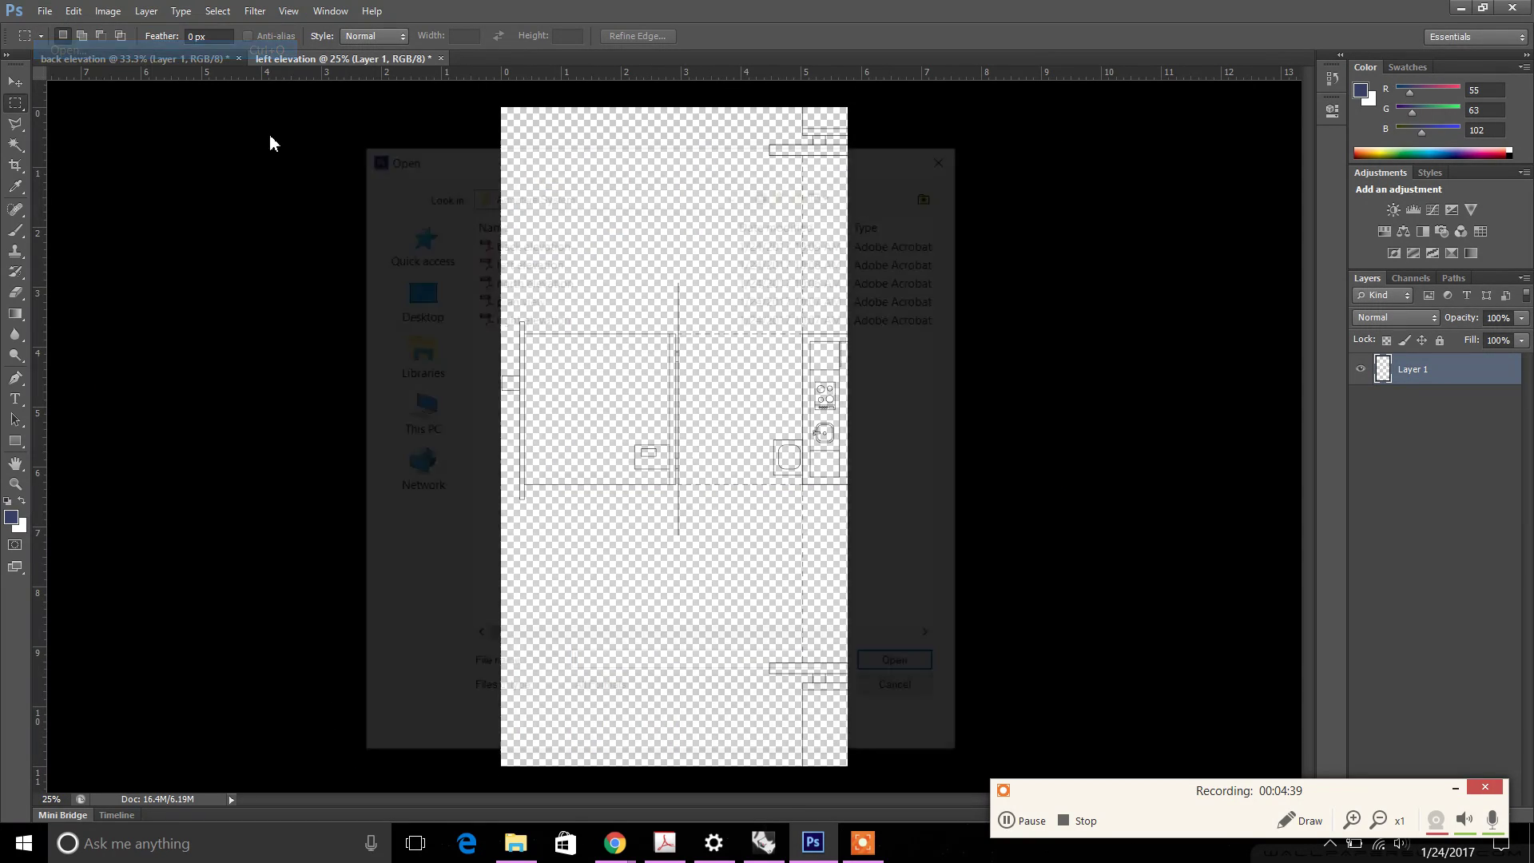
pyautogui.doubleClick(559, 280)
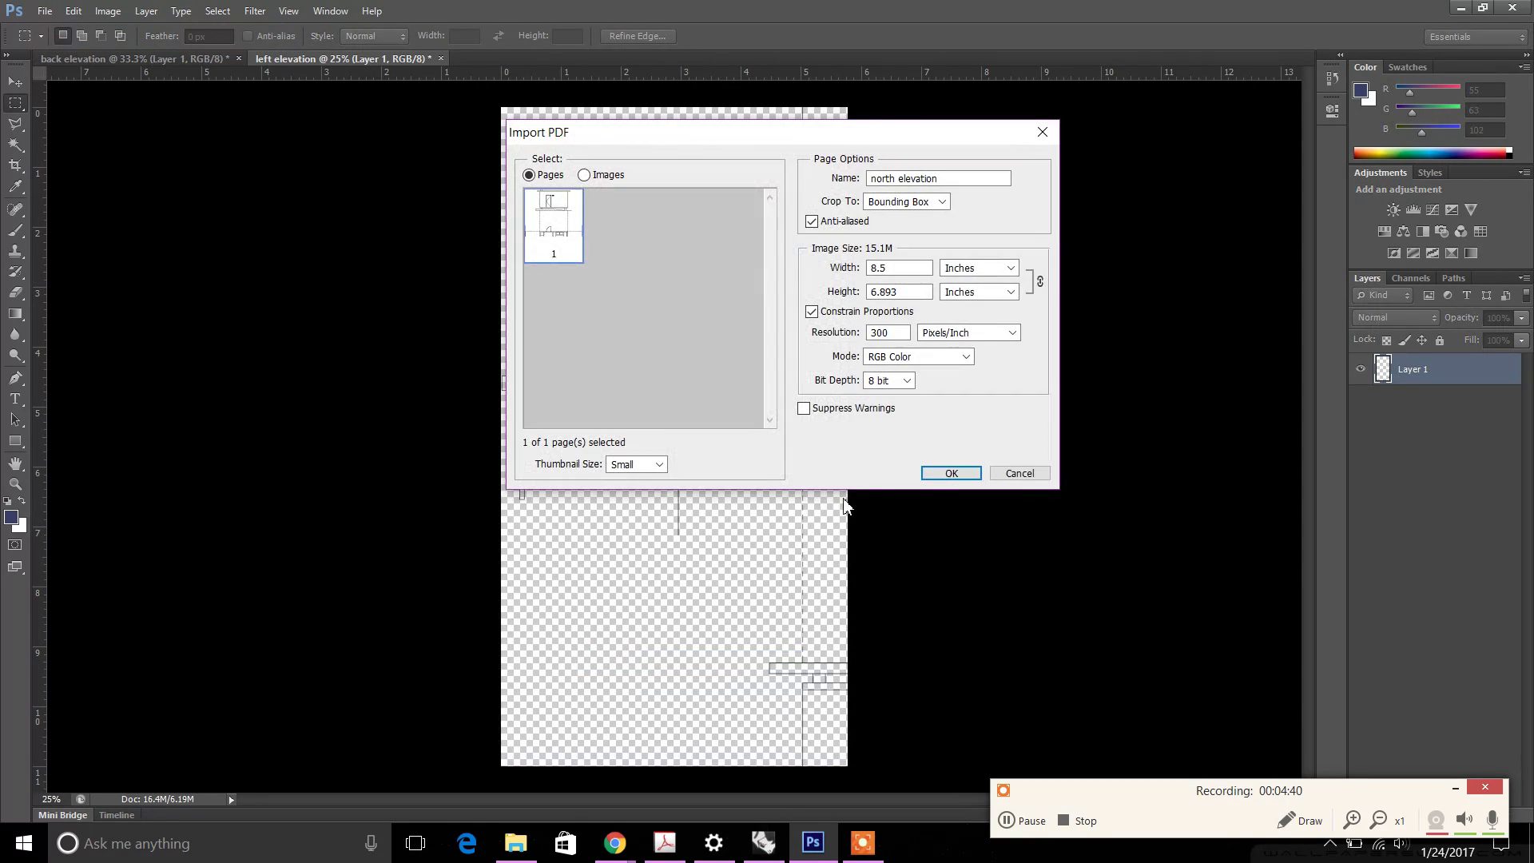
pyautogui.click(950, 472)
pyautogui.click(45, 11)
pyautogui.click(110, 45)
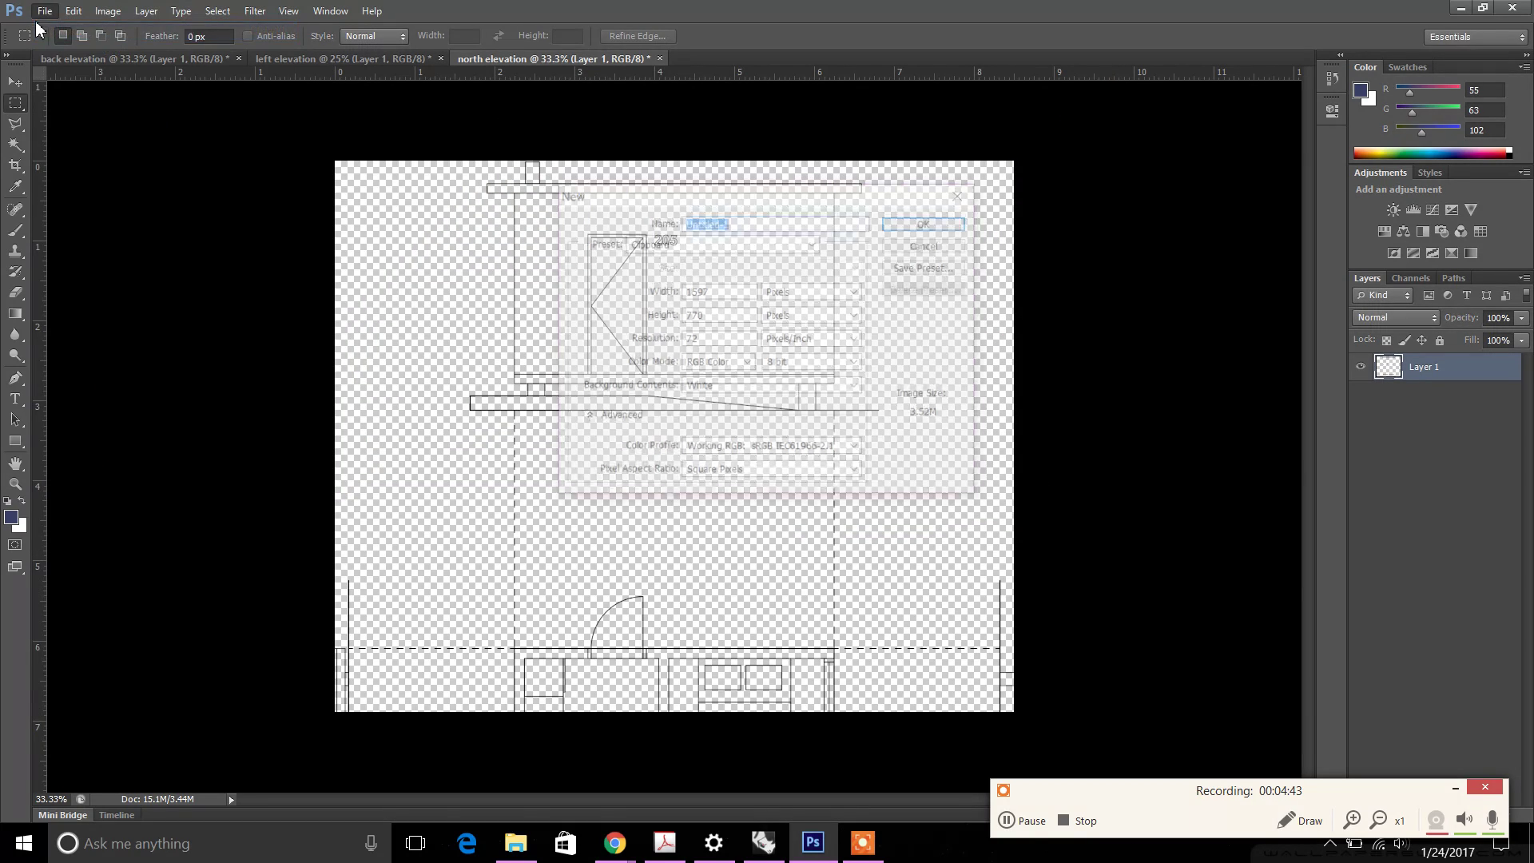
pyautogui.press('Escape')
# Step: Open the "plan view" and "right elevation" PDFs from the Armature System folder with the default import settings
pyautogui.click(44, 11)
pyautogui.click(64, 50)
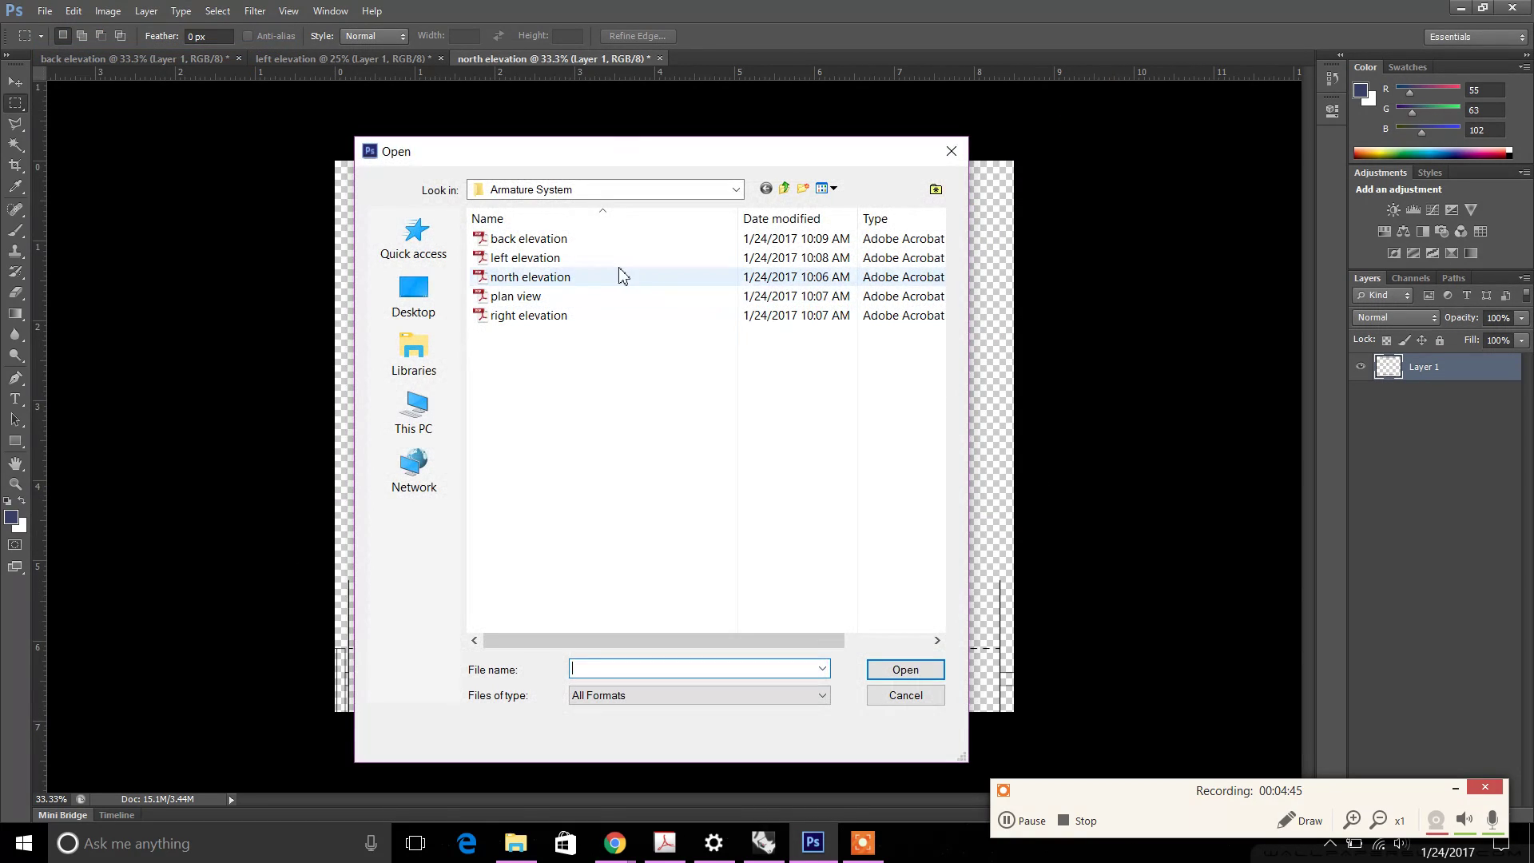
pyautogui.doubleClick(607, 295)
pyautogui.click(951, 473)
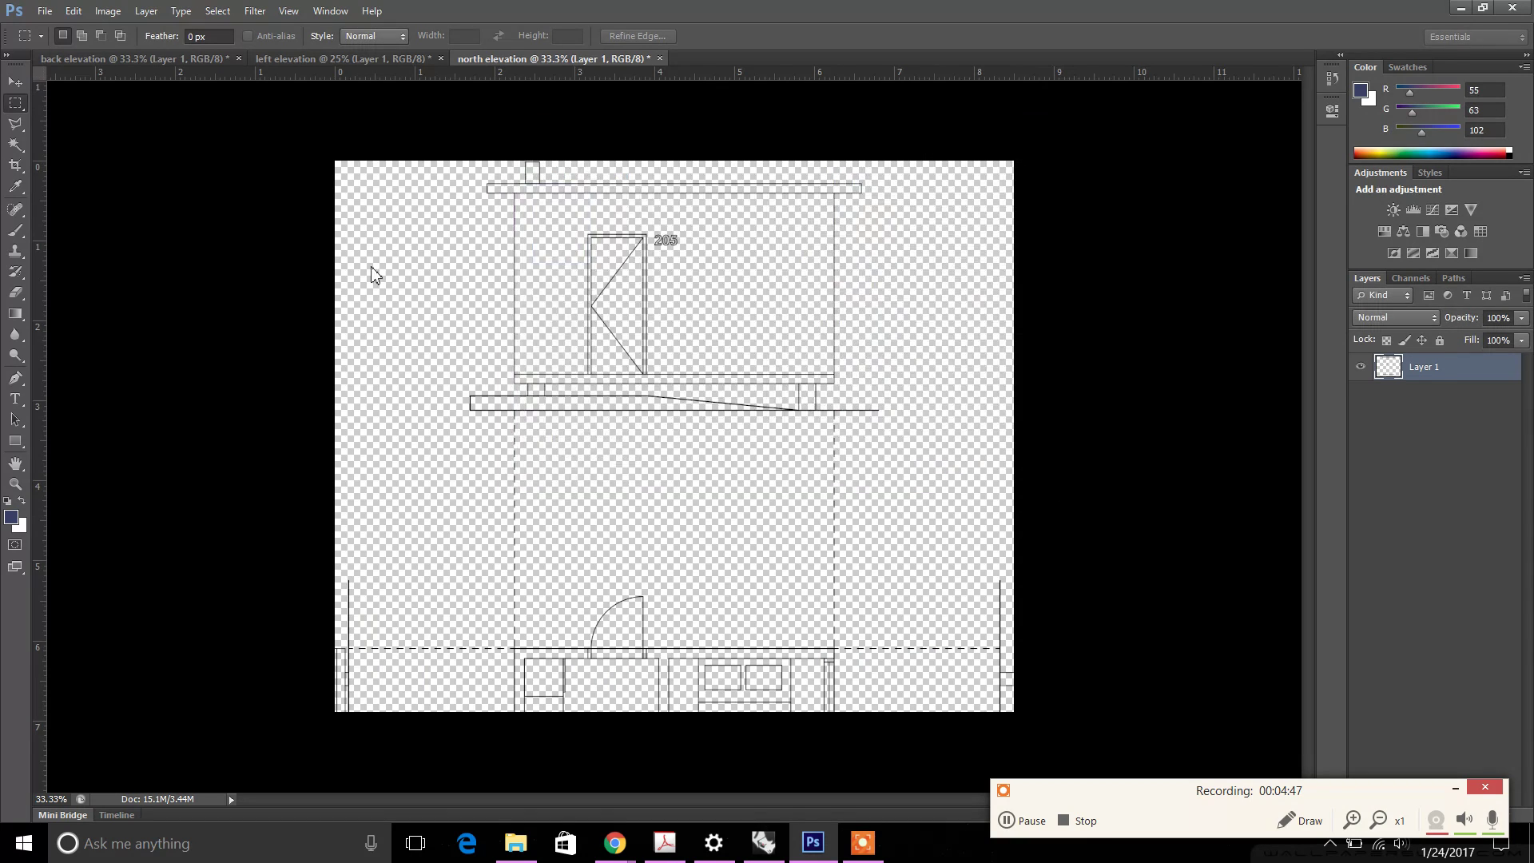
pyautogui.click(44, 11)
pyautogui.click(68, 53)
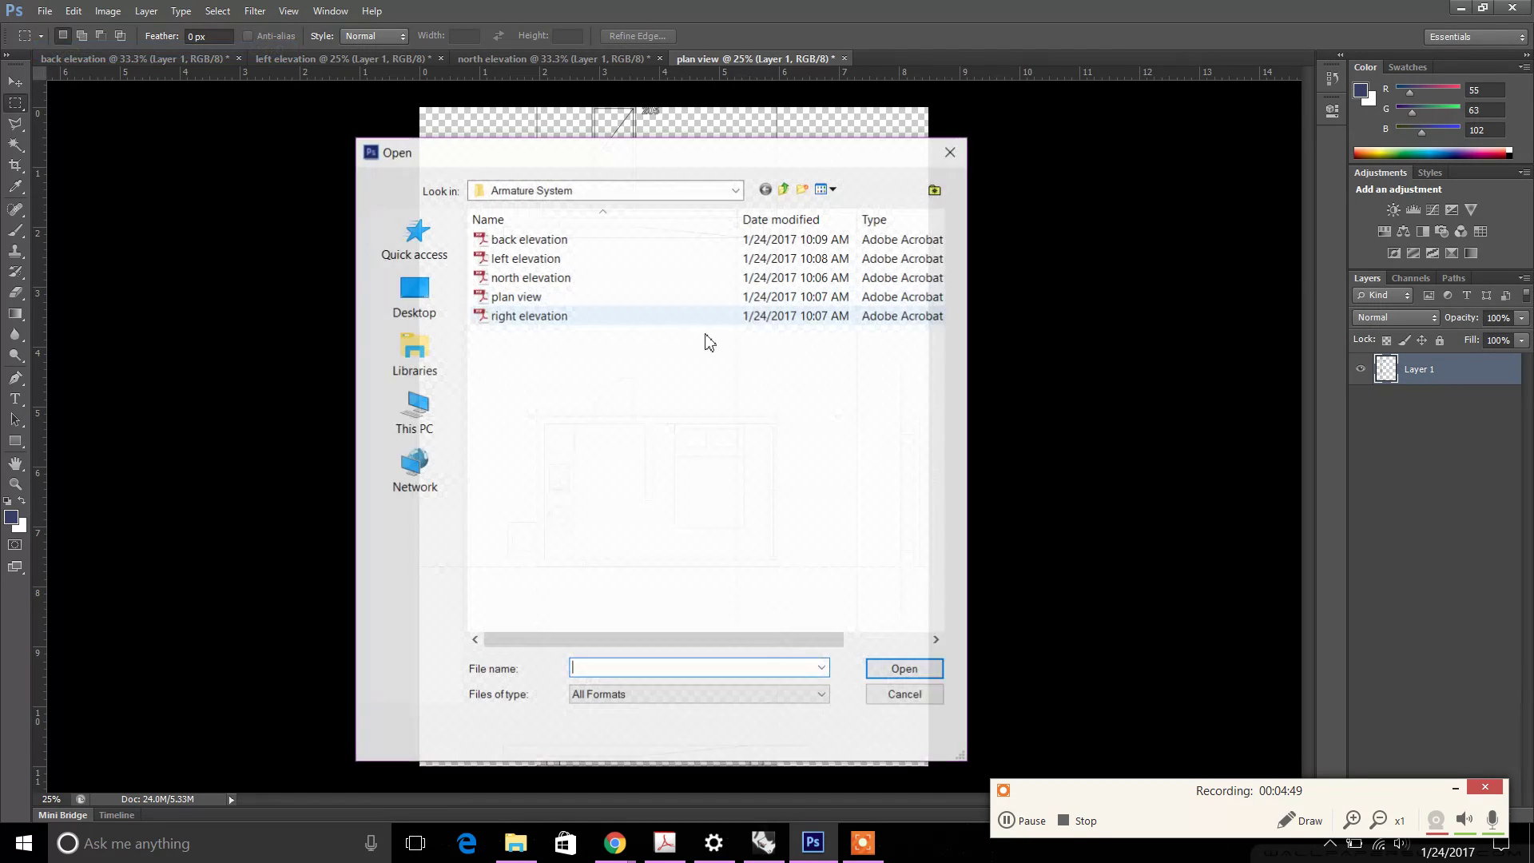
pyautogui.doubleClick(563, 319)
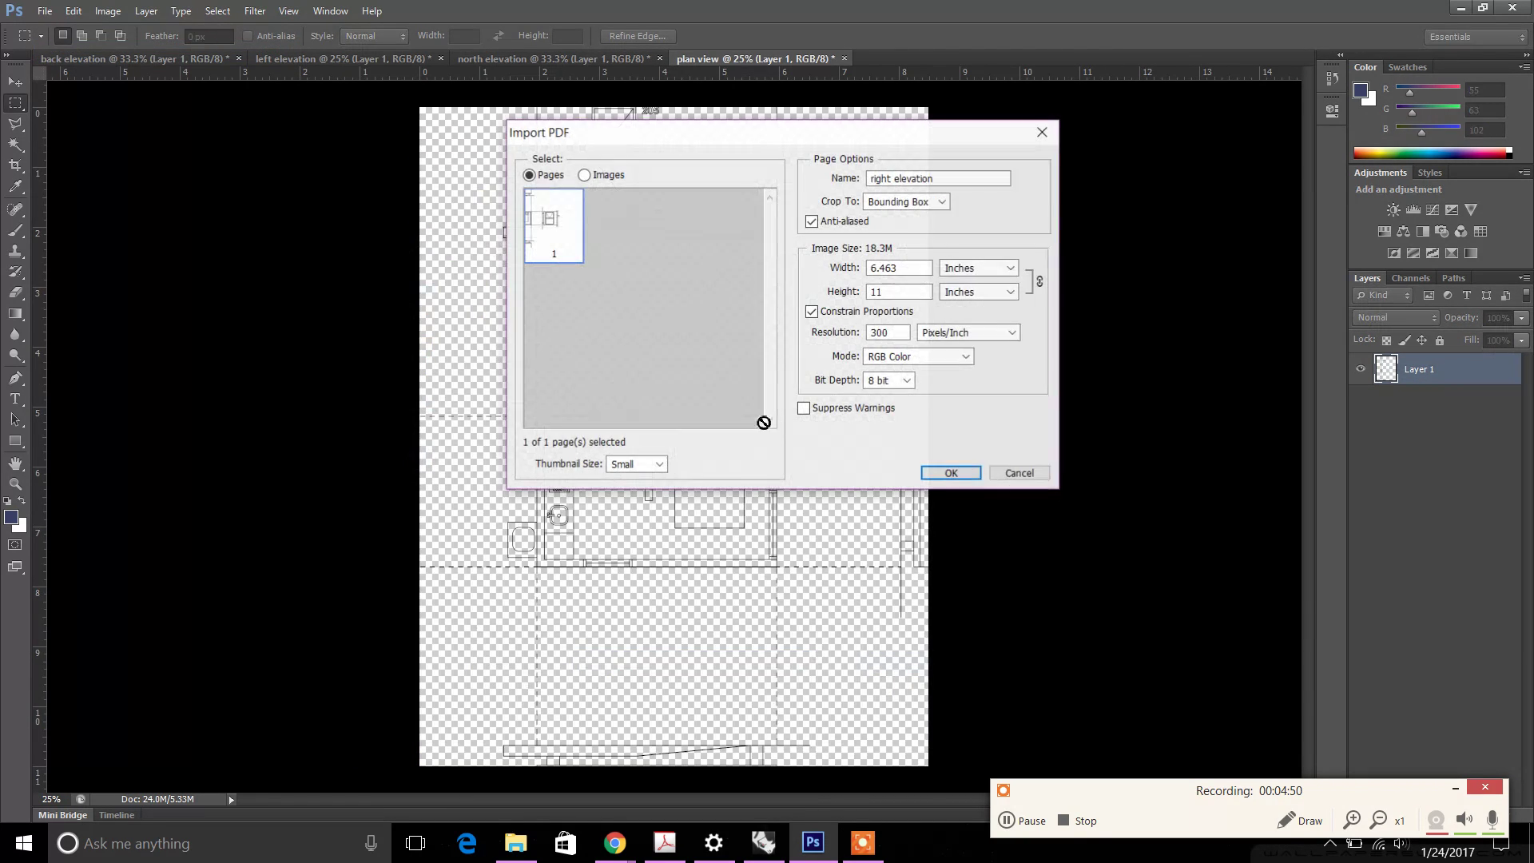
pyautogui.click(951, 473)
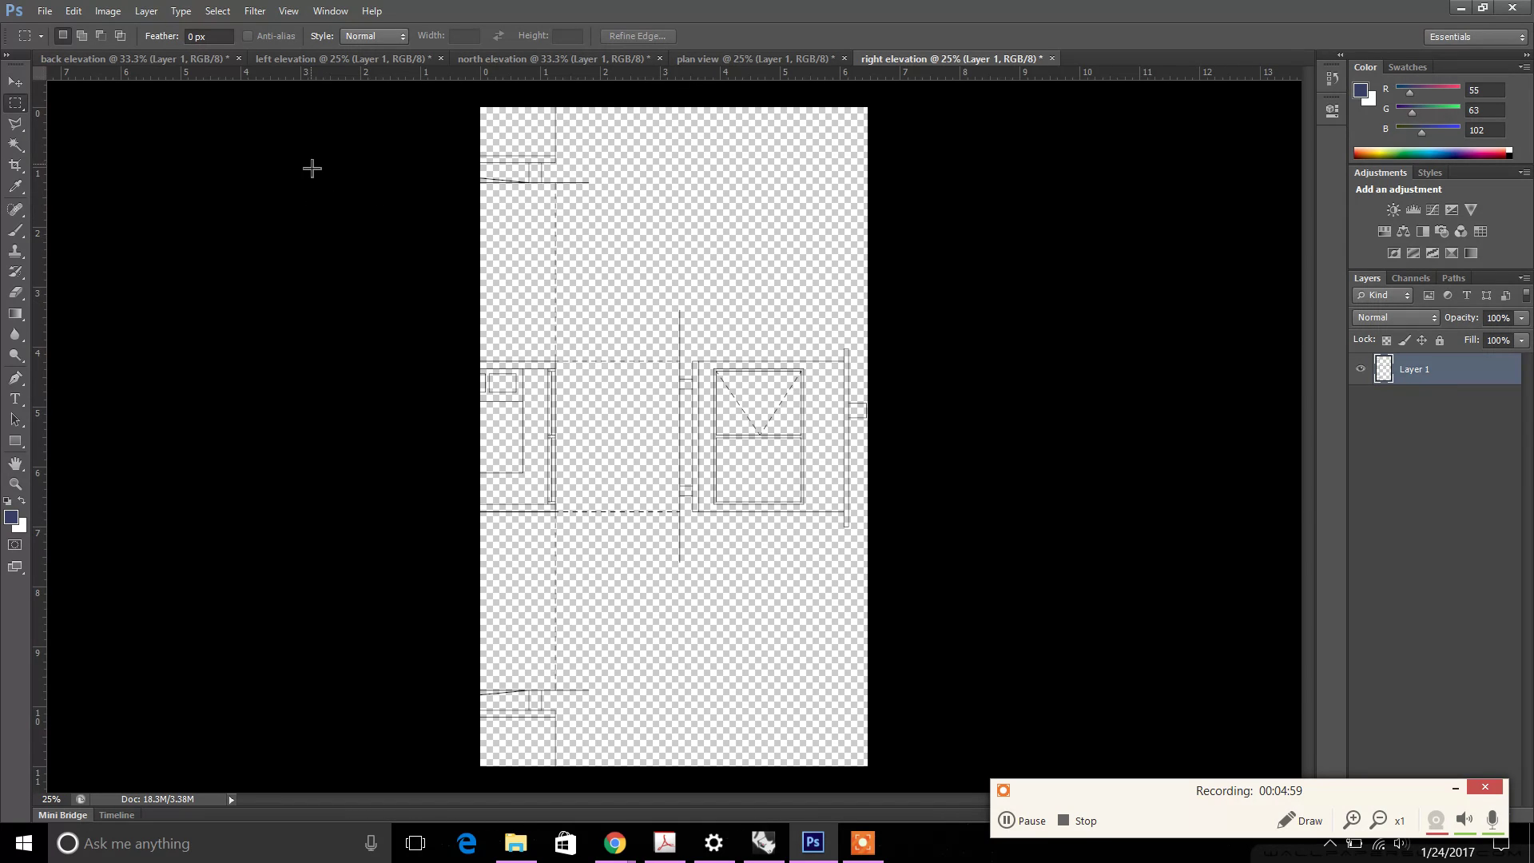
# Step: Create a new white document 8 inches wide and 8 inches high at 300 pixels/inch
pyautogui.click(44, 11)
pyautogui.click(50, 28)
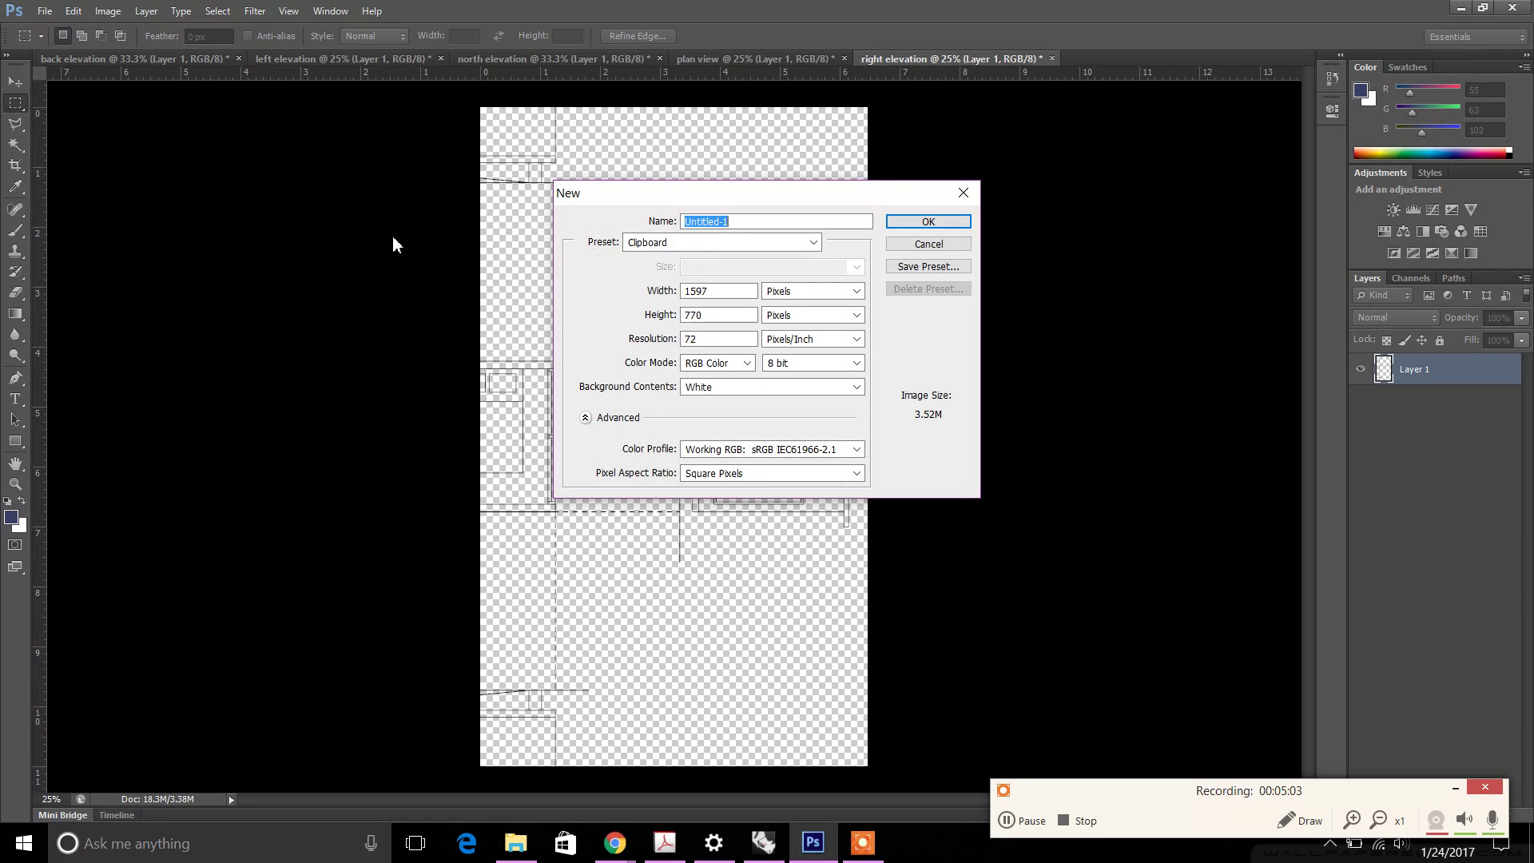
pyautogui.click(815, 291)
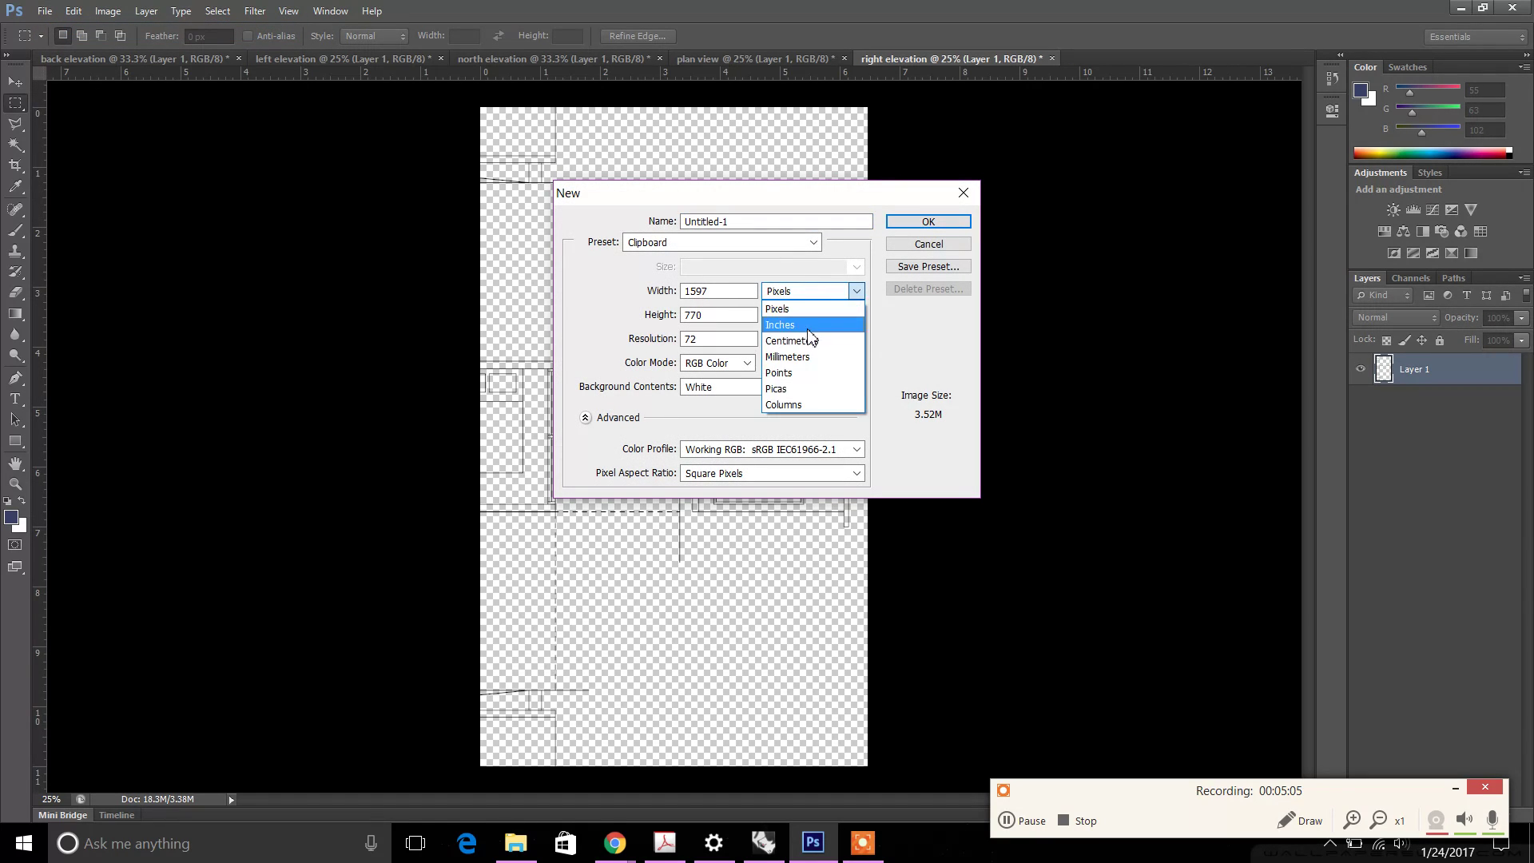
pyautogui.click(809, 328)
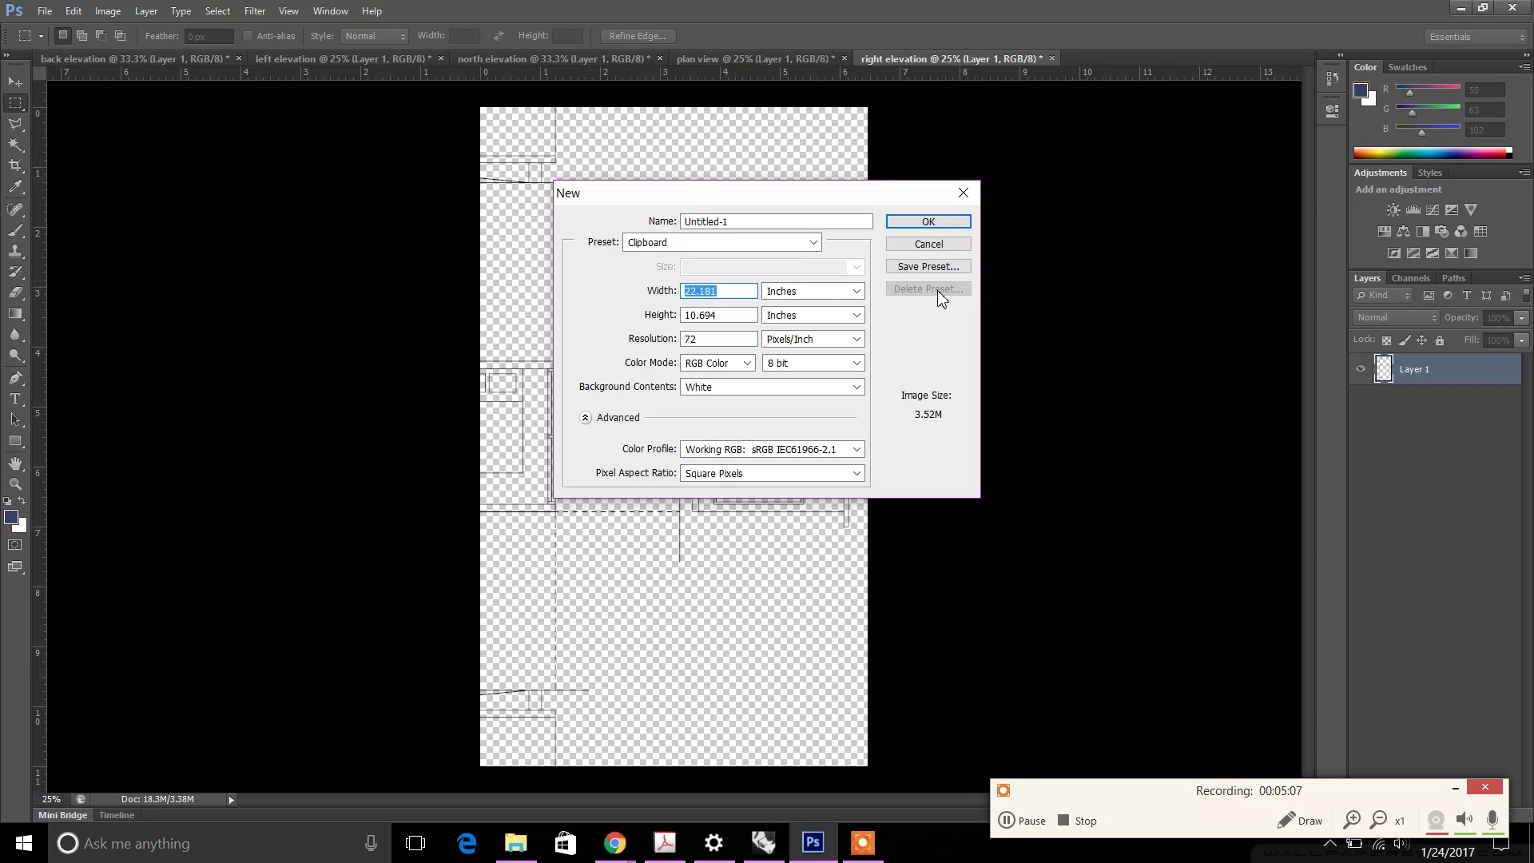
pyautogui.write('8')
pyautogui.moveTo(751, 315); pyautogui.dragTo(633, 321)
pyautogui.write('8')
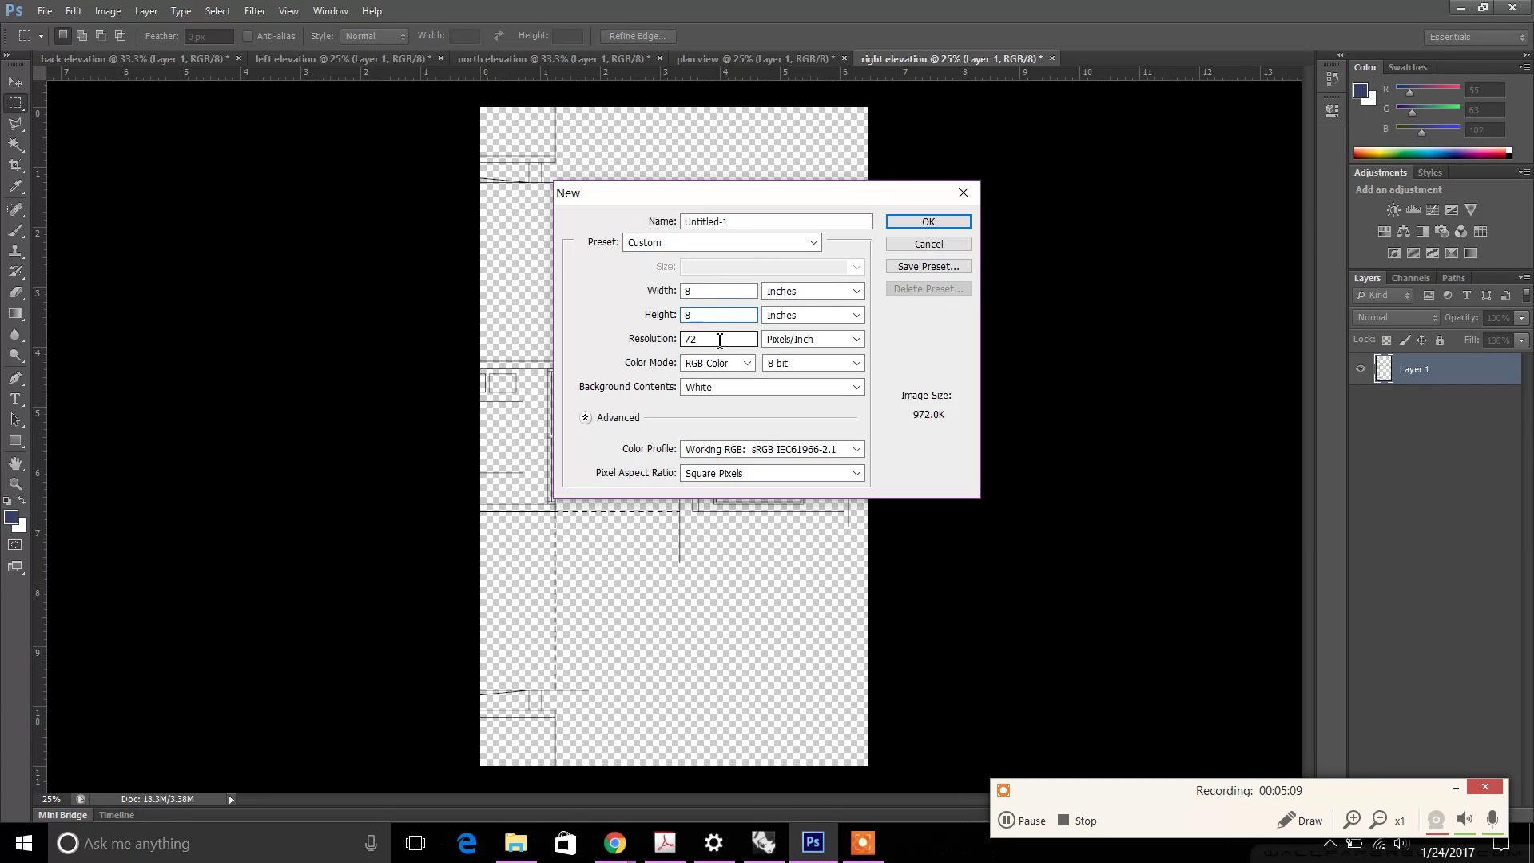
pyautogui.moveTo(719, 340); pyautogui.dragTo(609, 345)
pyautogui.write('300')
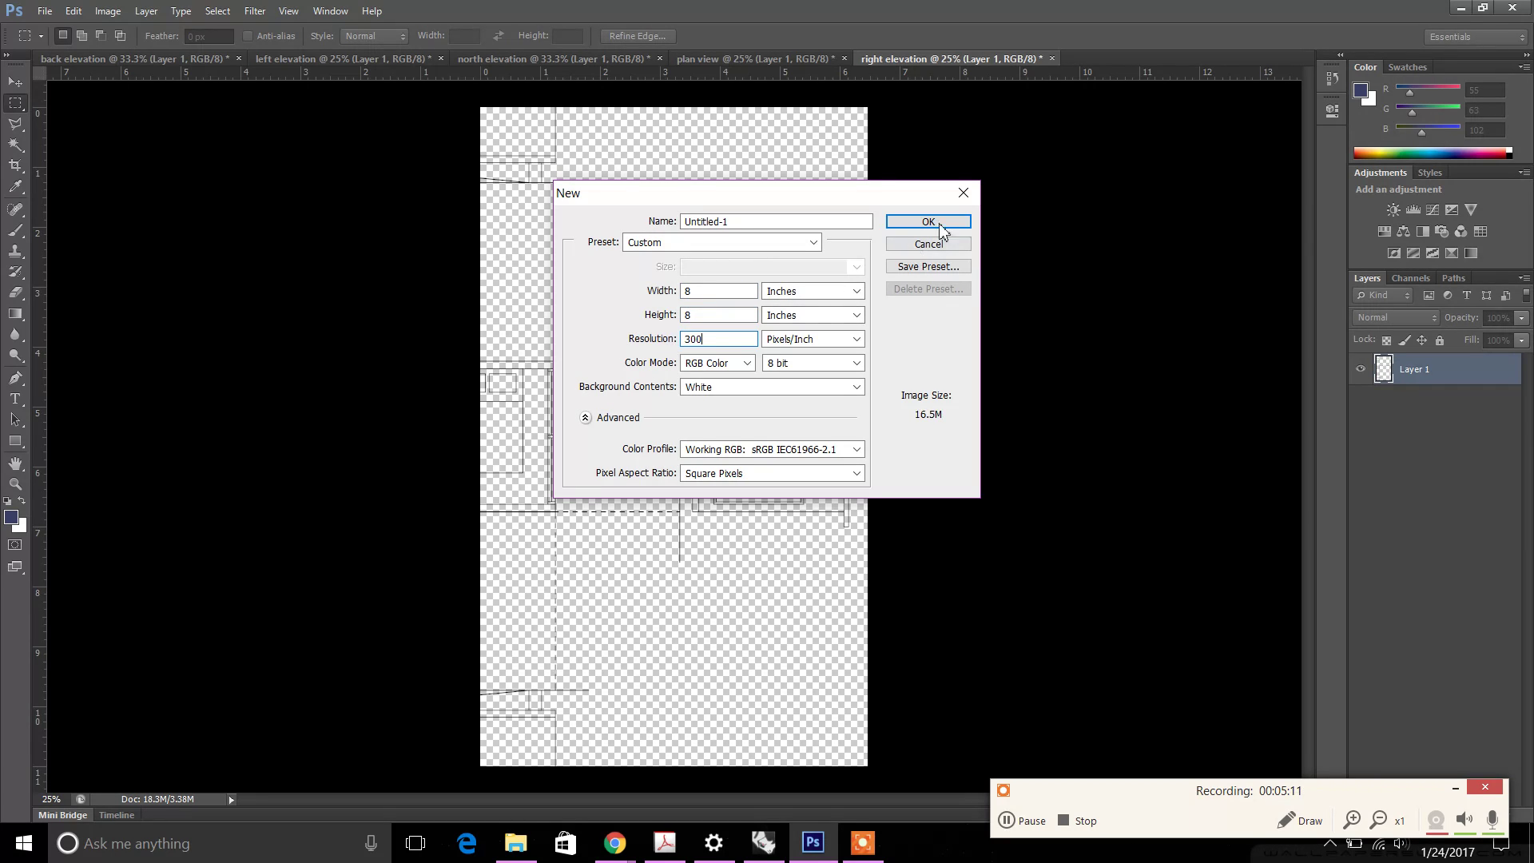
pyautogui.click(943, 224)
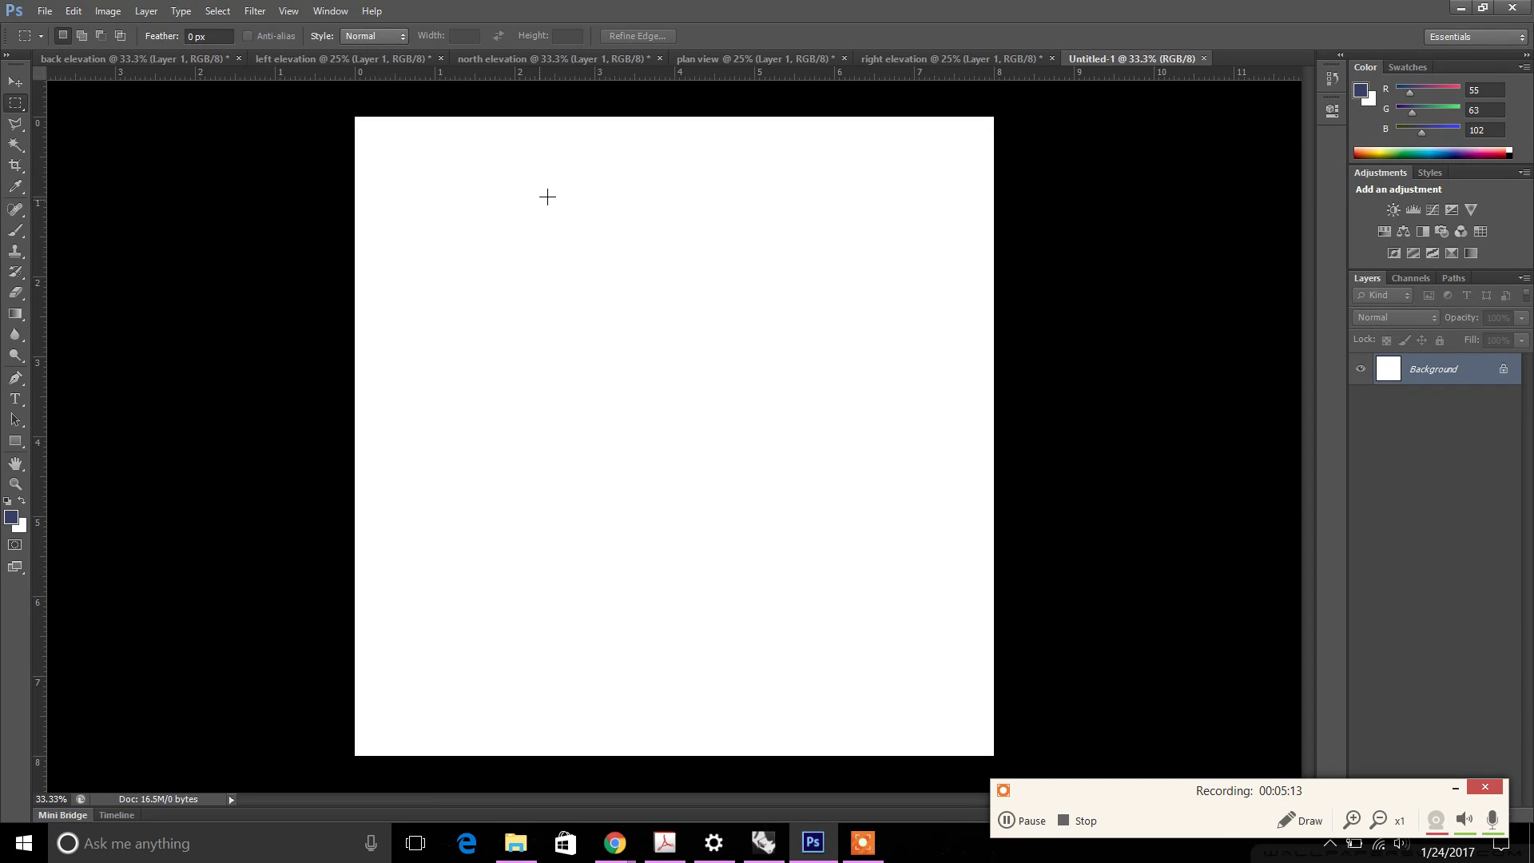
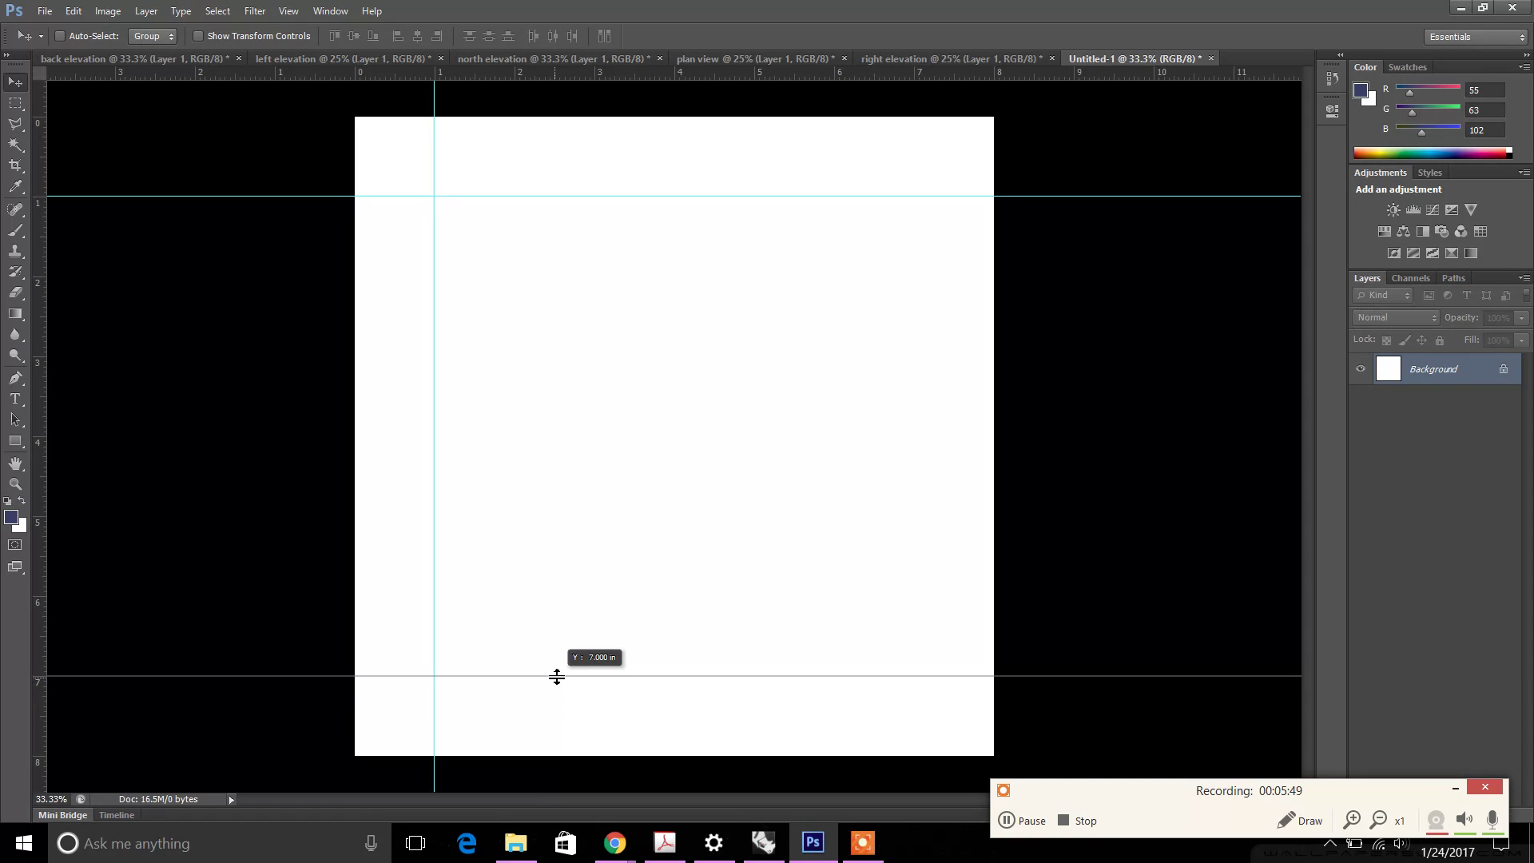
# Step: Place a vertical guide at 7 inches on the blank 8-inch page
pyautogui.moveTo(38, 505); pyautogui.dragTo(913, 572)
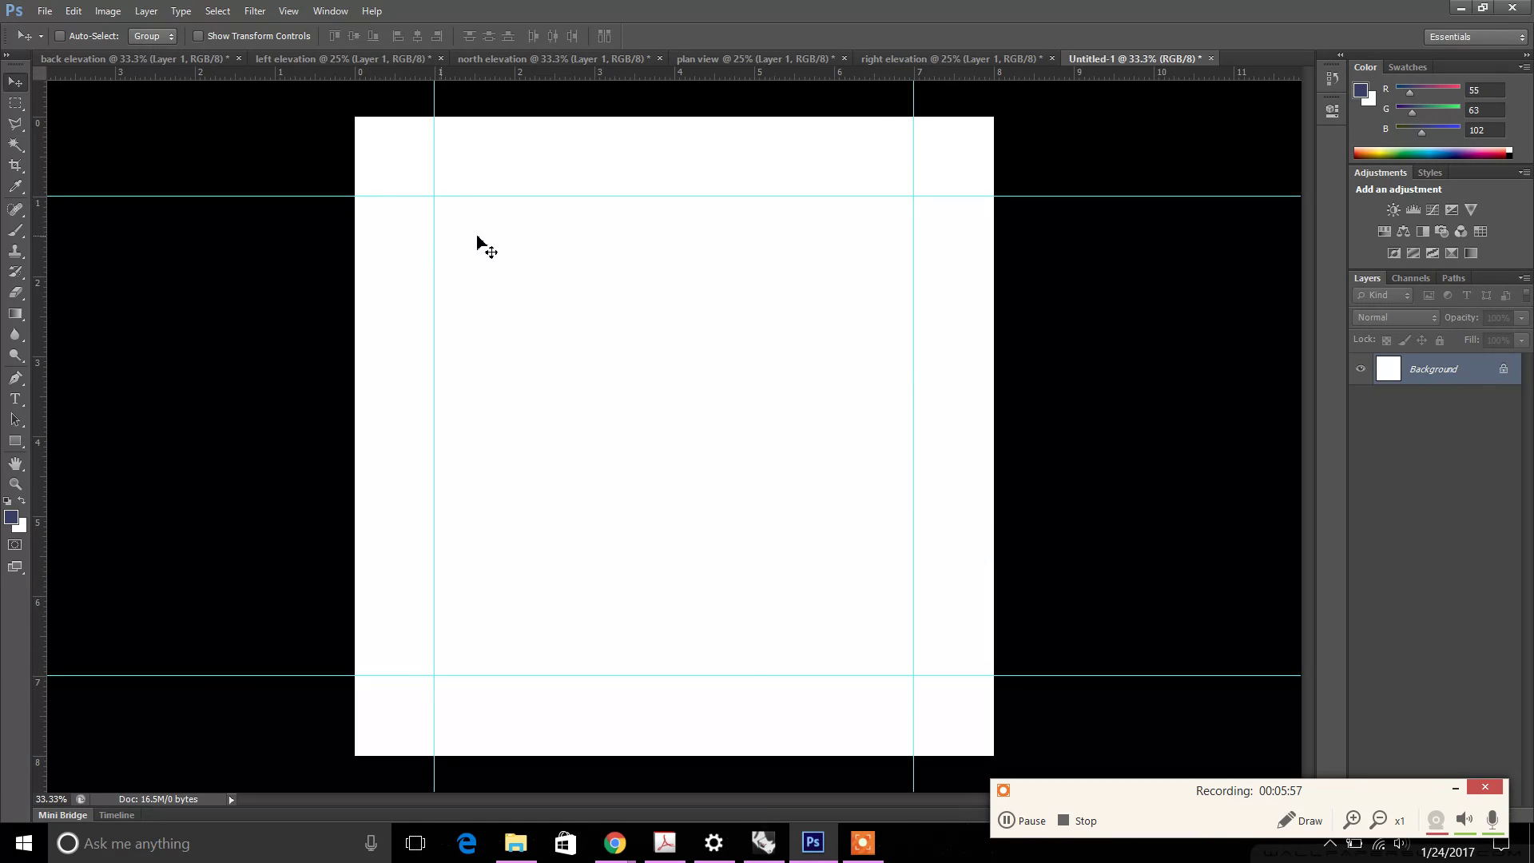
# Step: Select the floor plan with its surrounding dashed projection lines in the plan view document and copy it
pyautogui.click(732, 56)
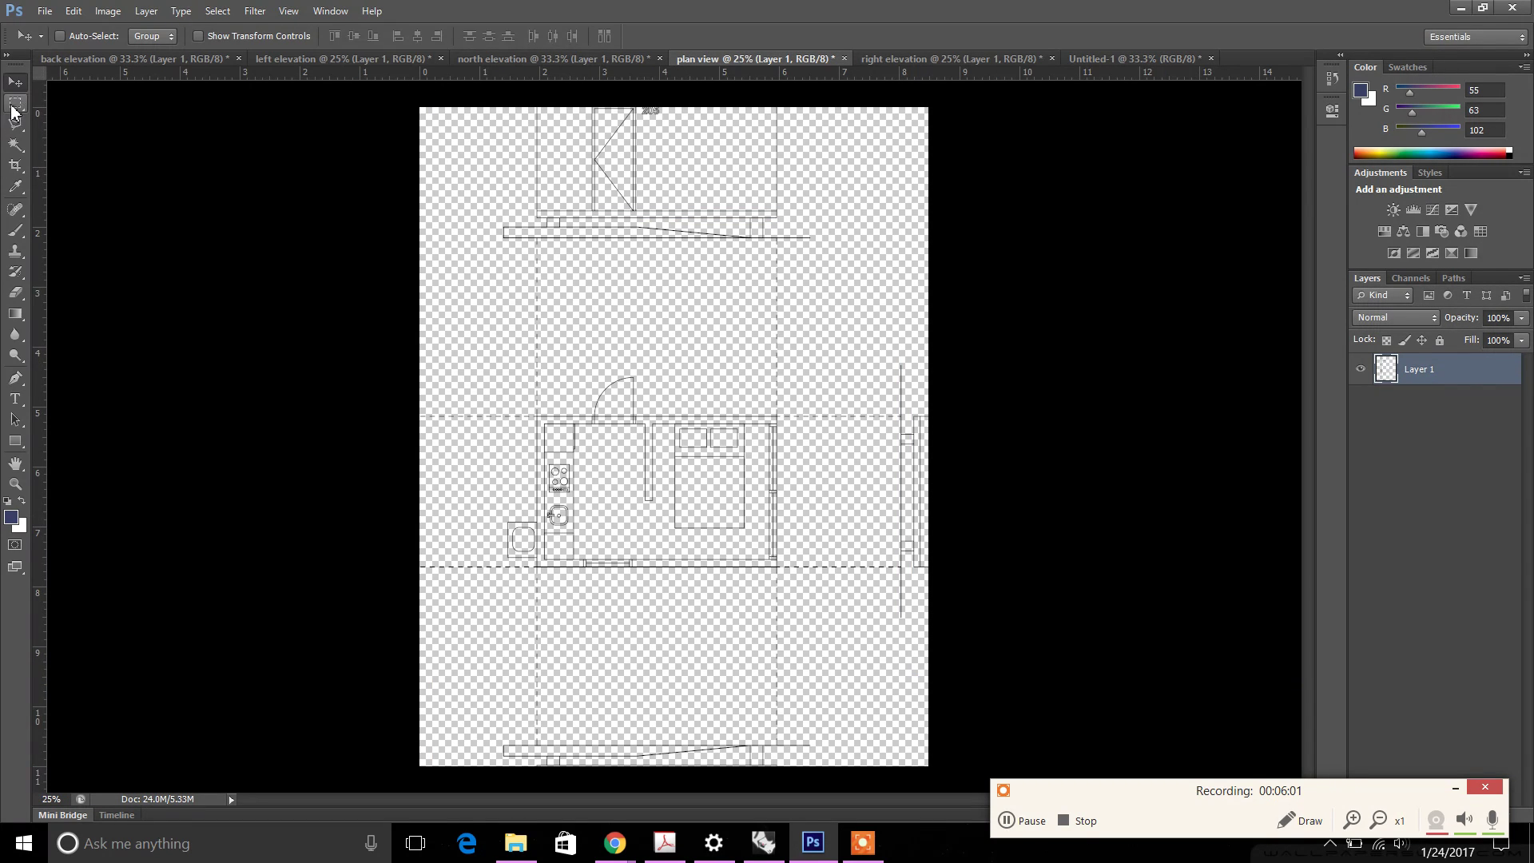
pyautogui.click(15, 103)
pyautogui.moveTo(427, 332); pyautogui.dragTo(881, 697)
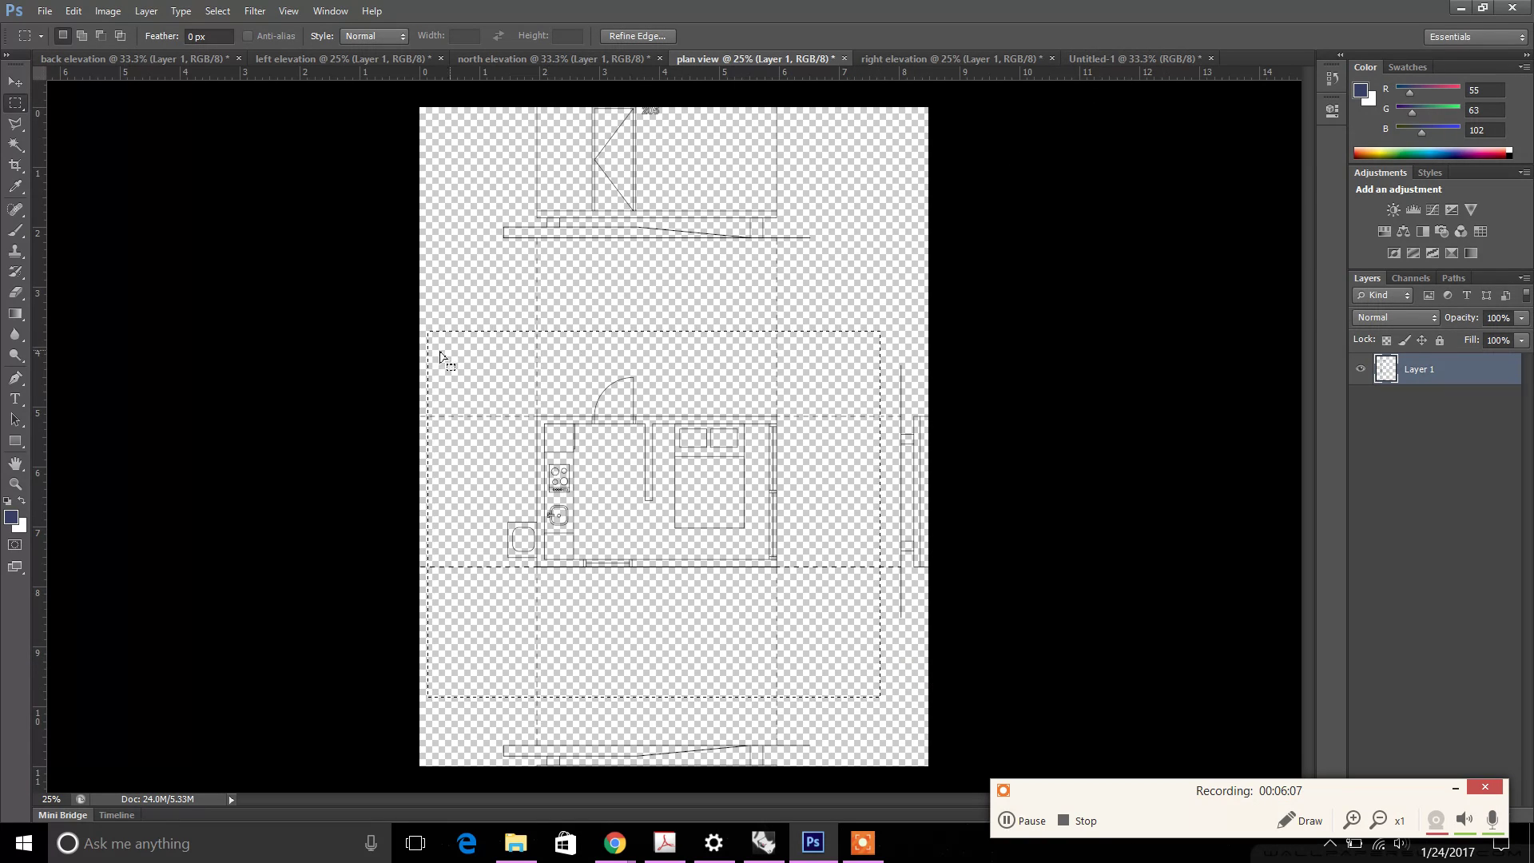
pyautogui.moveTo(432, 322); pyautogui.dragTo(875, 706)
pyautogui.click(73, 11)
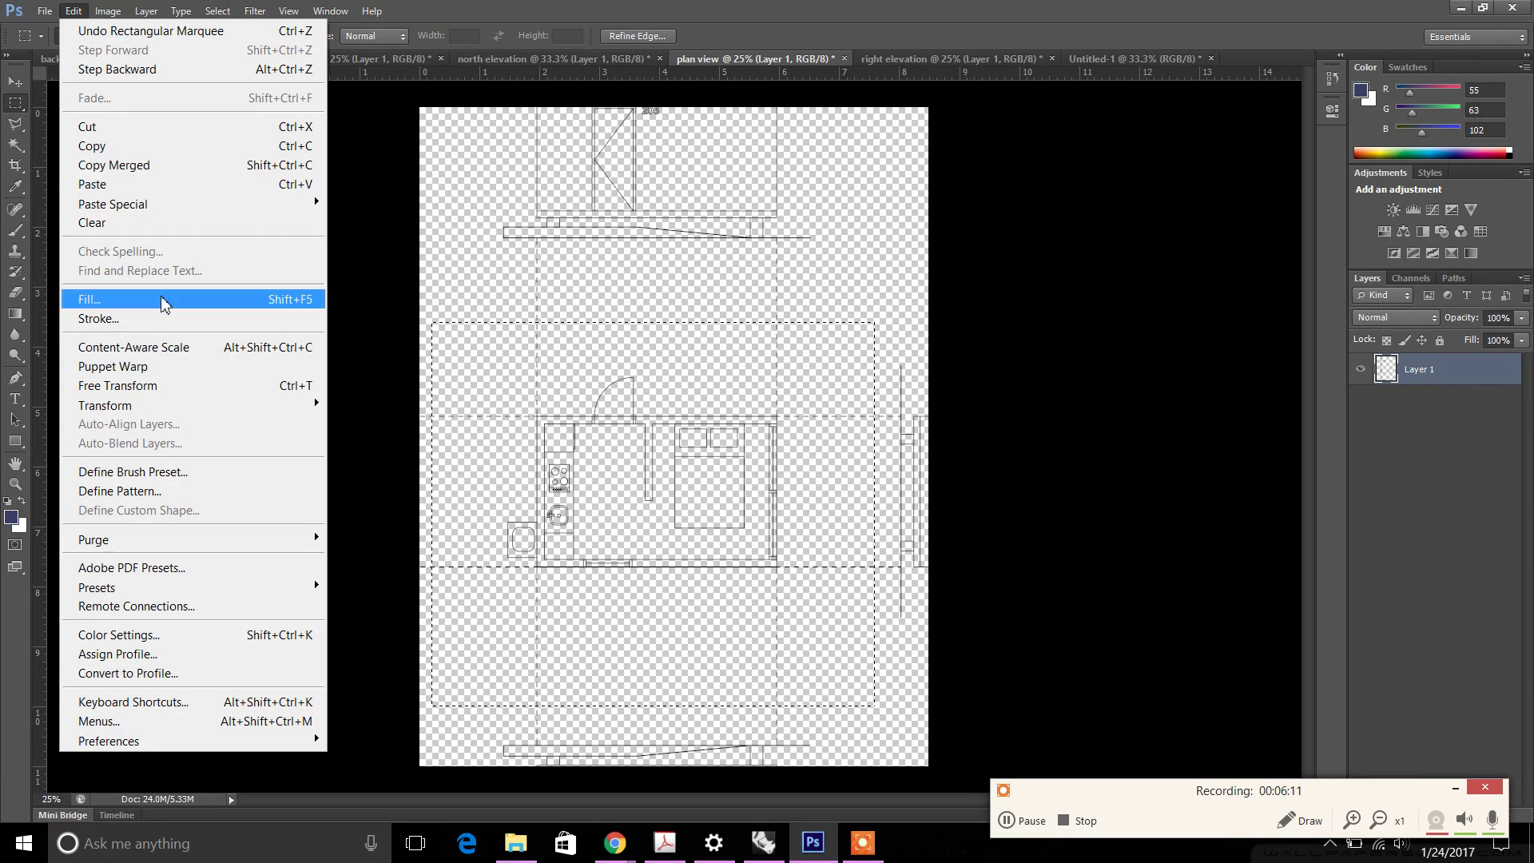
pyautogui.click(130, 145)
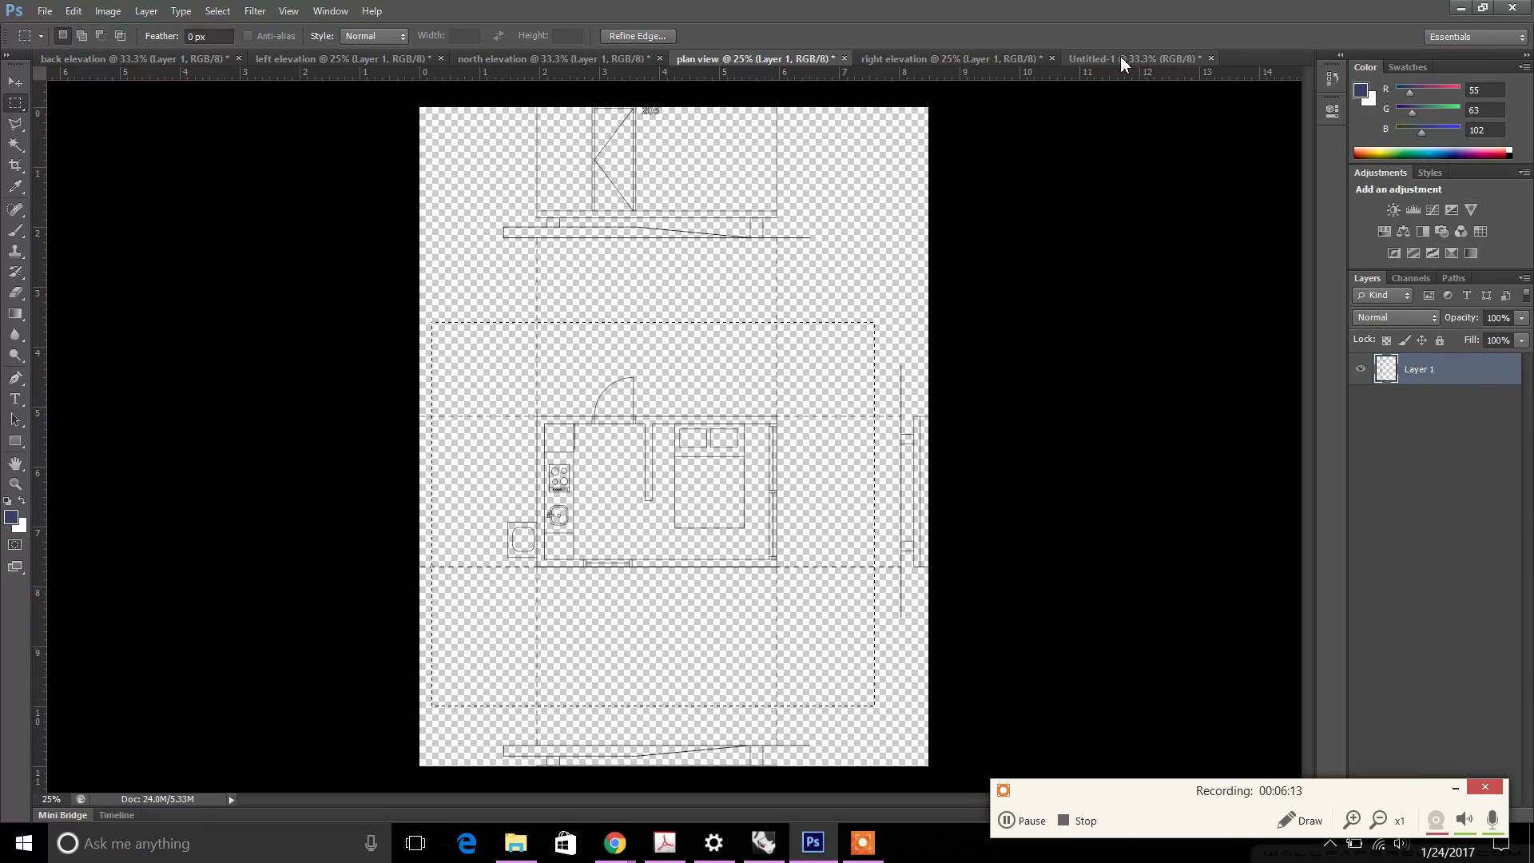
# Step: Paste the floor plan onto the 8-inch page and shift it so the upper dashed line ends meet the 1-inch guide
pyautogui.click(1125, 59)
pyautogui.click(73, 12)
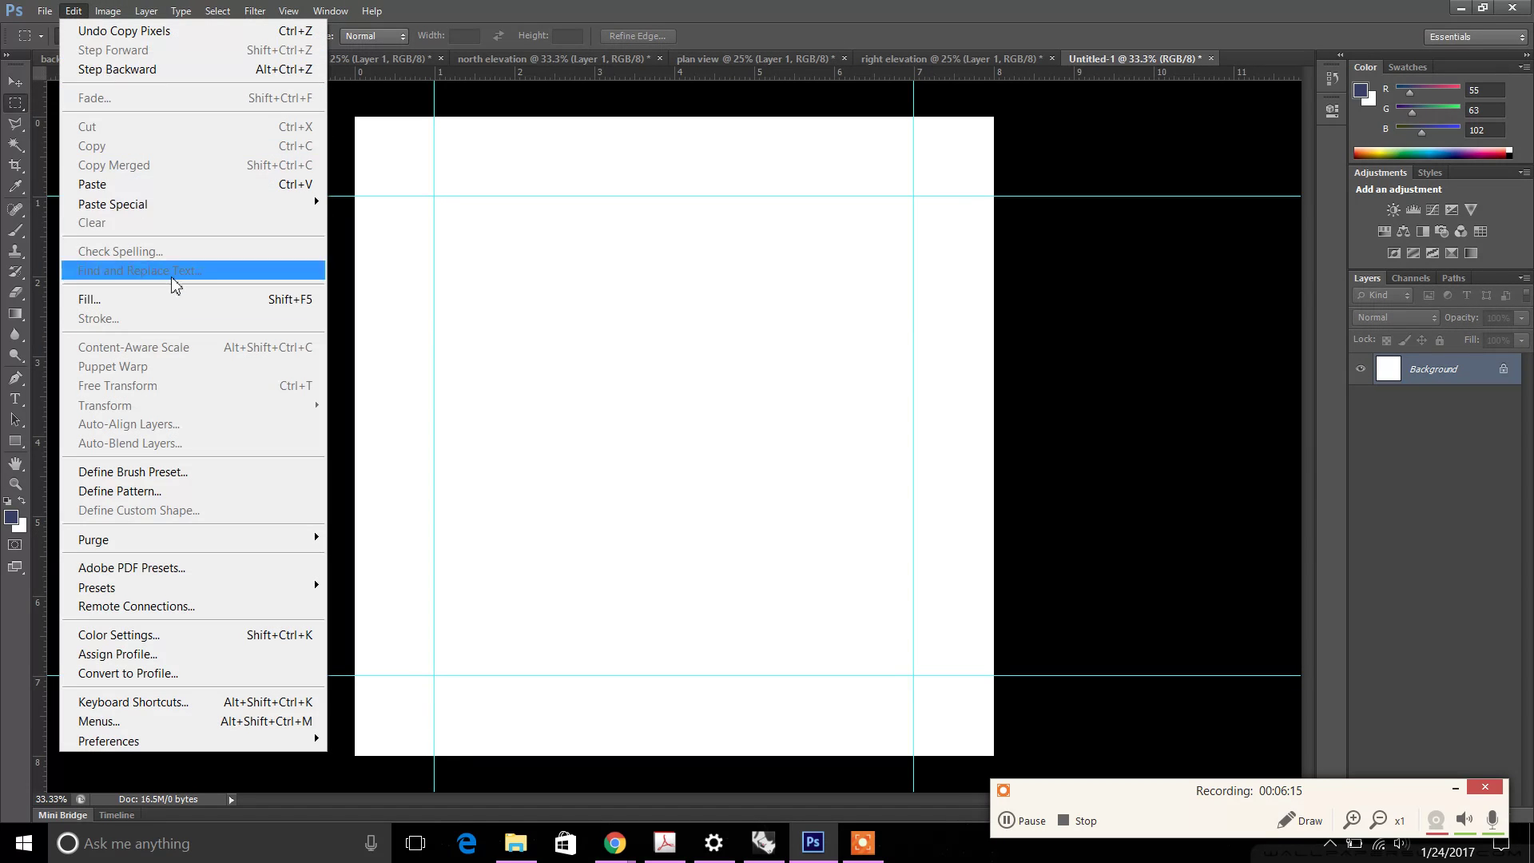
pyautogui.click(121, 188)
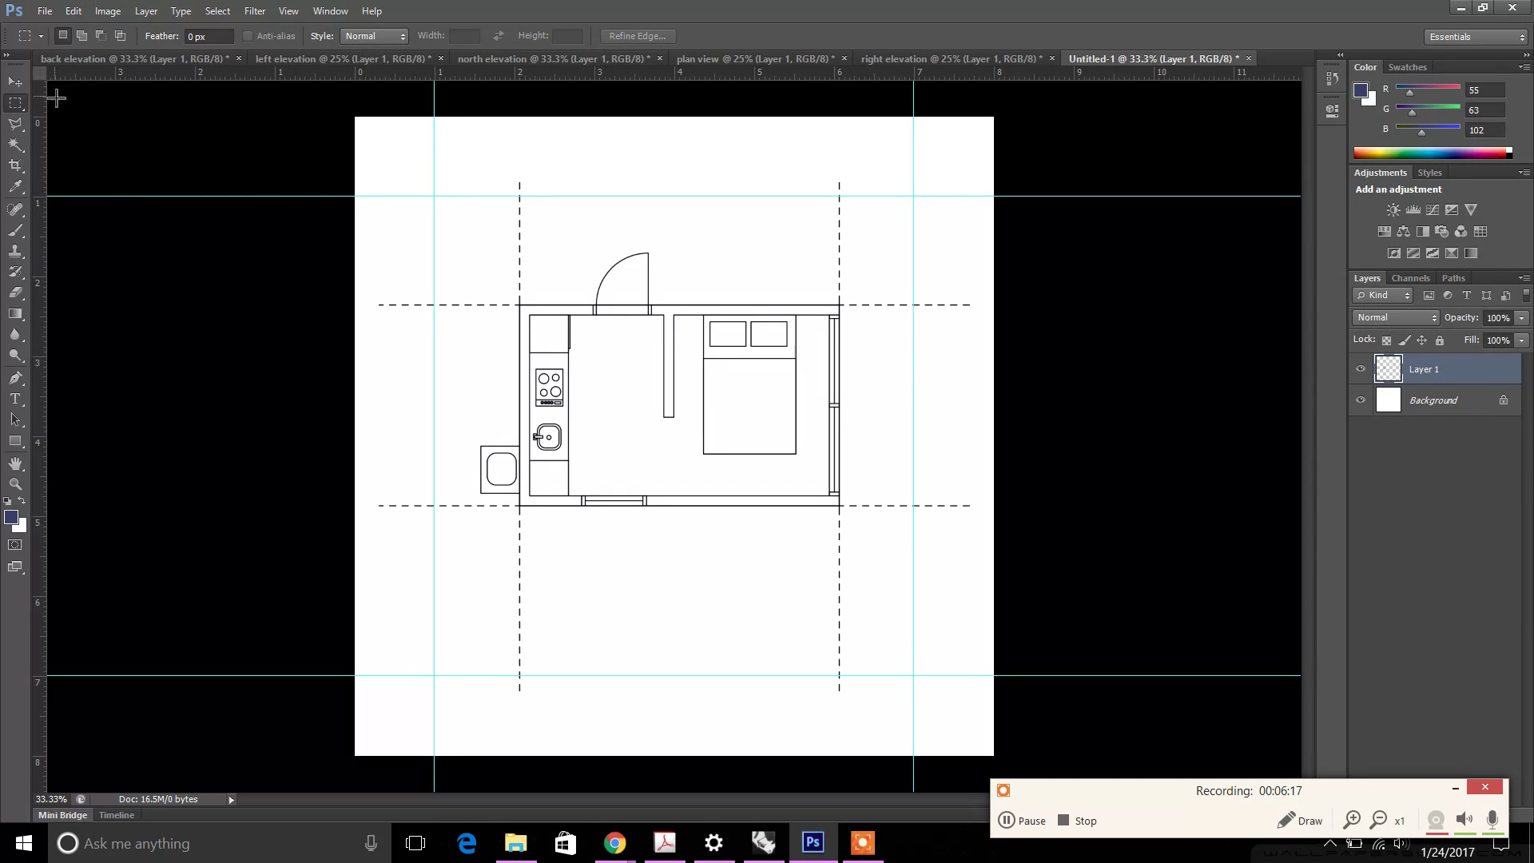
pyautogui.click(14, 81)
pyautogui.moveTo(701, 327)
pyautogui.mouseDown()
pyautogui.moveTo(692, 363)
pyautogui.moveTo(699, 336)
pyautogui.mouseUp()
# Step: Erase the parts of the plan's dashed lines that extend past the left, right and lower margin guides, then deselect
pyautogui.click(15, 103)
pyautogui.moveTo(354, 167); pyautogui.dragTo(436, 591)
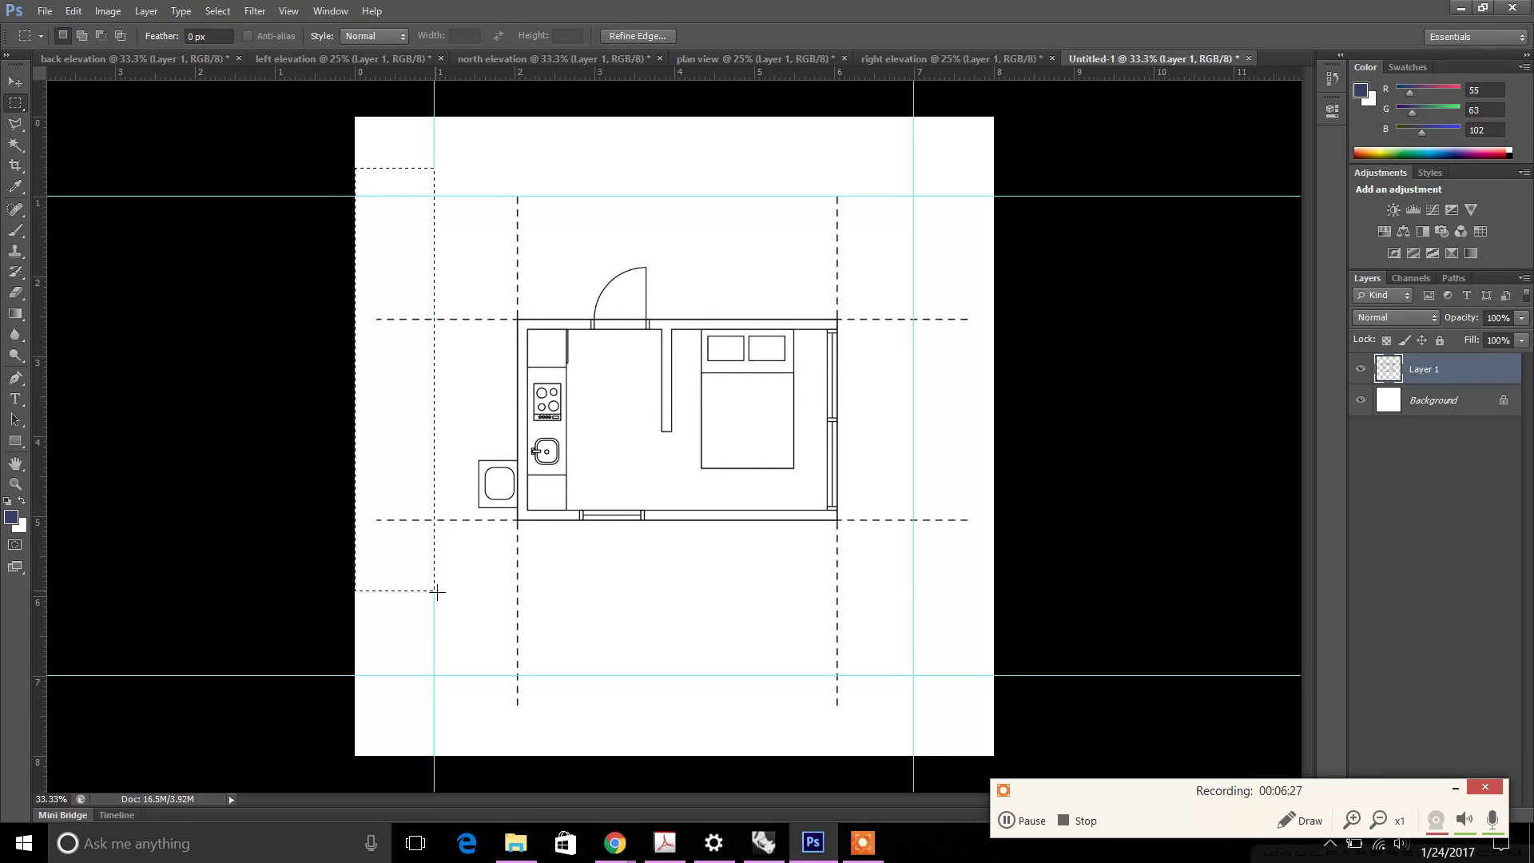
pyautogui.press('Delete')
pyautogui.moveTo(1002, 630)
pyautogui.mouseDown()
pyautogui.moveTo(924, 125)
pyautogui.moveTo(915, 160)
pyautogui.mouseUp()
pyautogui.press('Delete')
pyautogui.hotkey('ctrl', 'd')
pyautogui.moveTo(1082, 726)
pyautogui.mouseDown()
pyautogui.moveTo(455, 661)
pyautogui.moveTo(393, 675)
pyautogui.mouseUp()
pyautogui.press('Delete')
pyautogui.rightClick(876, 456)
pyautogui.click(917, 458)
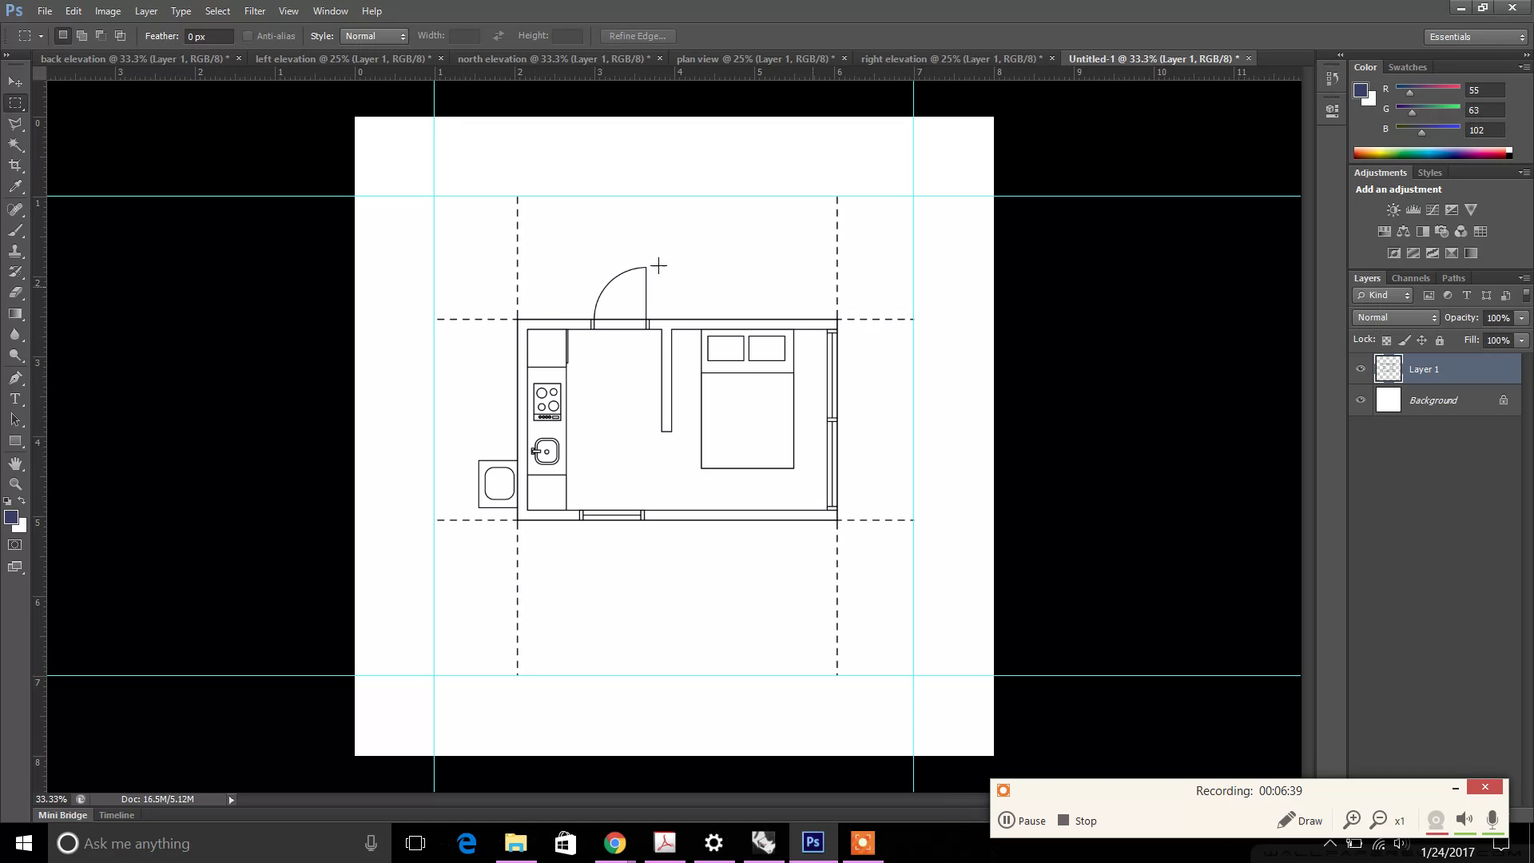
# Step: Add a three-line text block below the plan with the student's full name, "Design Comm 1" and "January 24 2017"
pyautogui.click(15, 398)
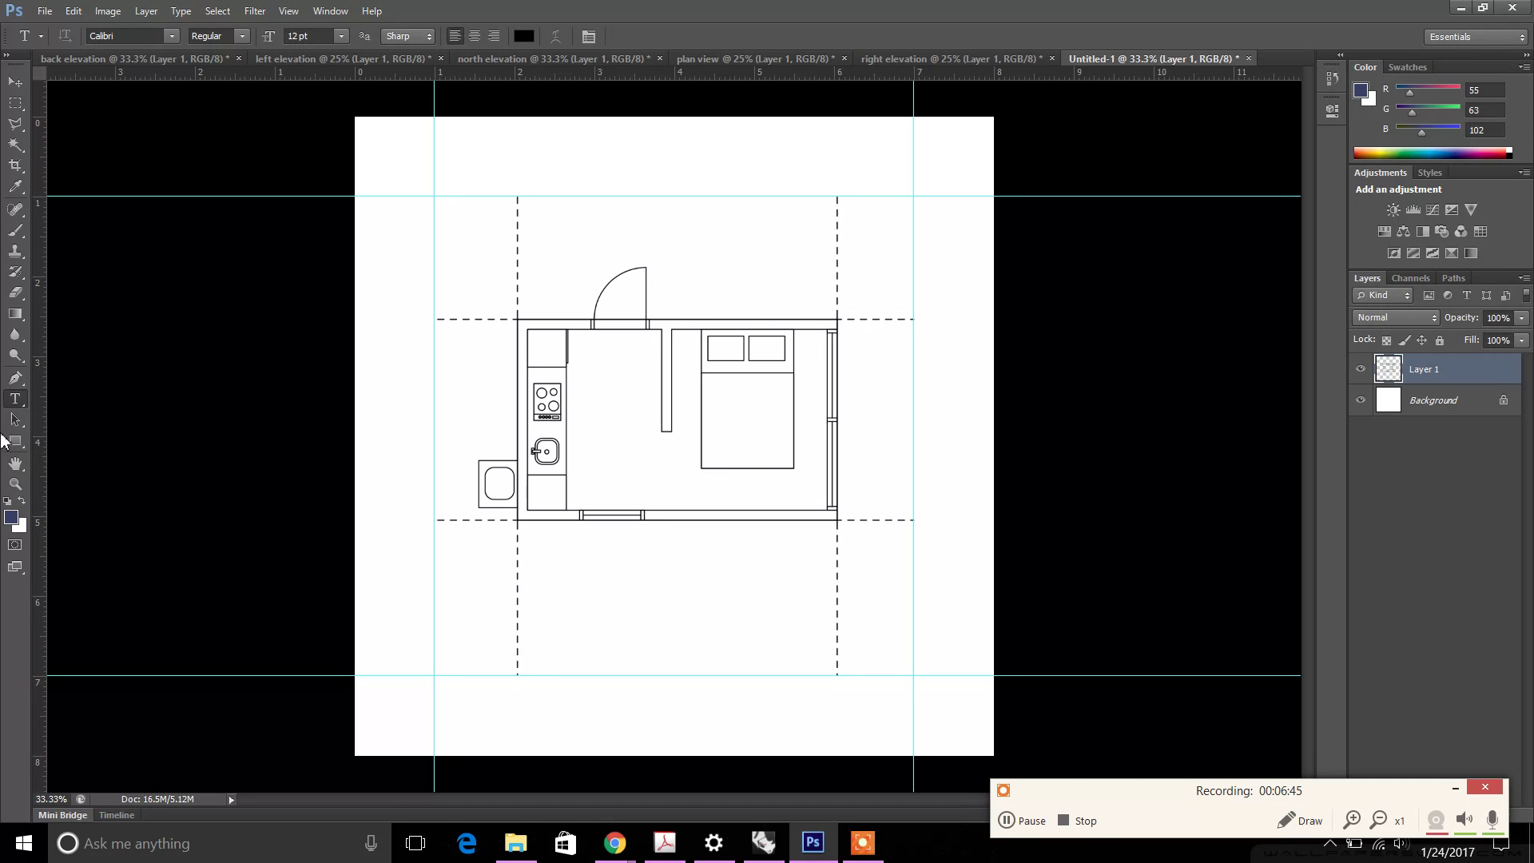
pyautogui.click(709, 631)
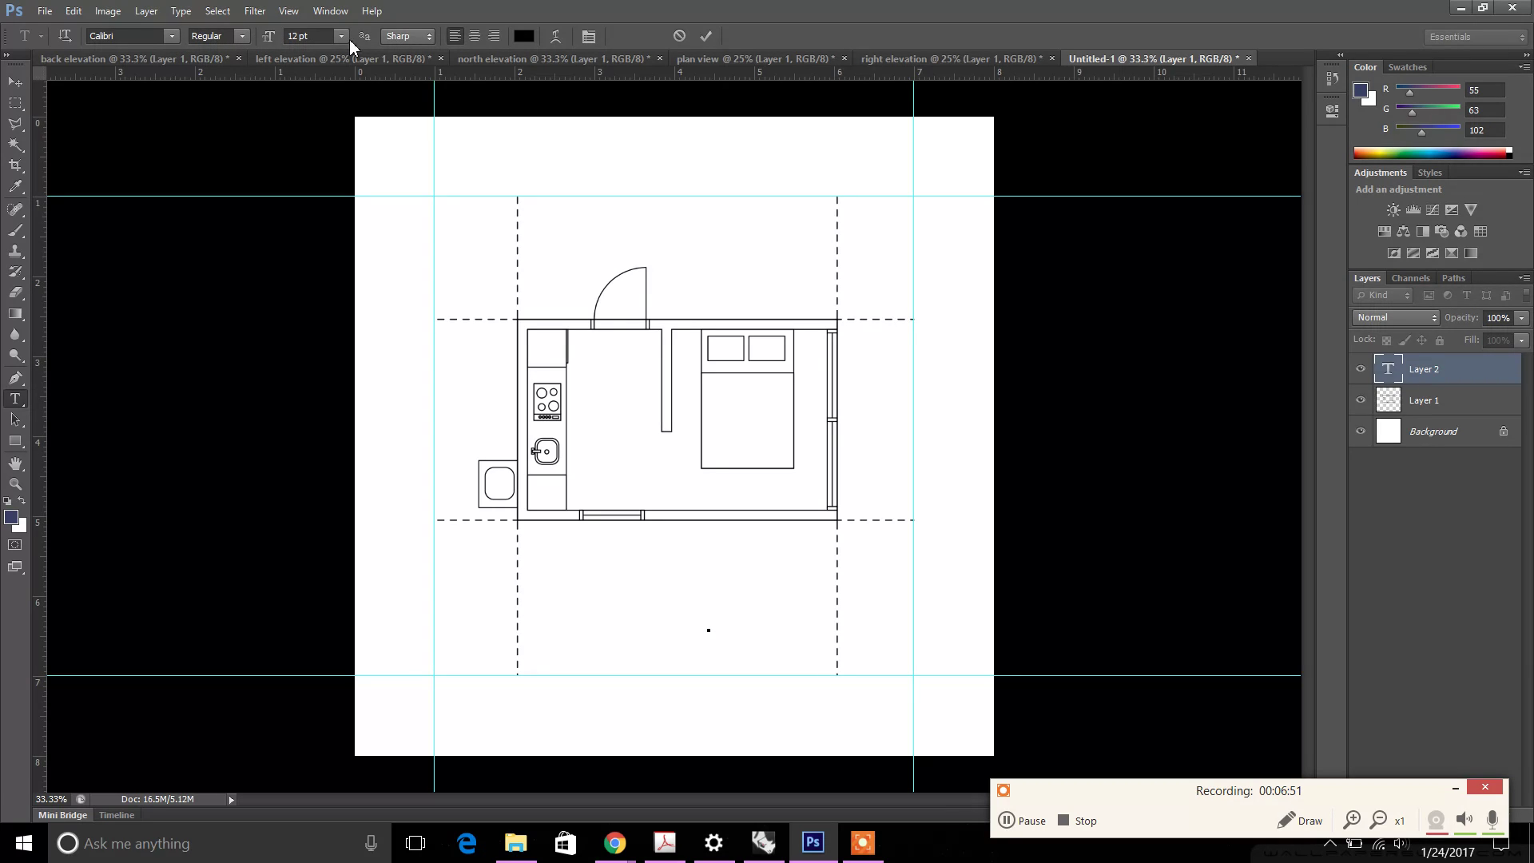
pyautogui.write('John Doe')
pyautogui.press('Return')
pyautogui.write('Design Comm 1 ')
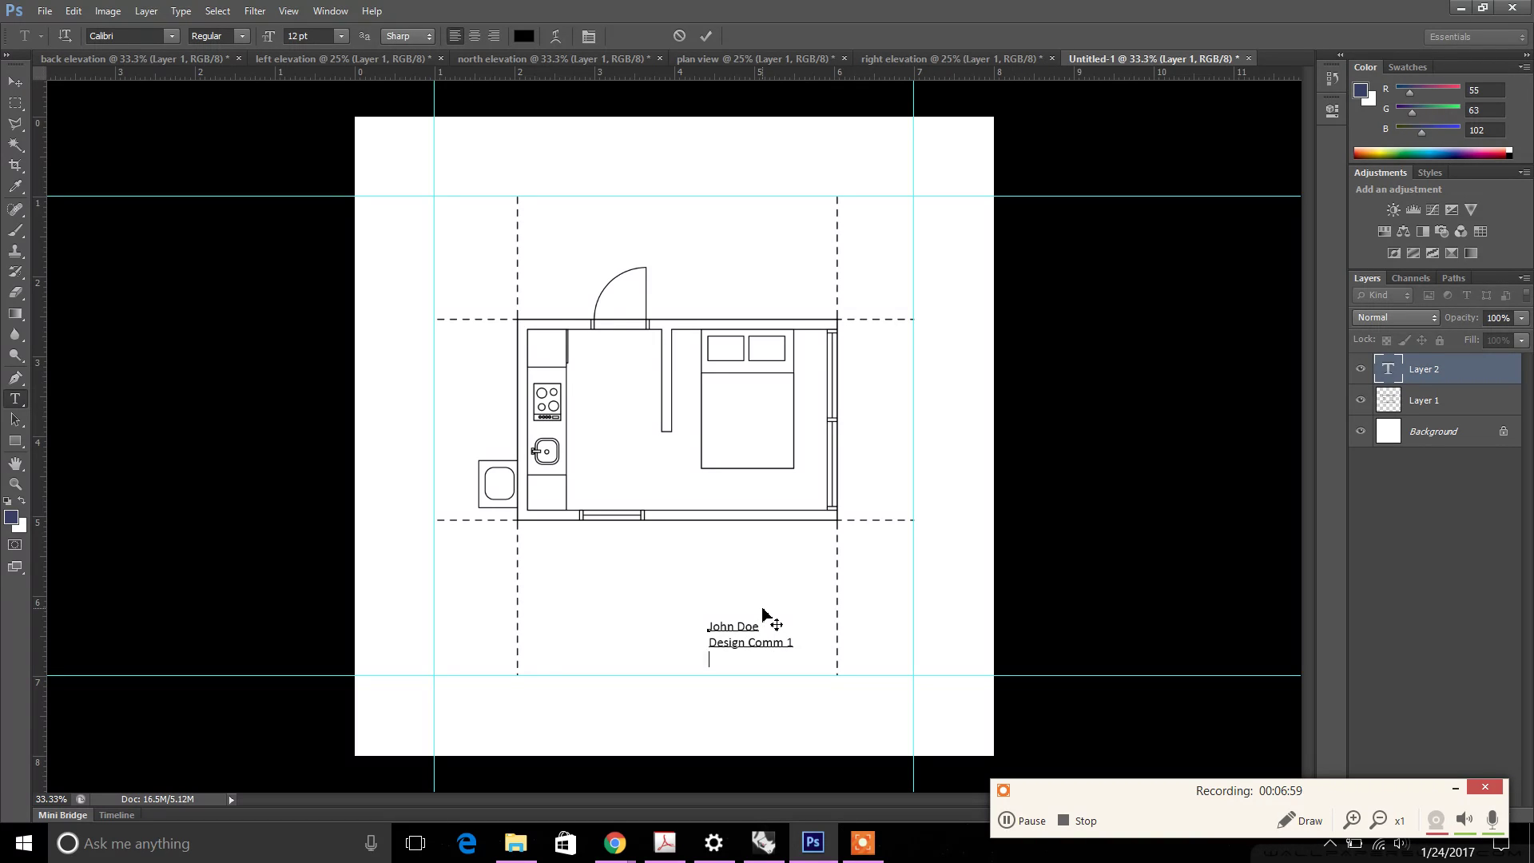
pyautogui.write('January 24 2017')
# Step: Right-align the three-line text block and move it into the lower-right corner of the margin guides
pyautogui.moveTo(790, 659); pyautogui.dragTo(640, 621)
pyautogui.click(492, 36)
pyautogui.hotkey('ctrl', 'Return')
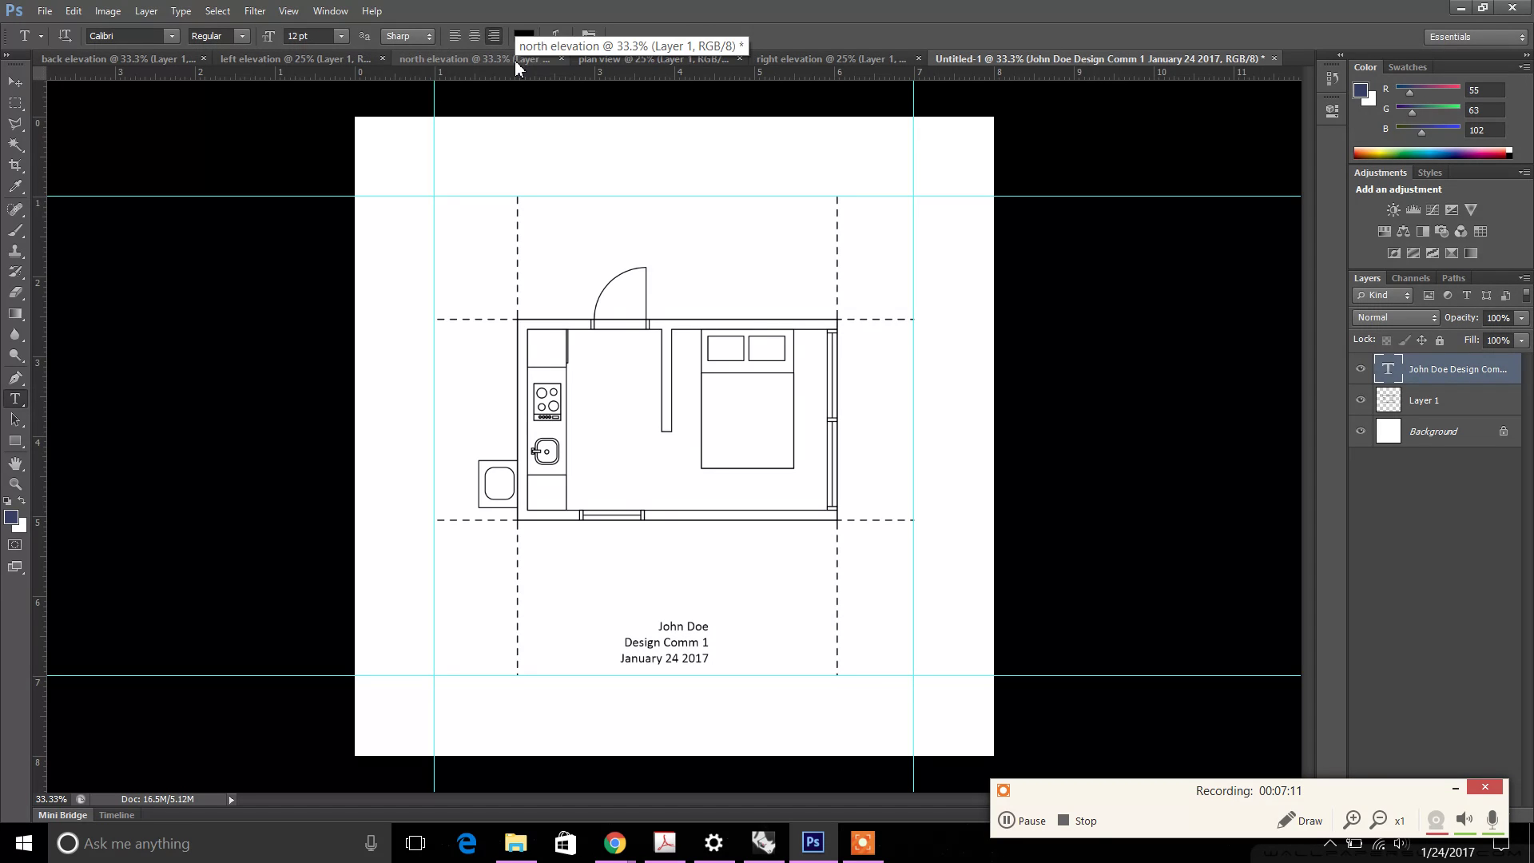
pyautogui.click(15, 81)
pyautogui.moveTo(850, 521); pyautogui.dragTo(1025, 534)
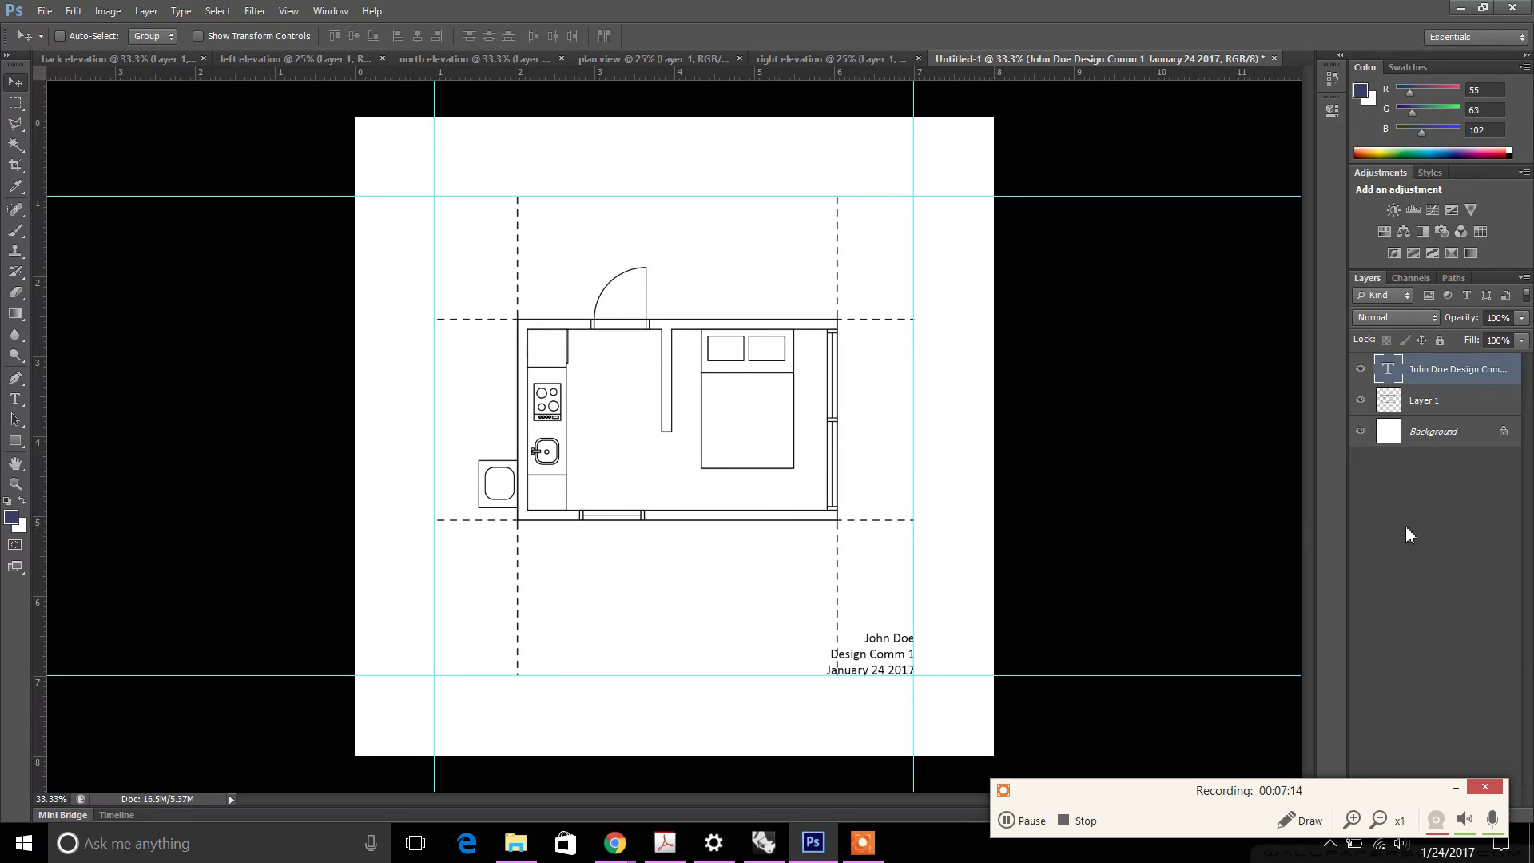
# Step: Delete the piece of dashed line on Layer 1 that runs behind the title text, then deselect
pyautogui.click(1422, 407)
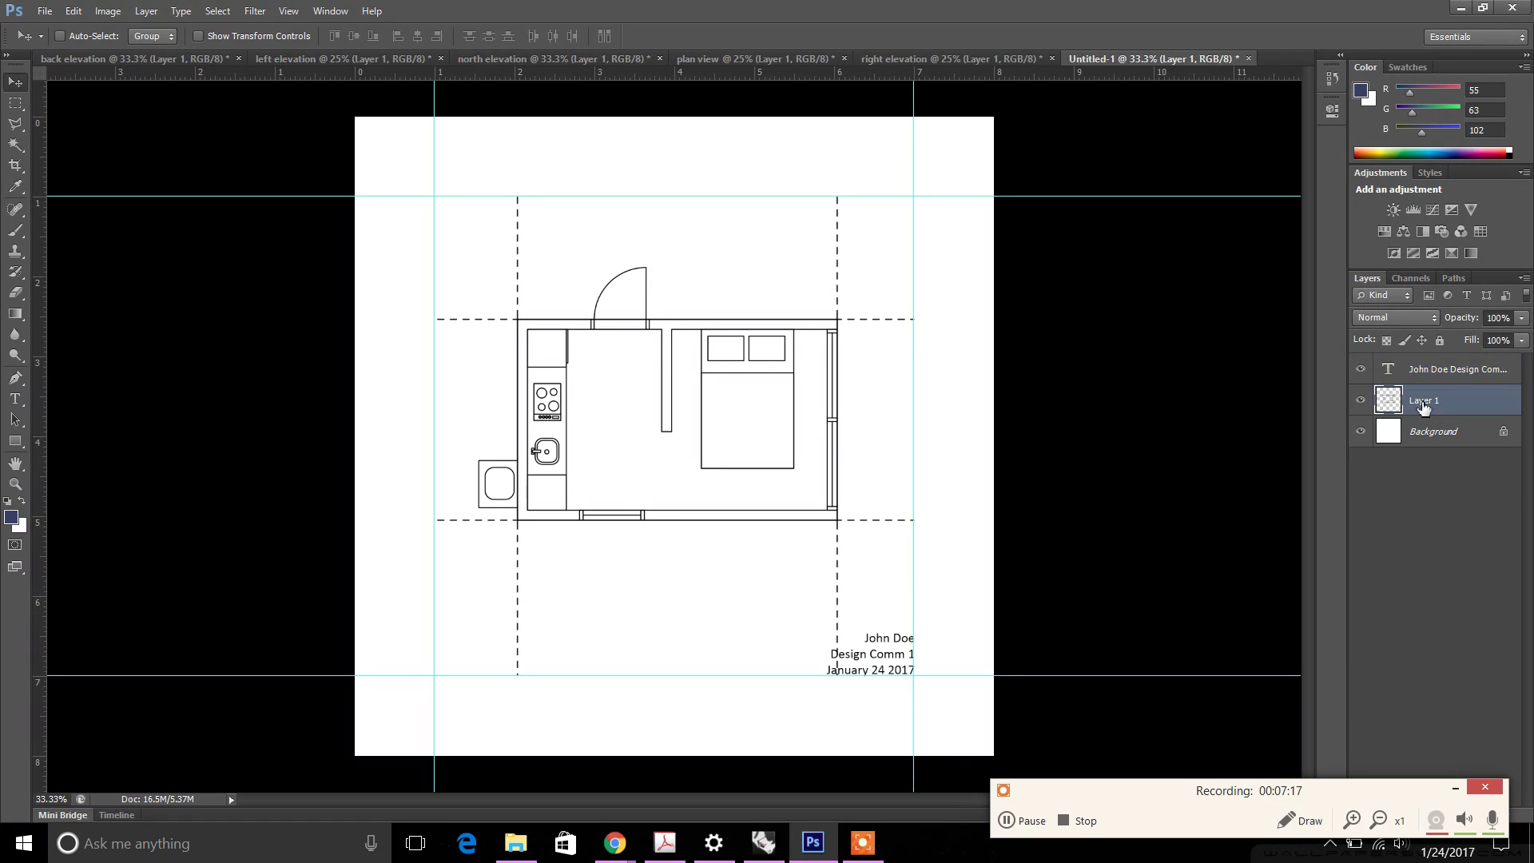
pyautogui.click(15, 103)
pyautogui.moveTo(768, 694); pyautogui.dragTo(969, 616)
pyautogui.press('Delete')
pyautogui.rightClick(767, 335)
pyautogui.click(809, 345)
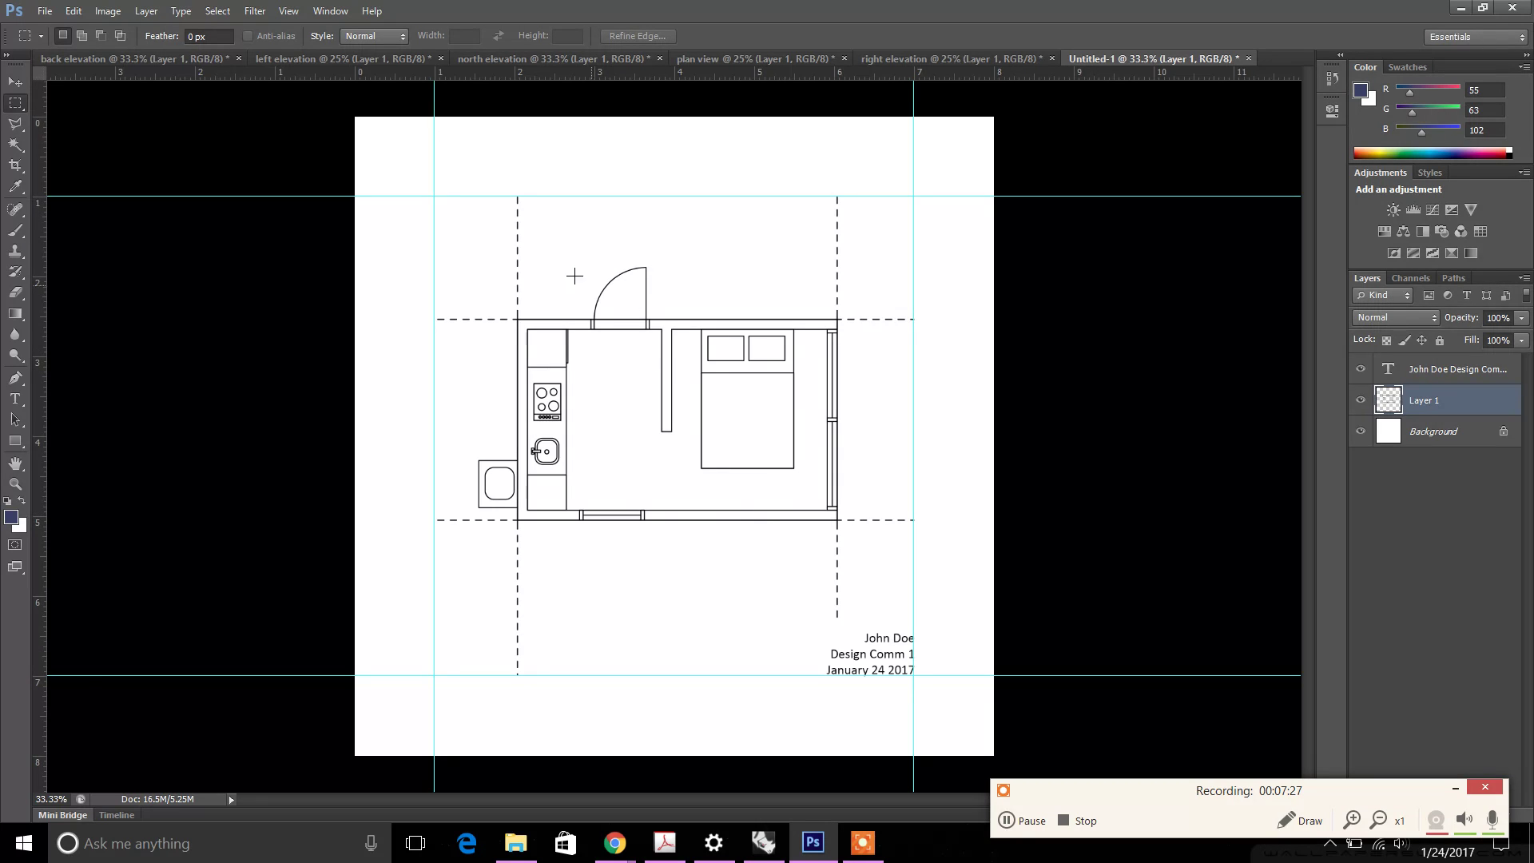
# Step: Save the page as the Photoshop PDF "Finished Plan view" in the Armature System folder with the High Quality Print preset
pyautogui.click(45, 11)
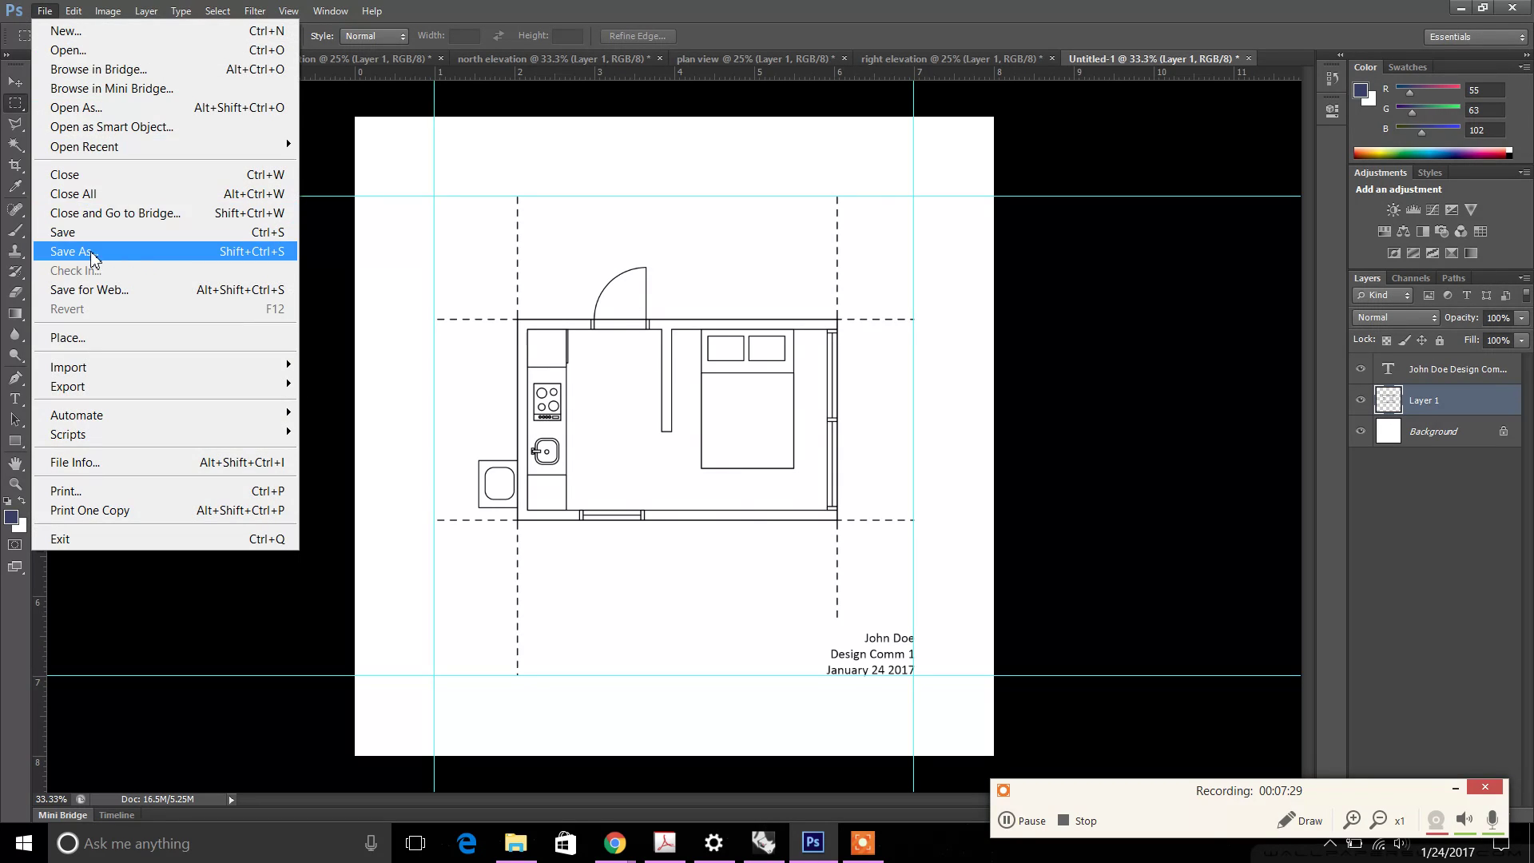
pyautogui.click(91, 254)
pyautogui.write('Finishe')
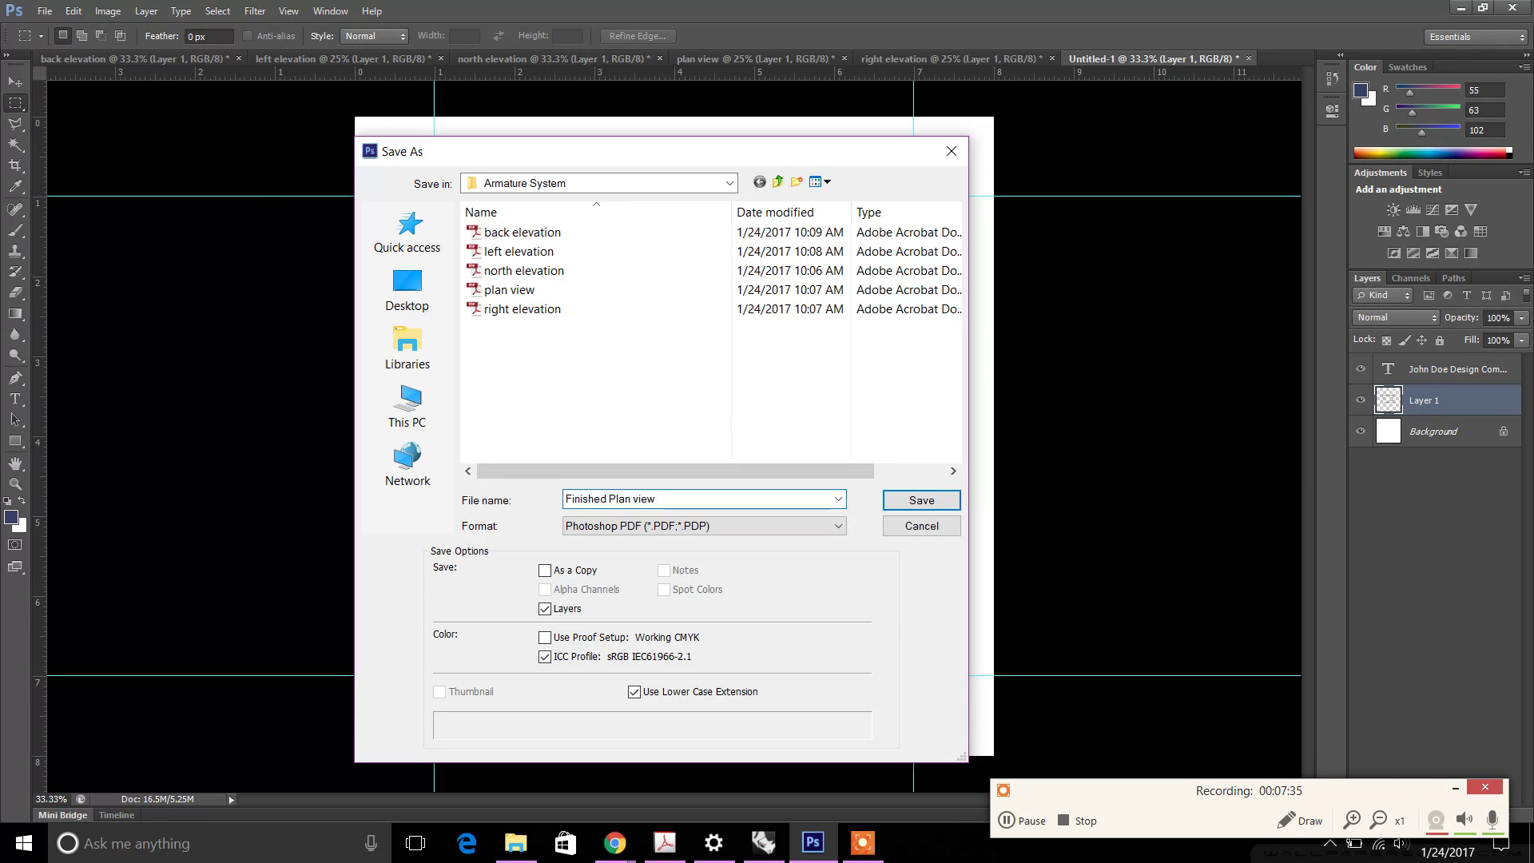
pyautogui.write('d Plan view')
pyautogui.press('Return')
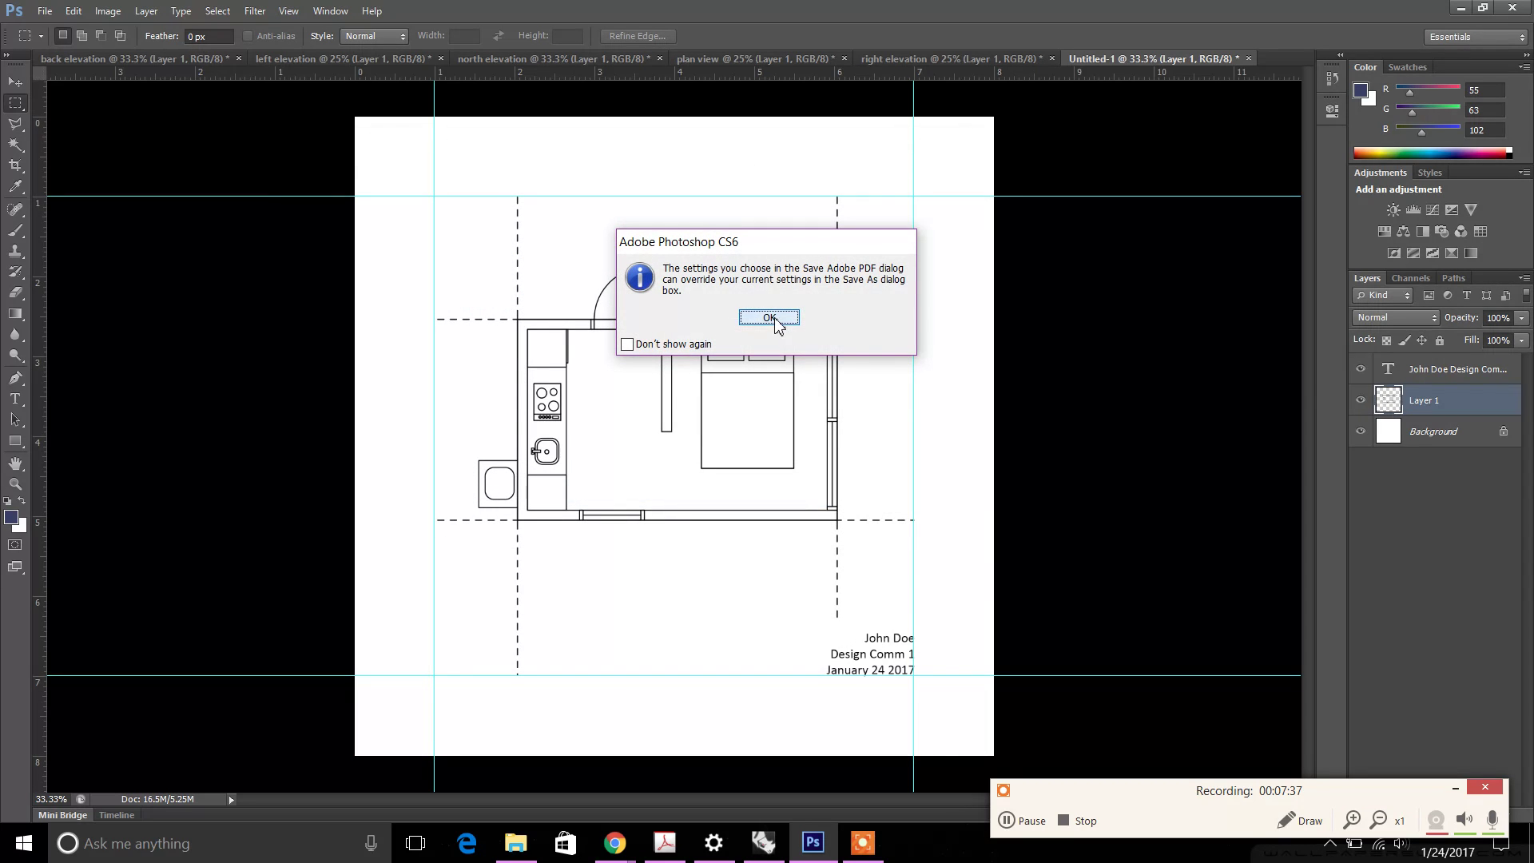
pyautogui.click(773, 318)
pyautogui.click(918, 557)
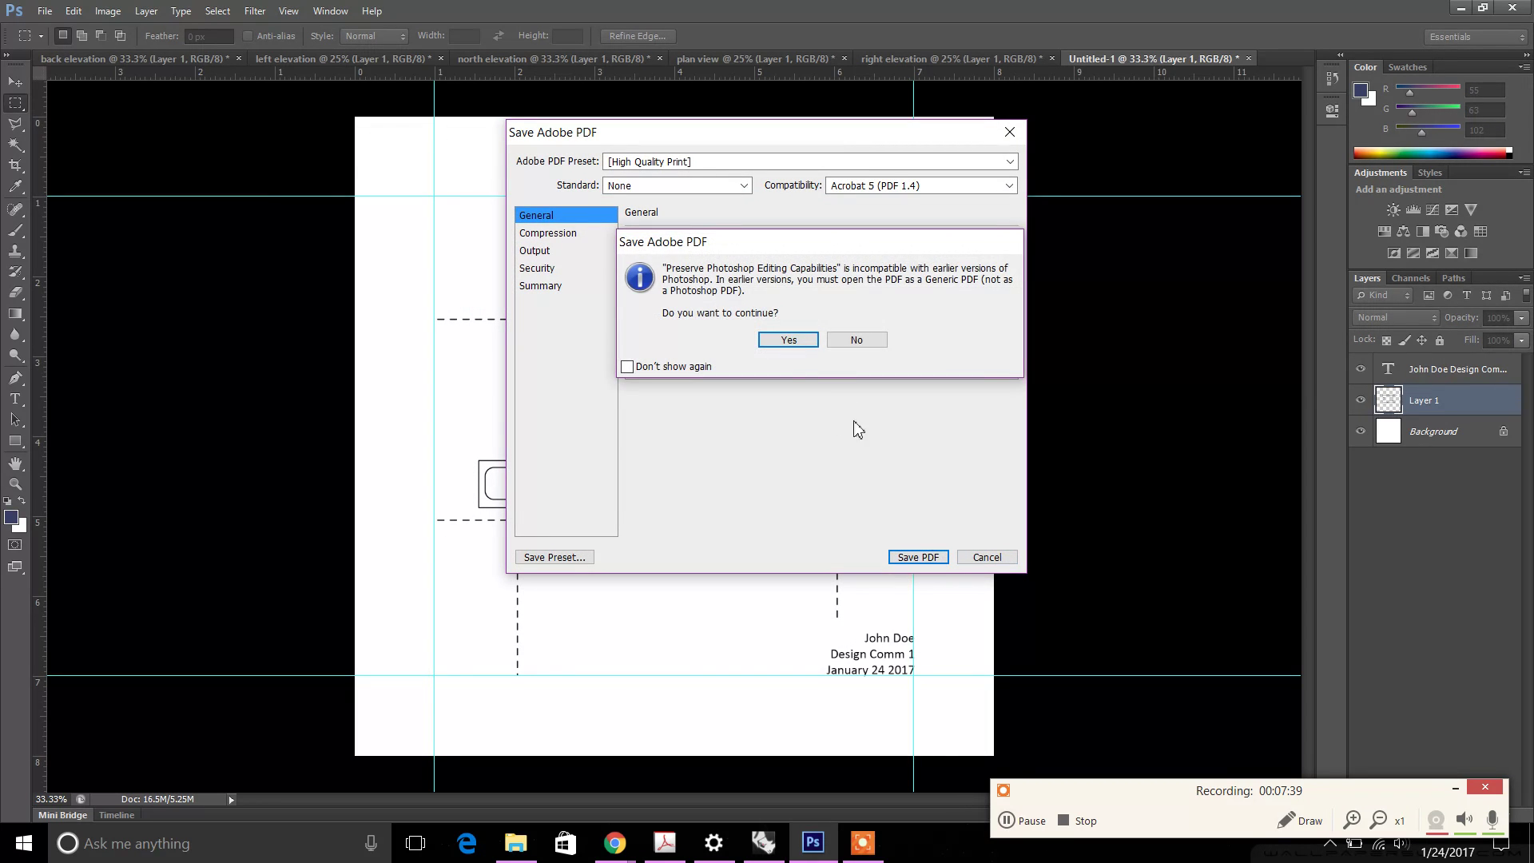
pyautogui.click(789, 341)
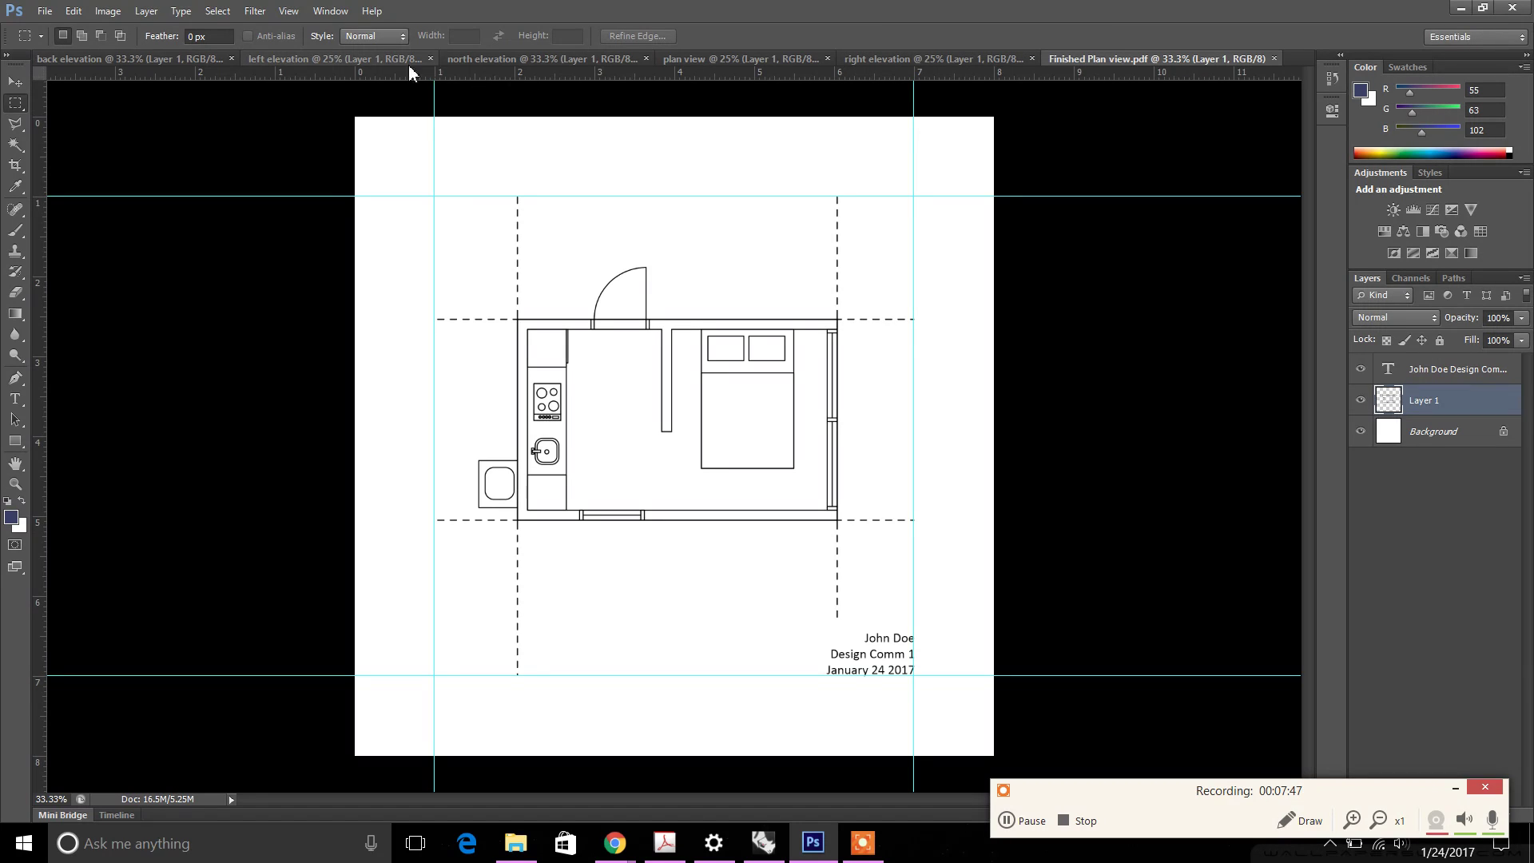
# Step: Select the elevation drawing with its dashed lines in the right elevation document and copy it
pyautogui.click(884, 60)
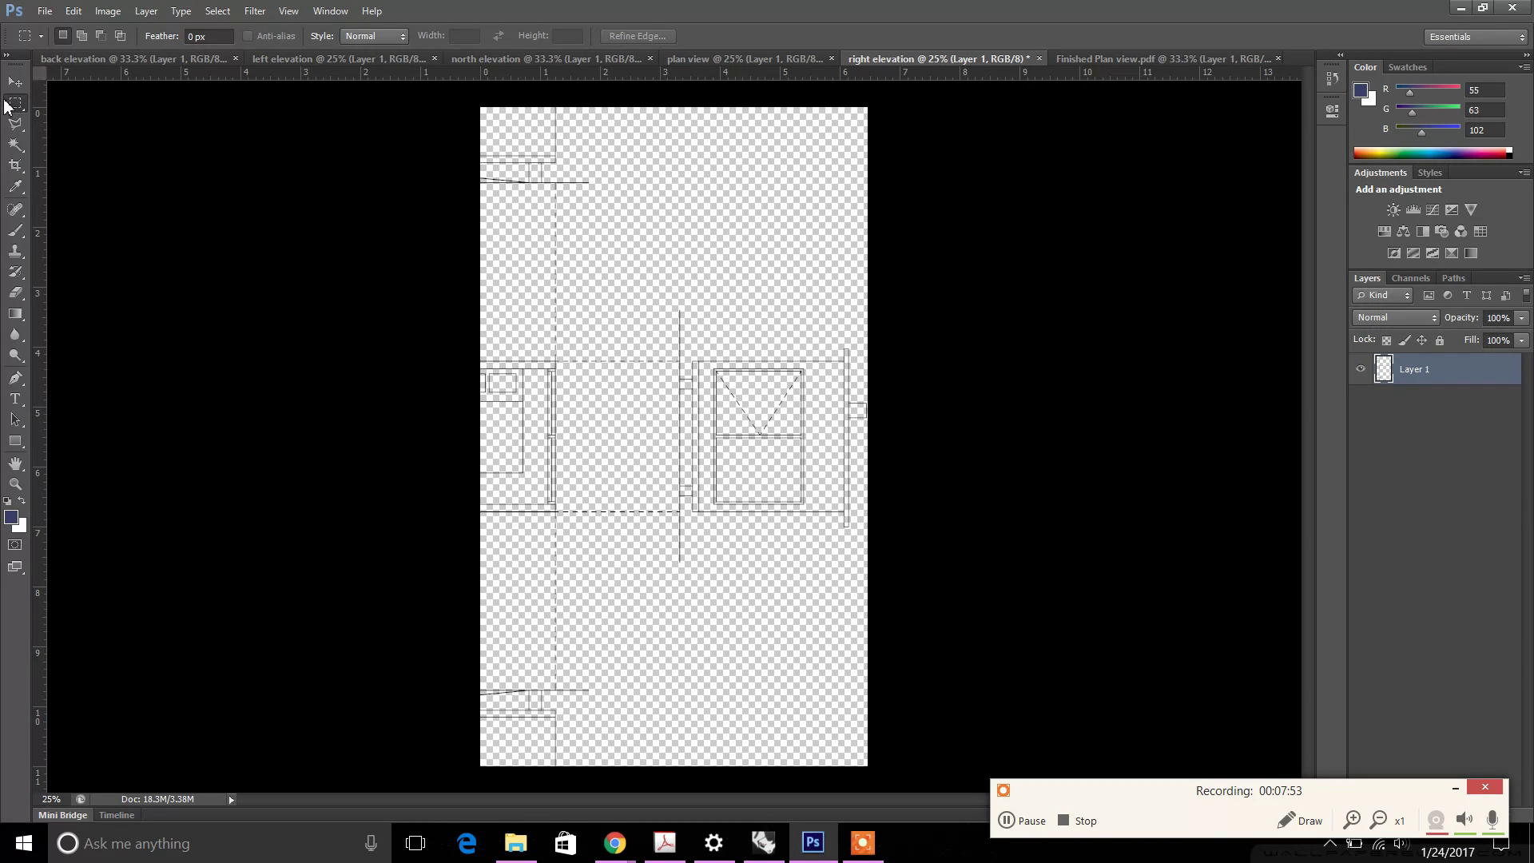
pyautogui.moveTo(577, 274); pyautogui.dragTo(914, 626)
pyautogui.click(72, 12)
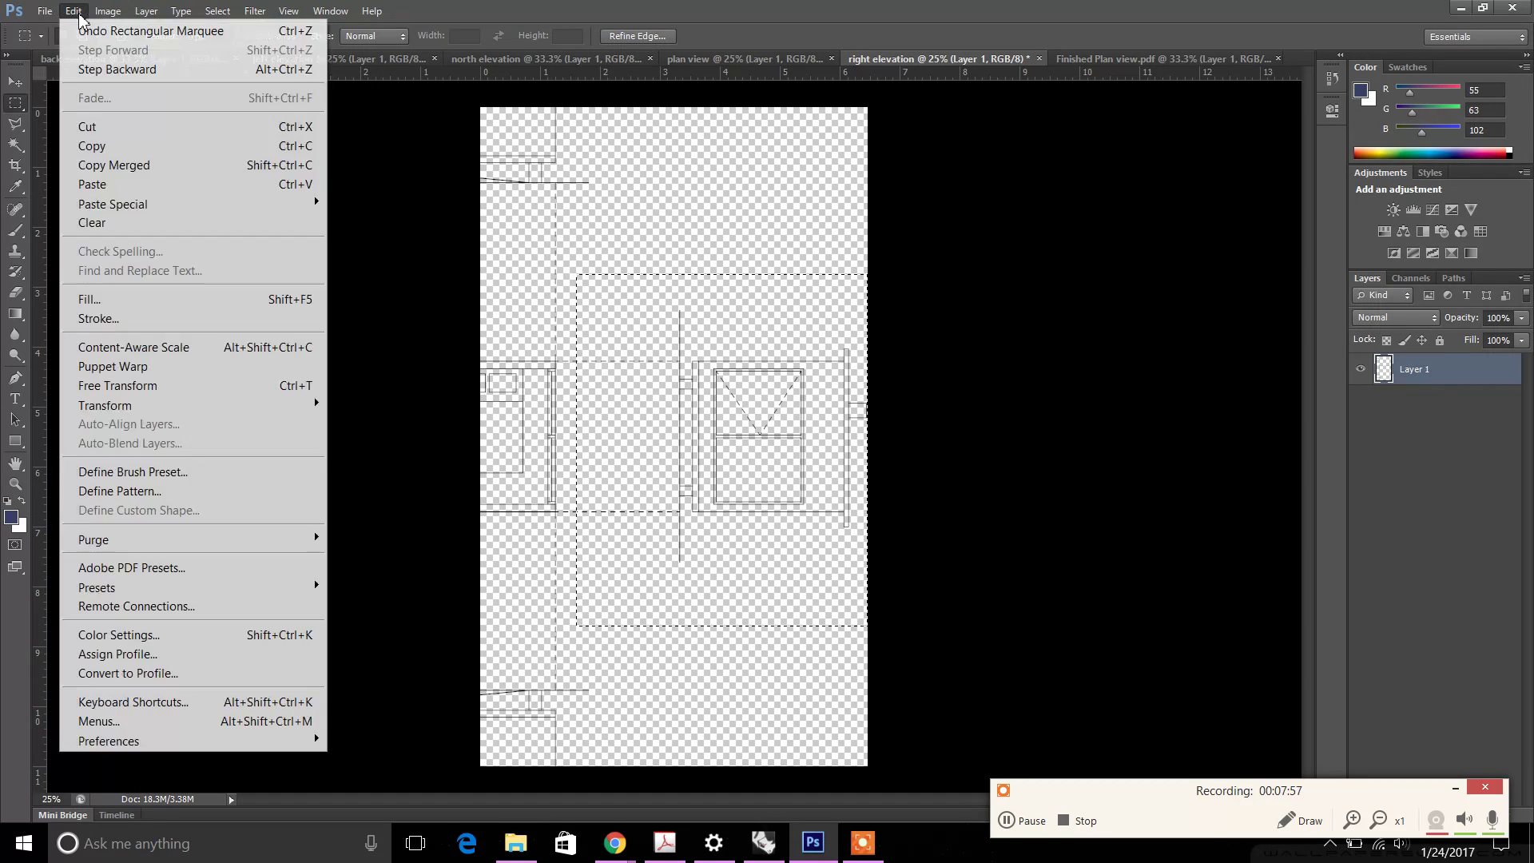
pyautogui.click(110, 148)
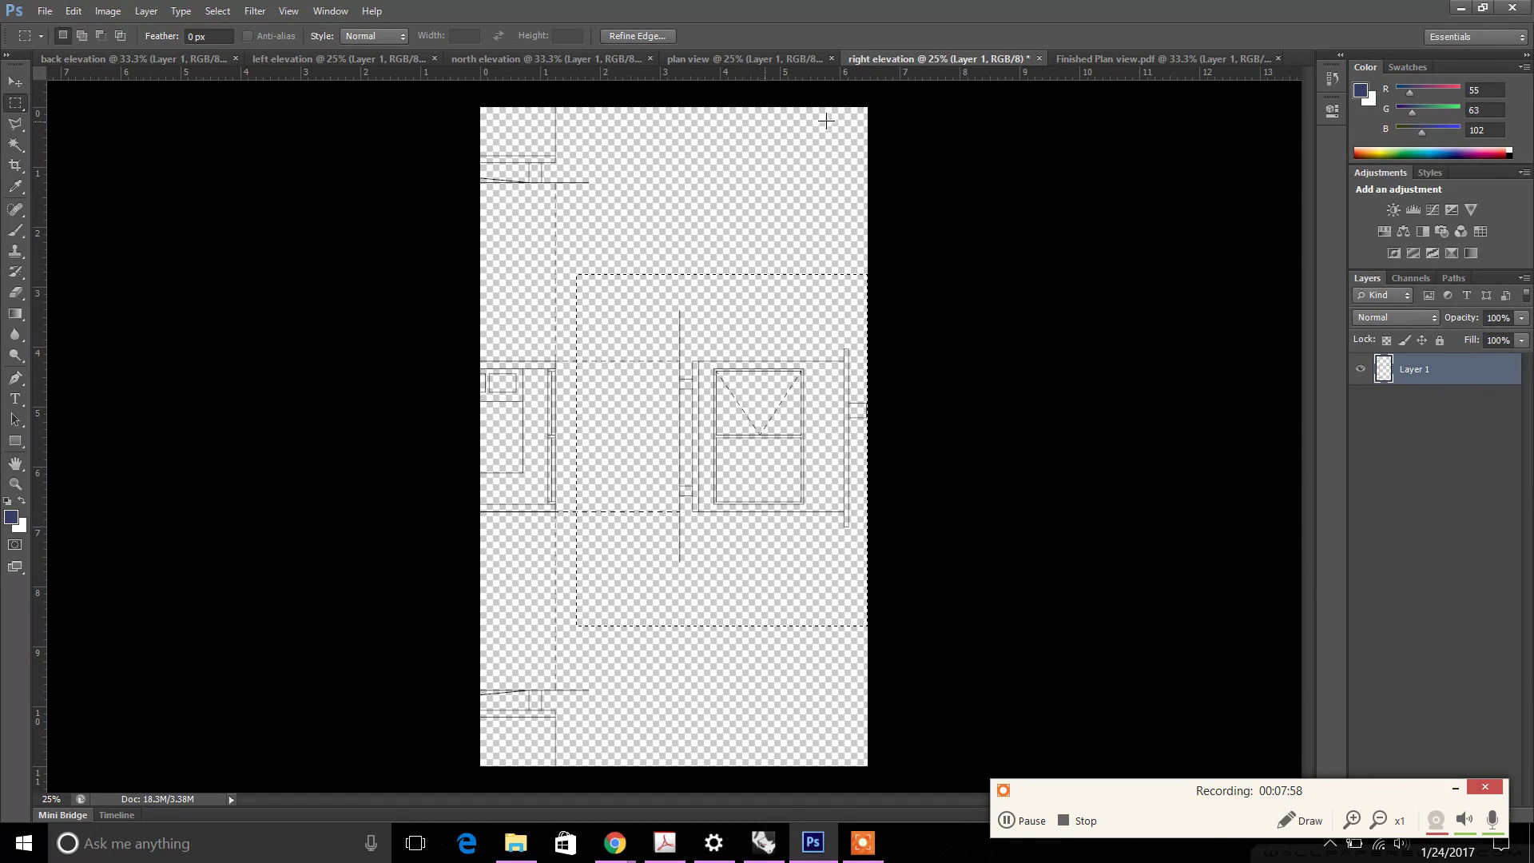
# Step: Hide the floor plan layer on the finished page and paste the right elevation in its place
pyautogui.click(1127, 57)
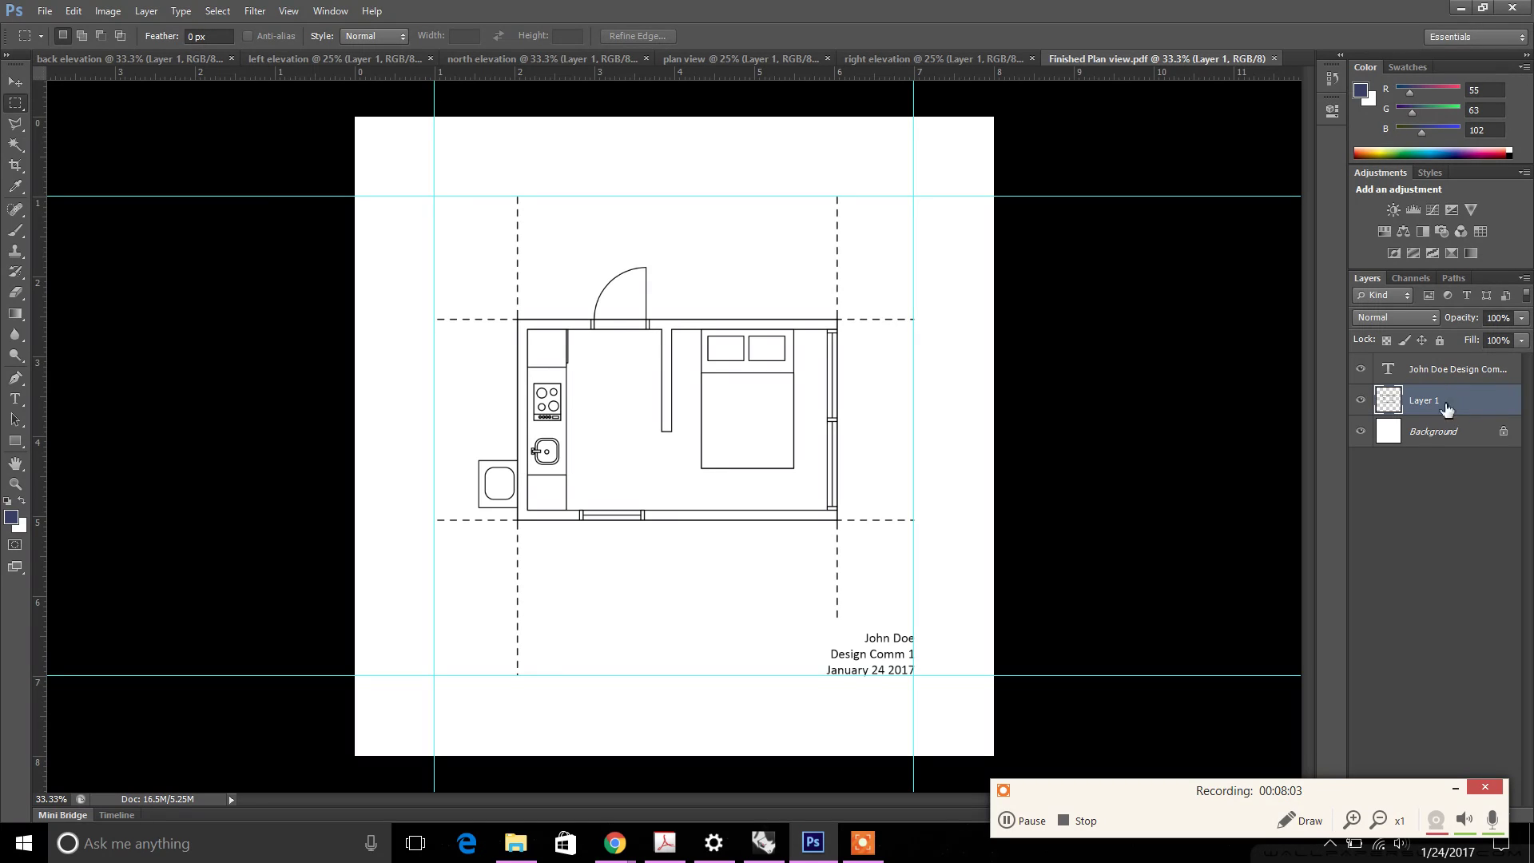
pyautogui.click(1361, 402)
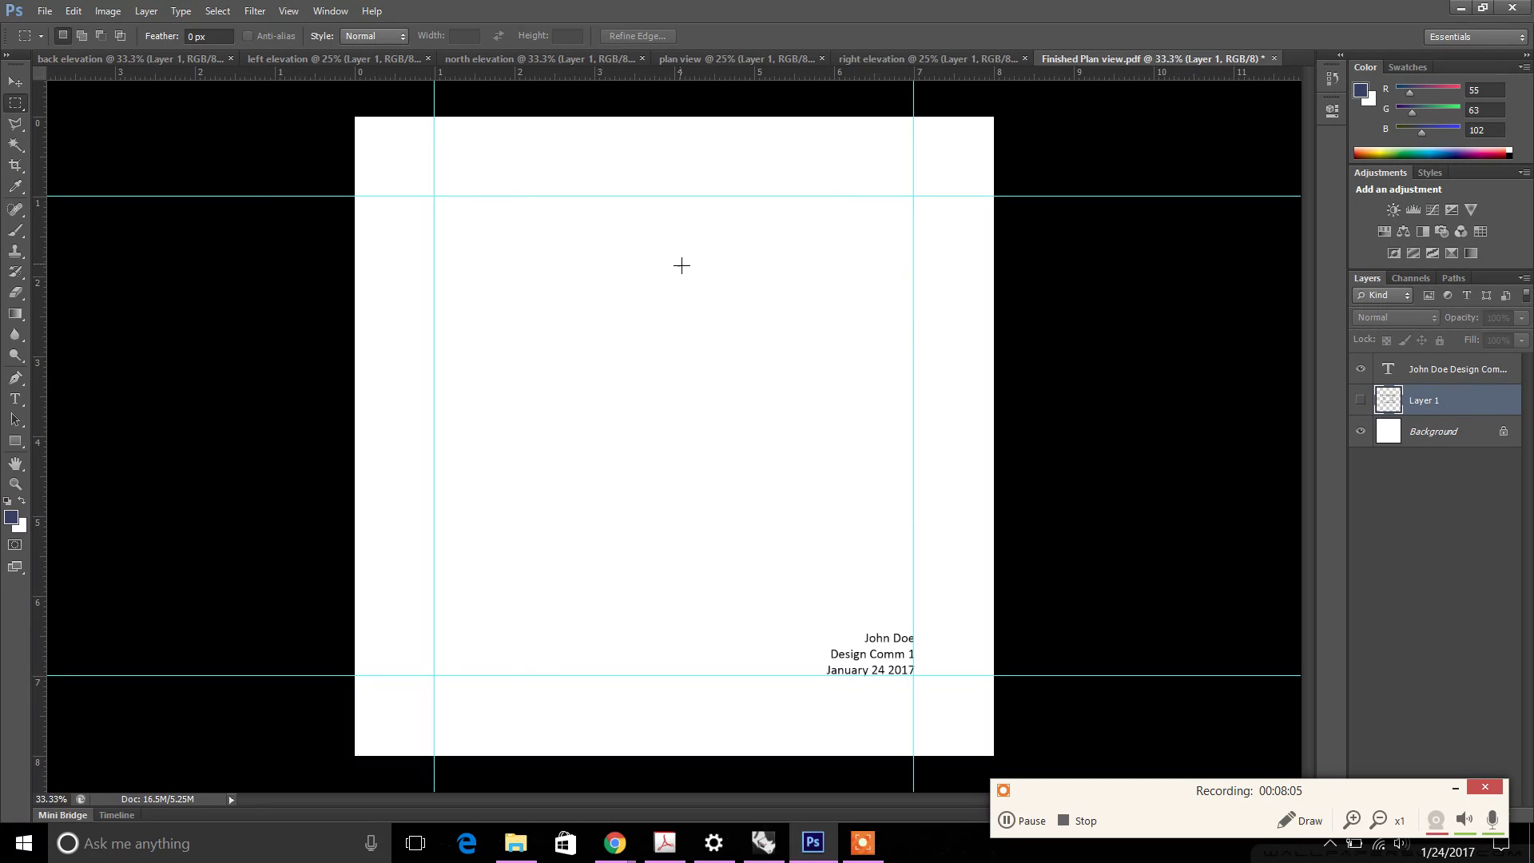
pyautogui.click(73, 11)
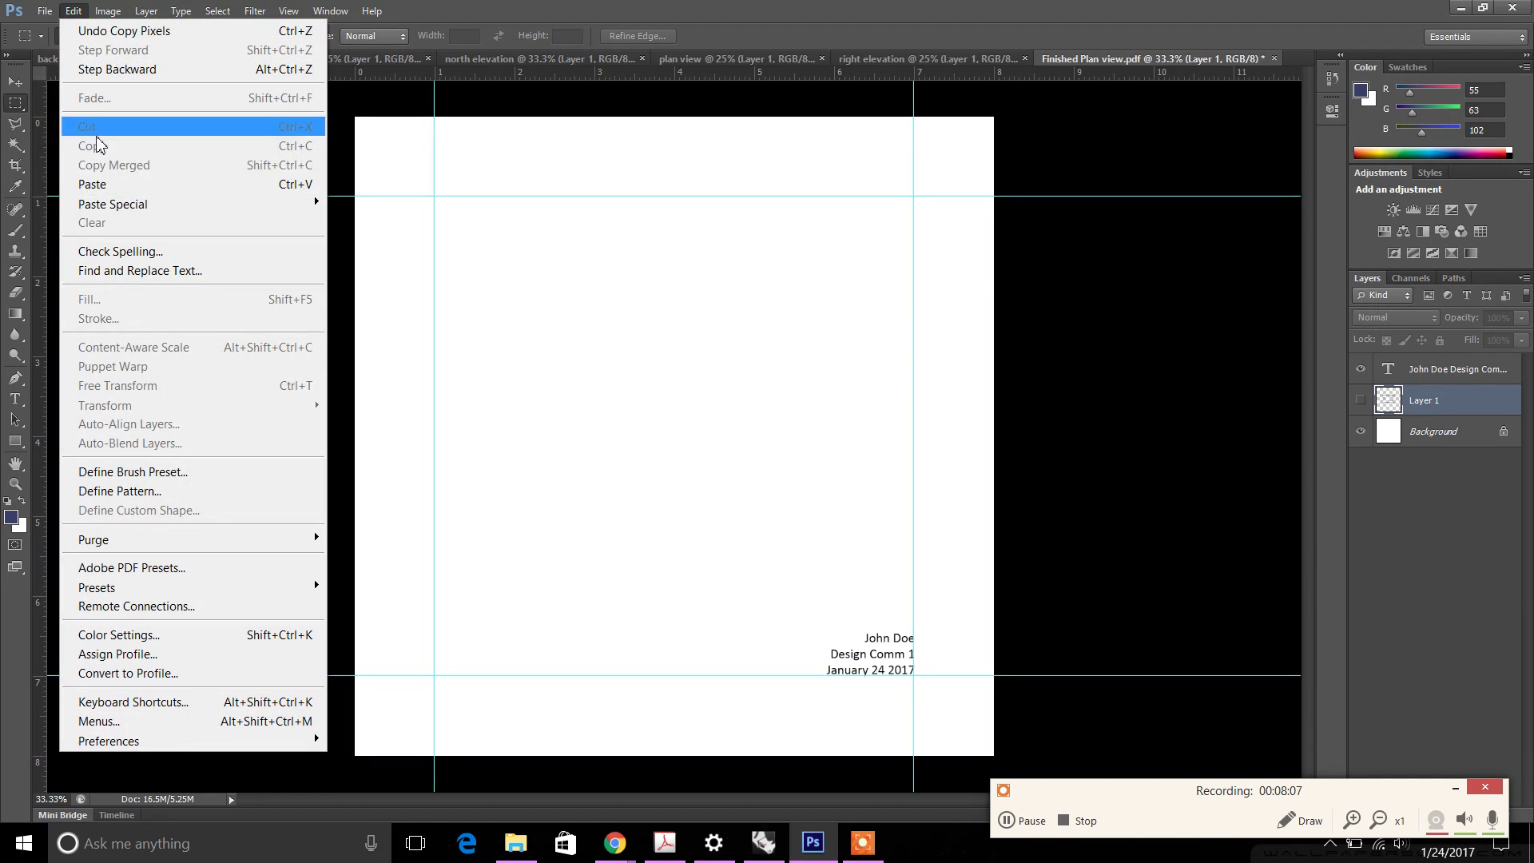
pyautogui.click(107, 179)
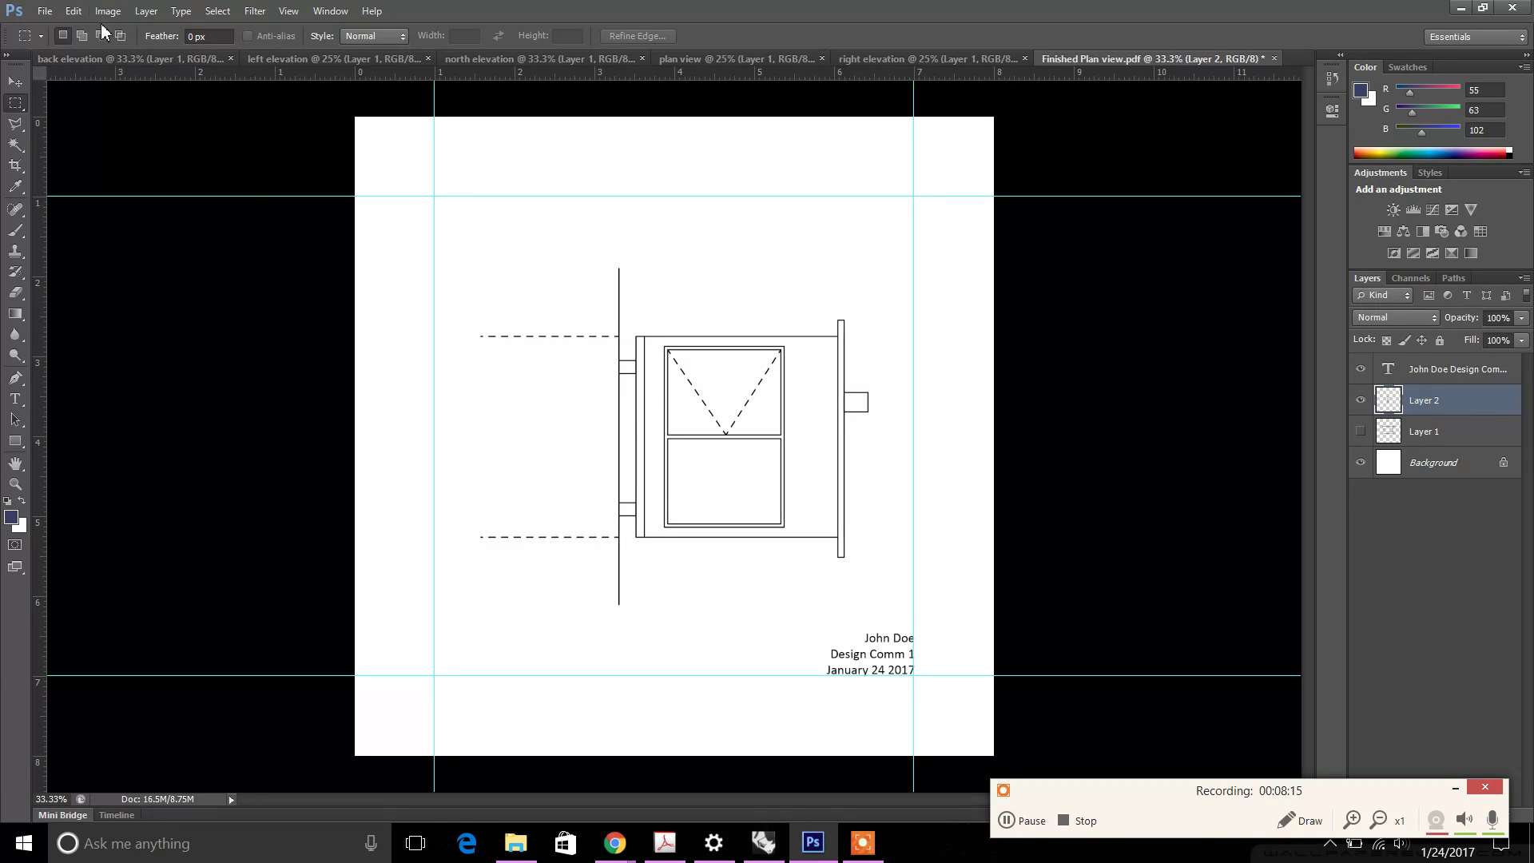
# Step: Rotate the pasted elevation 90° counterclockwise so its roof faces up, and move it lower on the page
pyautogui.click(73, 12)
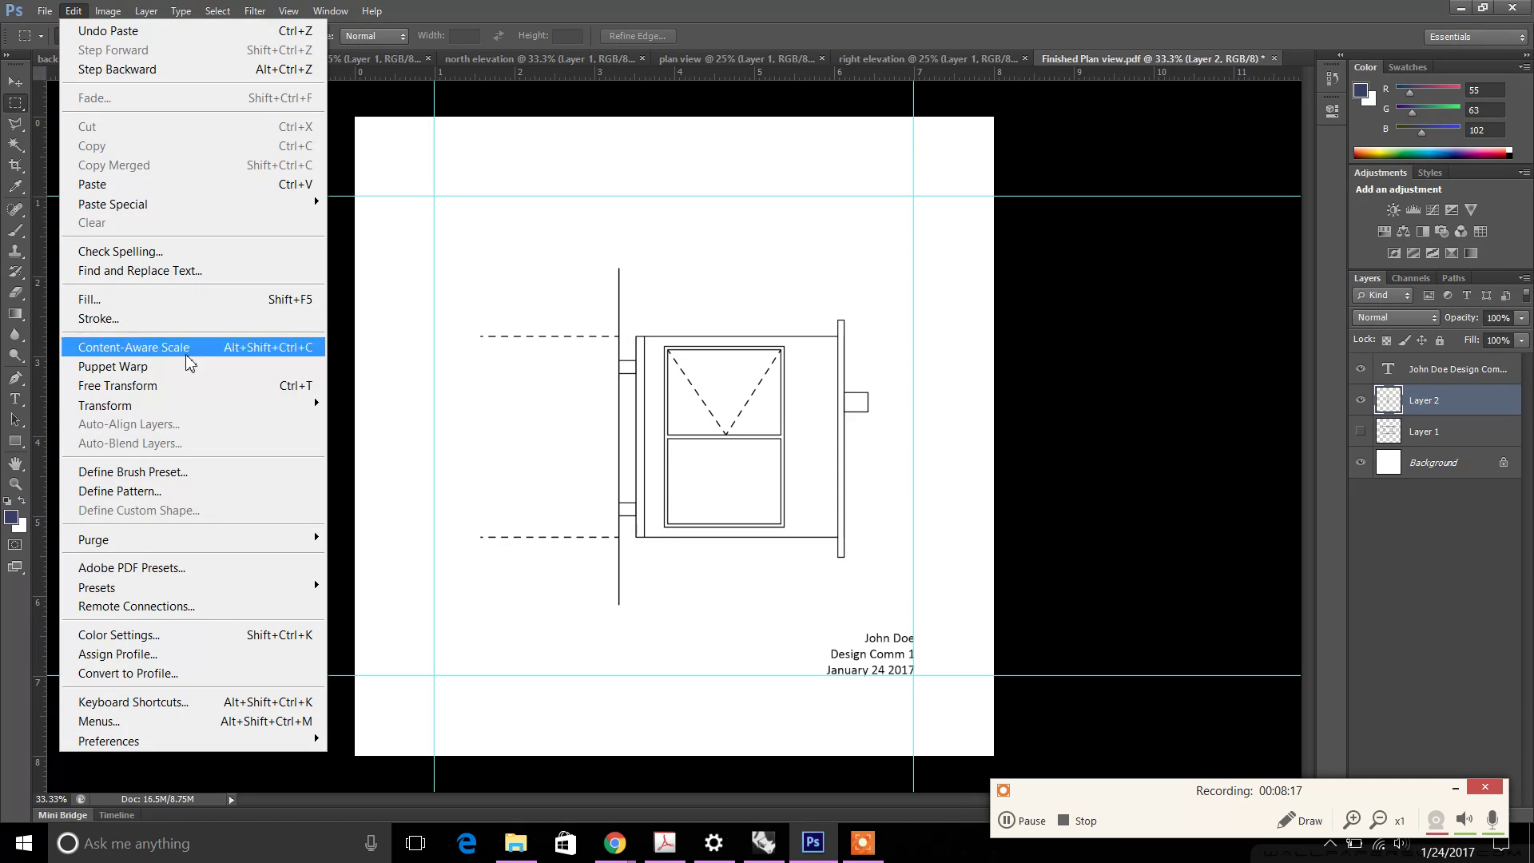
pyautogui.moveTo(191, 405)
pyautogui.click(360, 453)
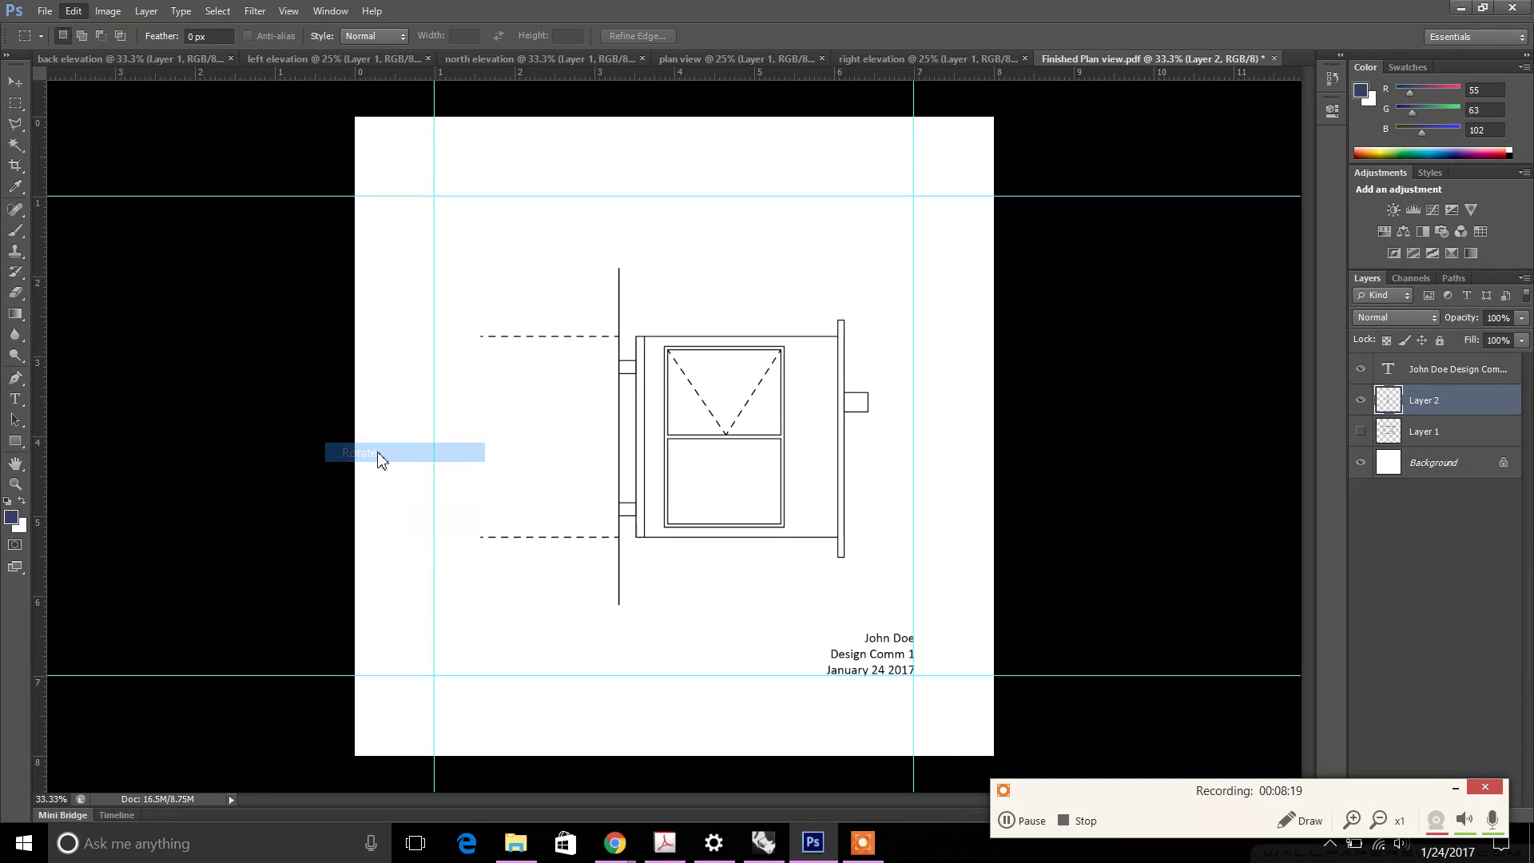
pyautogui.moveTo(878, 621)
pyautogui.mouseDown()
pyautogui.moveTo(901, 444)
pyautogui.moveTo(771, 314)
pyautogui.mouseUp()
pyautogui.press('Return')
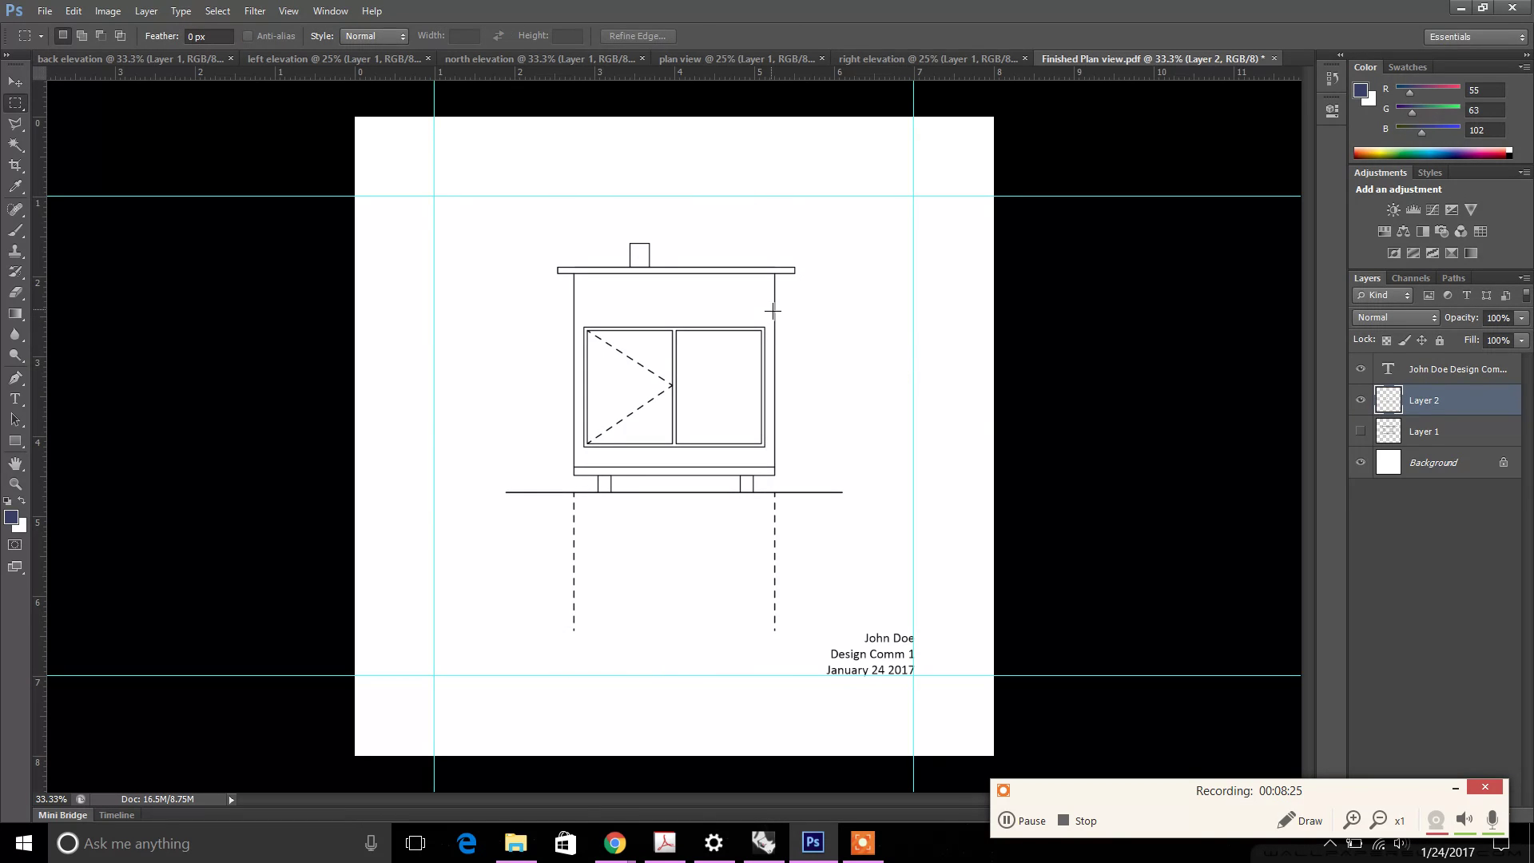
pyautogui.click(15, 81)
pyautogui.moveTo(709, 332)
pyautogui.mouseDown()
pyautogui.moveTo(684, 352)
pyautogui.moveTo(683, 423)
pyautogui.moveTo(719, 424)
pyautogui.moveTo(706, 400)
pyautogui.moveTo(697, 413)
pyautogui.mouseUp()
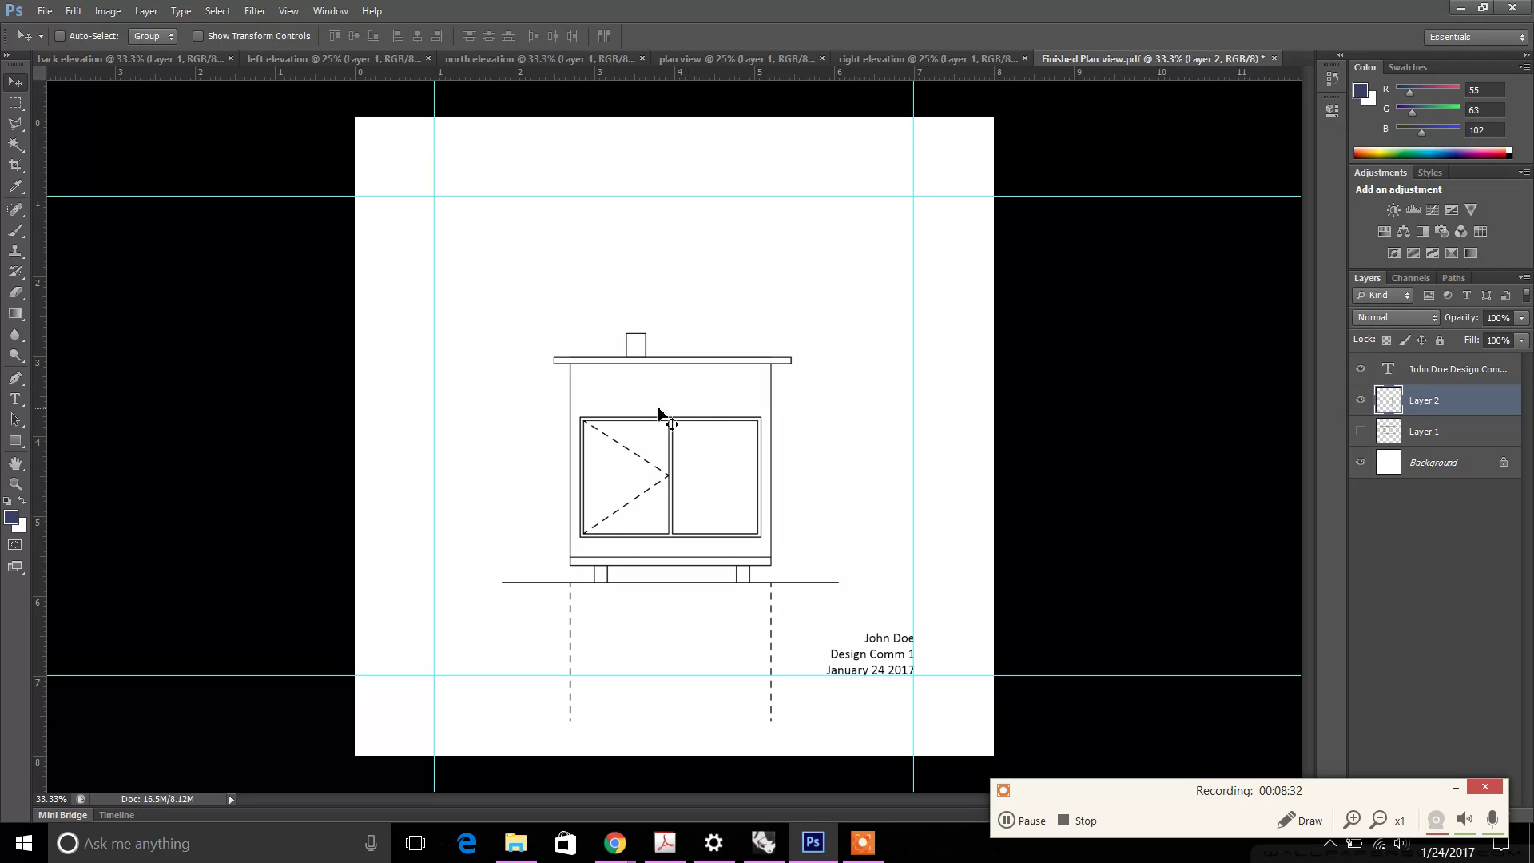
# Step: Delete the elevation's dashed line ends below the 7-inch guide and clear the selection
pyautogui.click(15, 103)
pyautogui.moveTo(857, 719)
pyautogui.mouseDown()
pyautogui.moveTo(469, 667)
pyautogui.moveTo(884, 746)
pyautogui.moveTo(504, 676)
pyautogui.mouseUp()
pyautogui.click(497, 687)
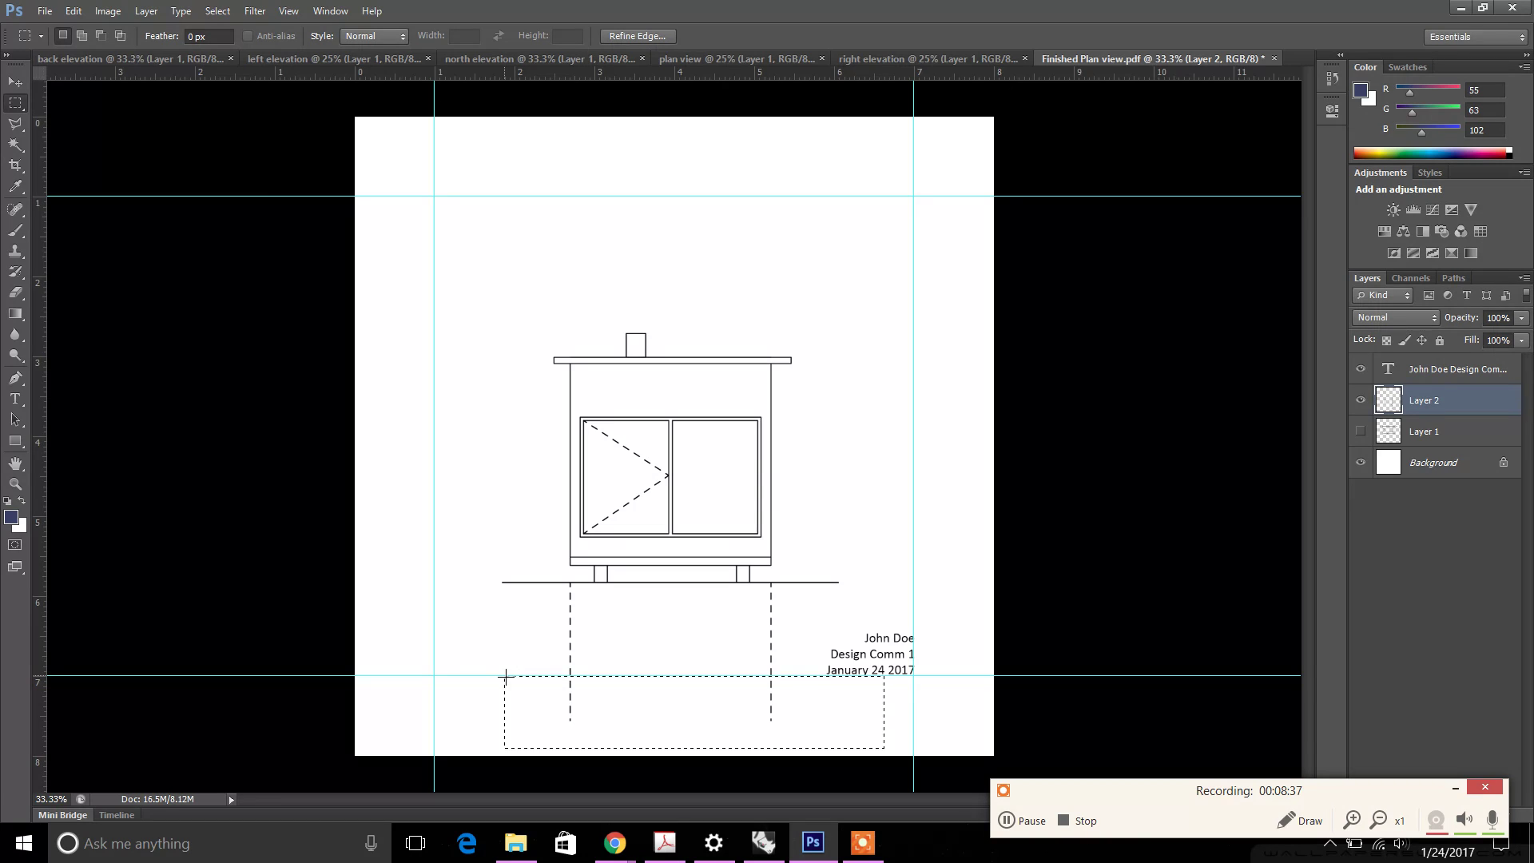
pyautogui.rightClick(719, 269)
pyautogui.click(731, 285)
# Step: Save the right elevation page as a new PDF named Finished Right Elevation, using the High Quality Print preset and preserving Photoshop editing capabilities
pyautogui.click(44, 12)
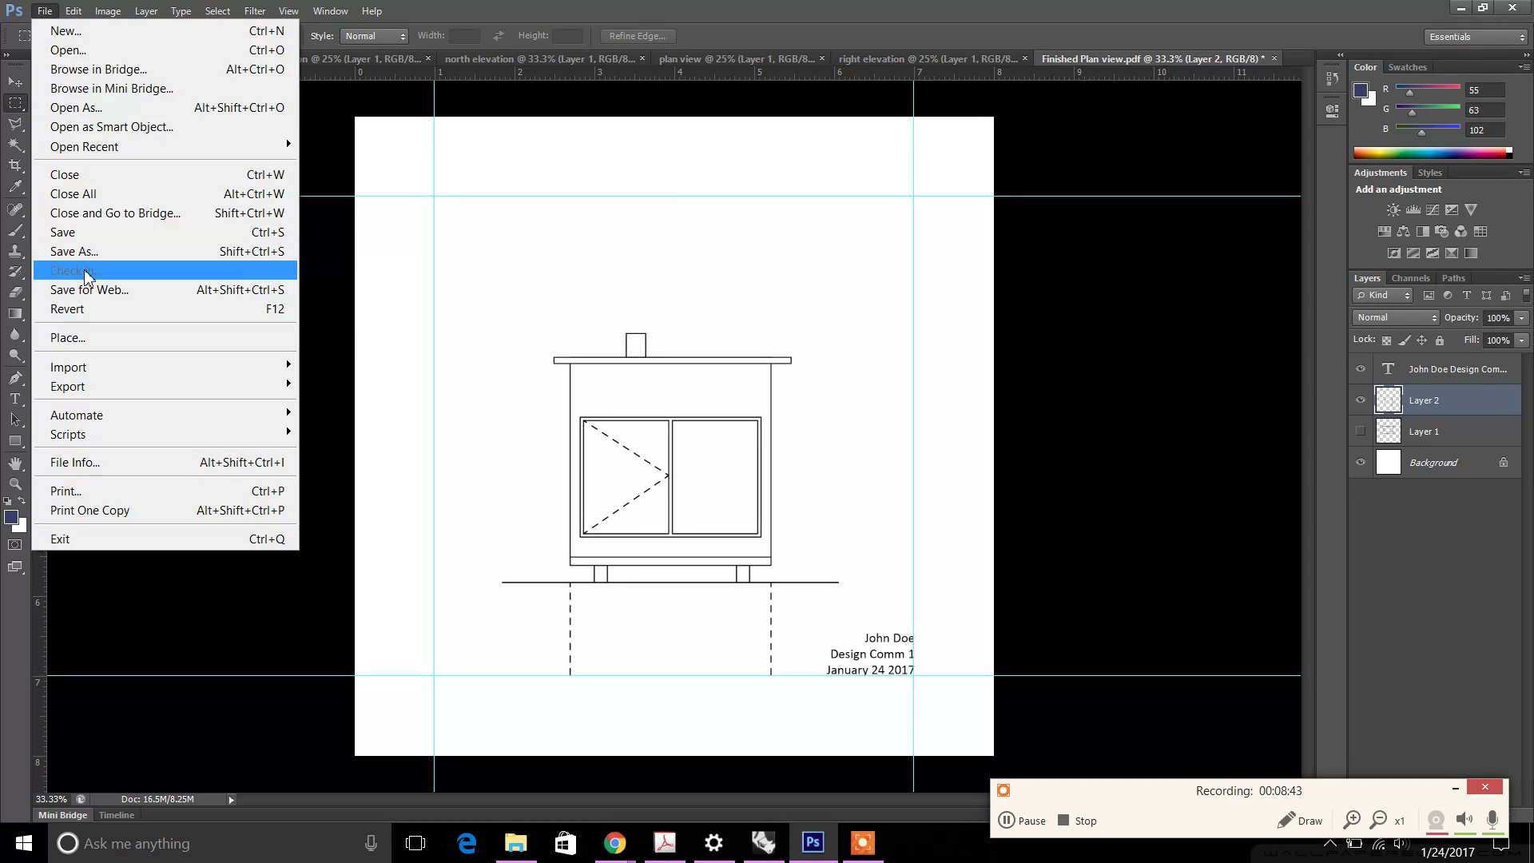
pyautogui.click(78, 252)
pyautogui.press('End')
pyautogui.press('BackSpace')
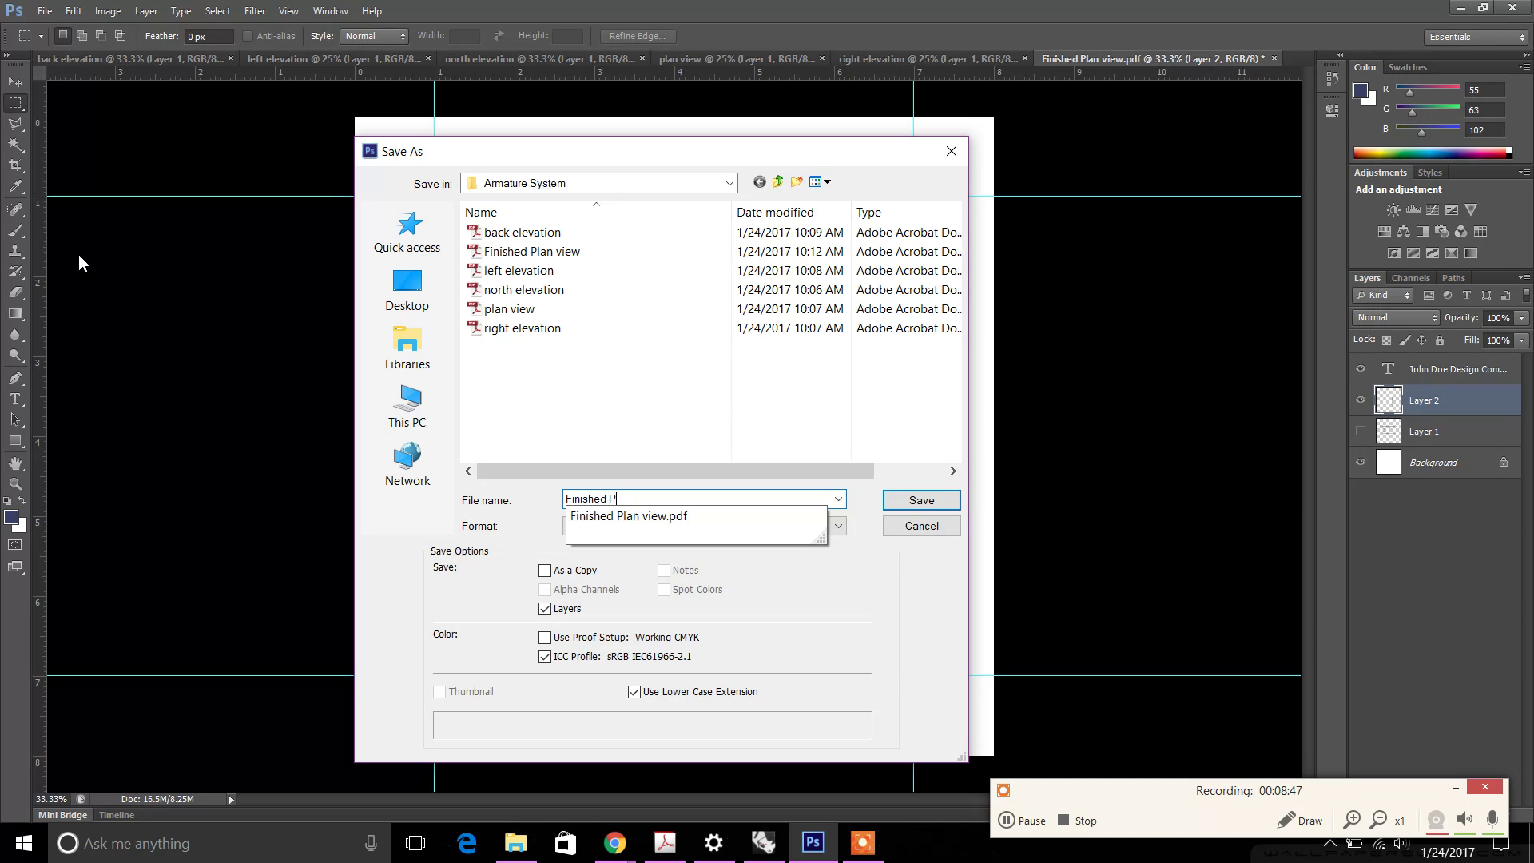
pyautogui.press('BackSpace')
pyautogui.write('Right Wel')
pyautogui.press('BackSpace')
pyautogui.press('BackSpace')
pyautogui.press('BackSpace')
pyautogui.write('Elev')
pyautogui.press('Return')
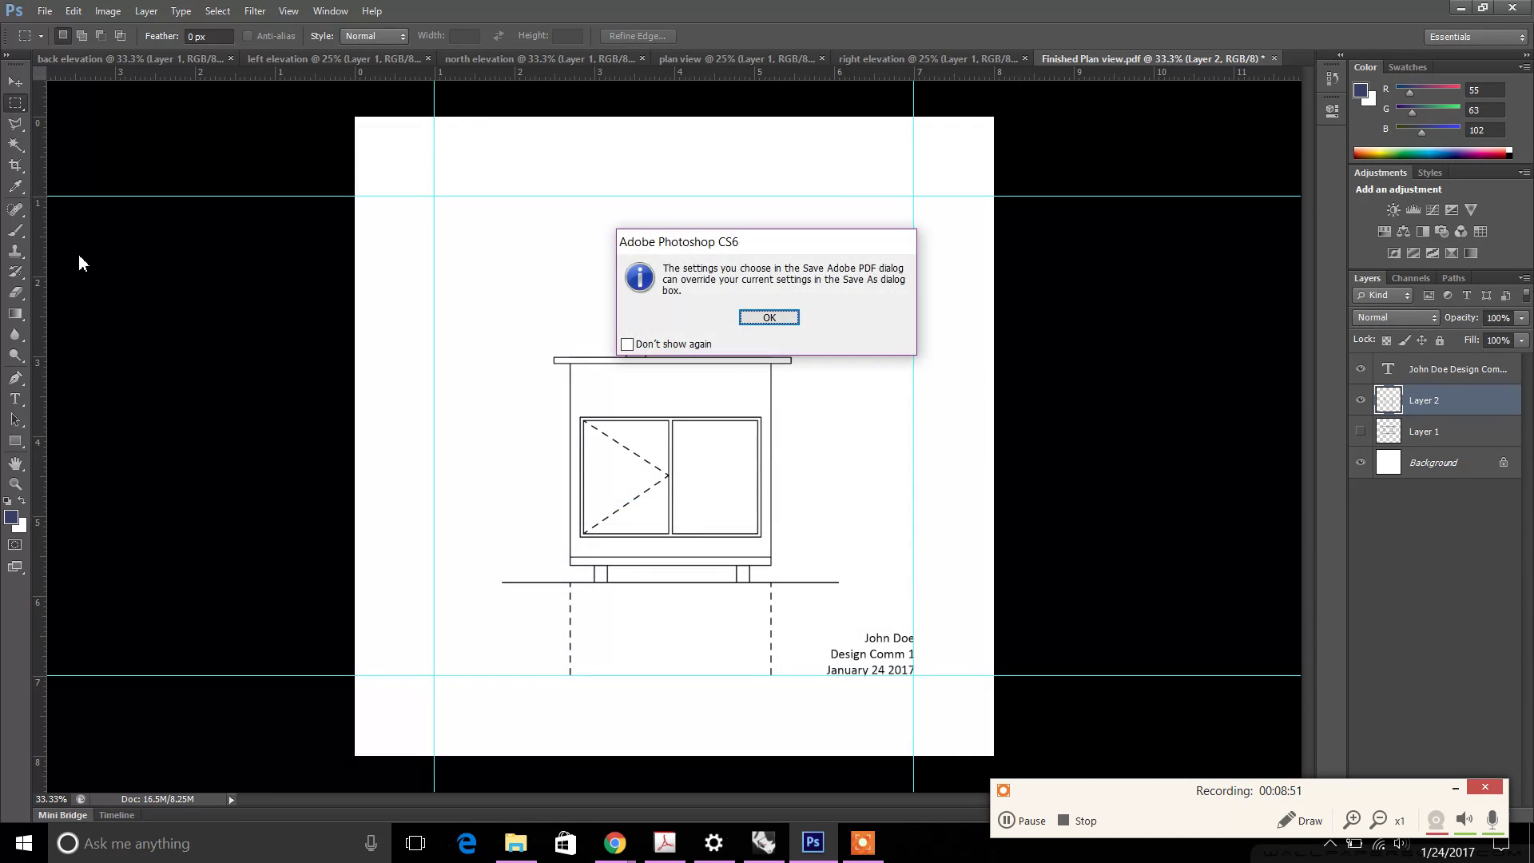
pyautogui.press('Return')
pyautogui.press('Return')
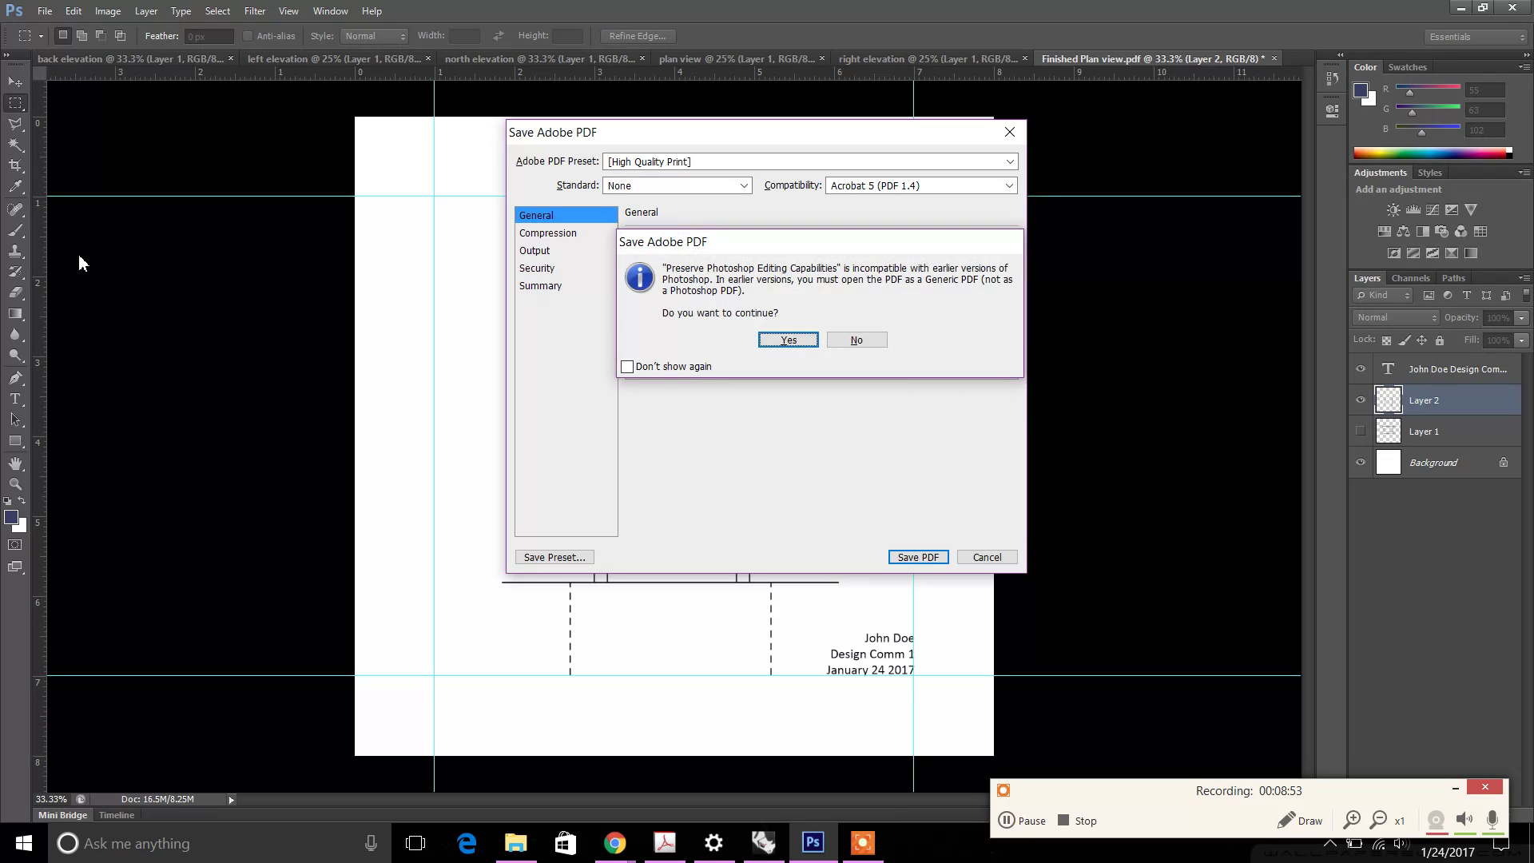
pyautogui.press('Return')
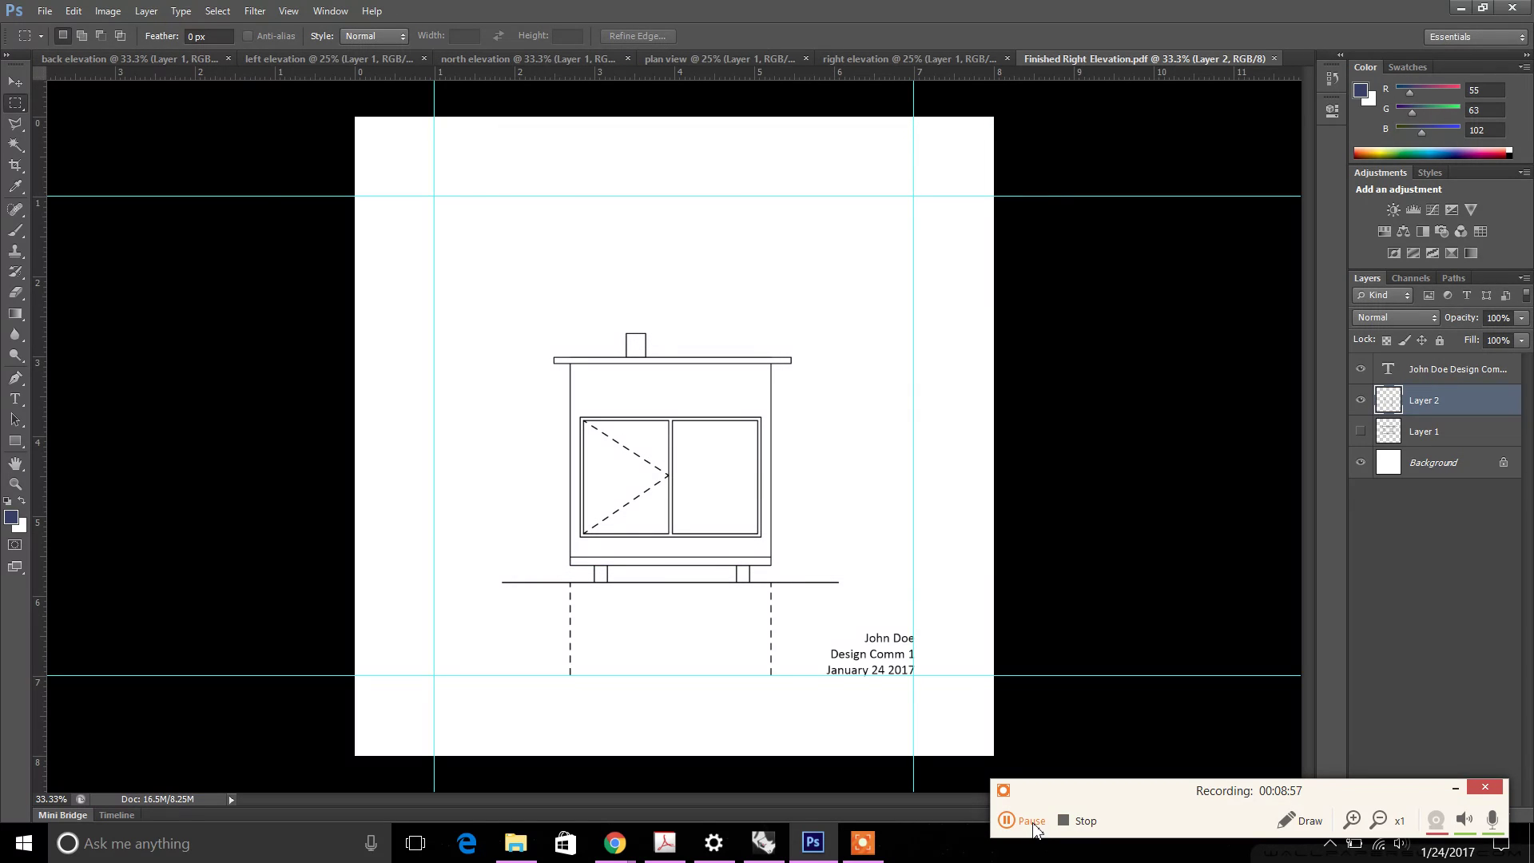
pyautogui.click(1033, 829)
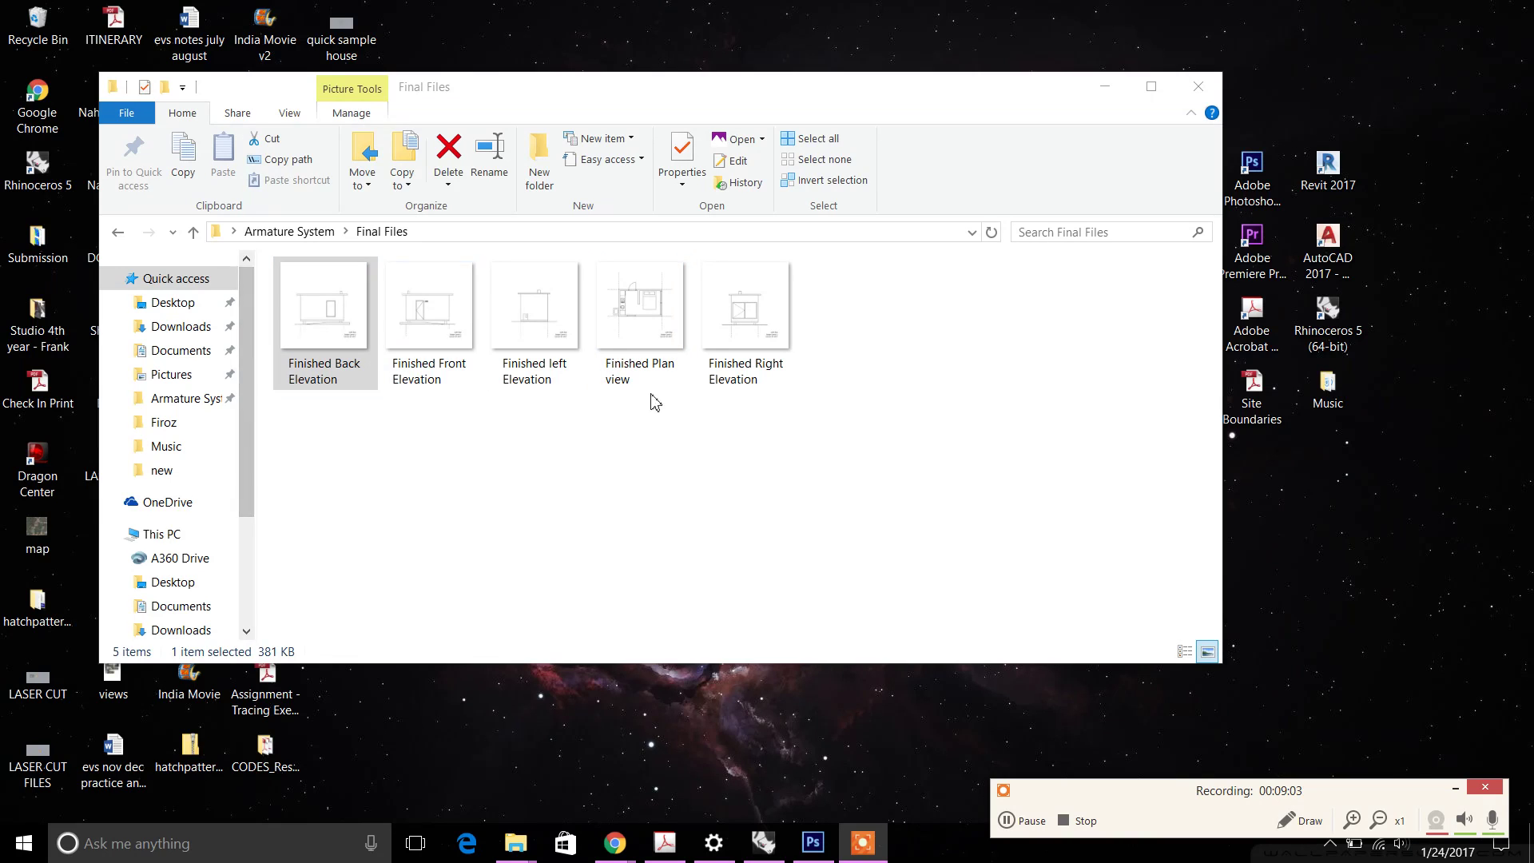
# Step: Review the finished JPGs in Photos from the back elevation through the right elevation, and return to the Final Files folder
pyautogui.doubleClick(333, 332)
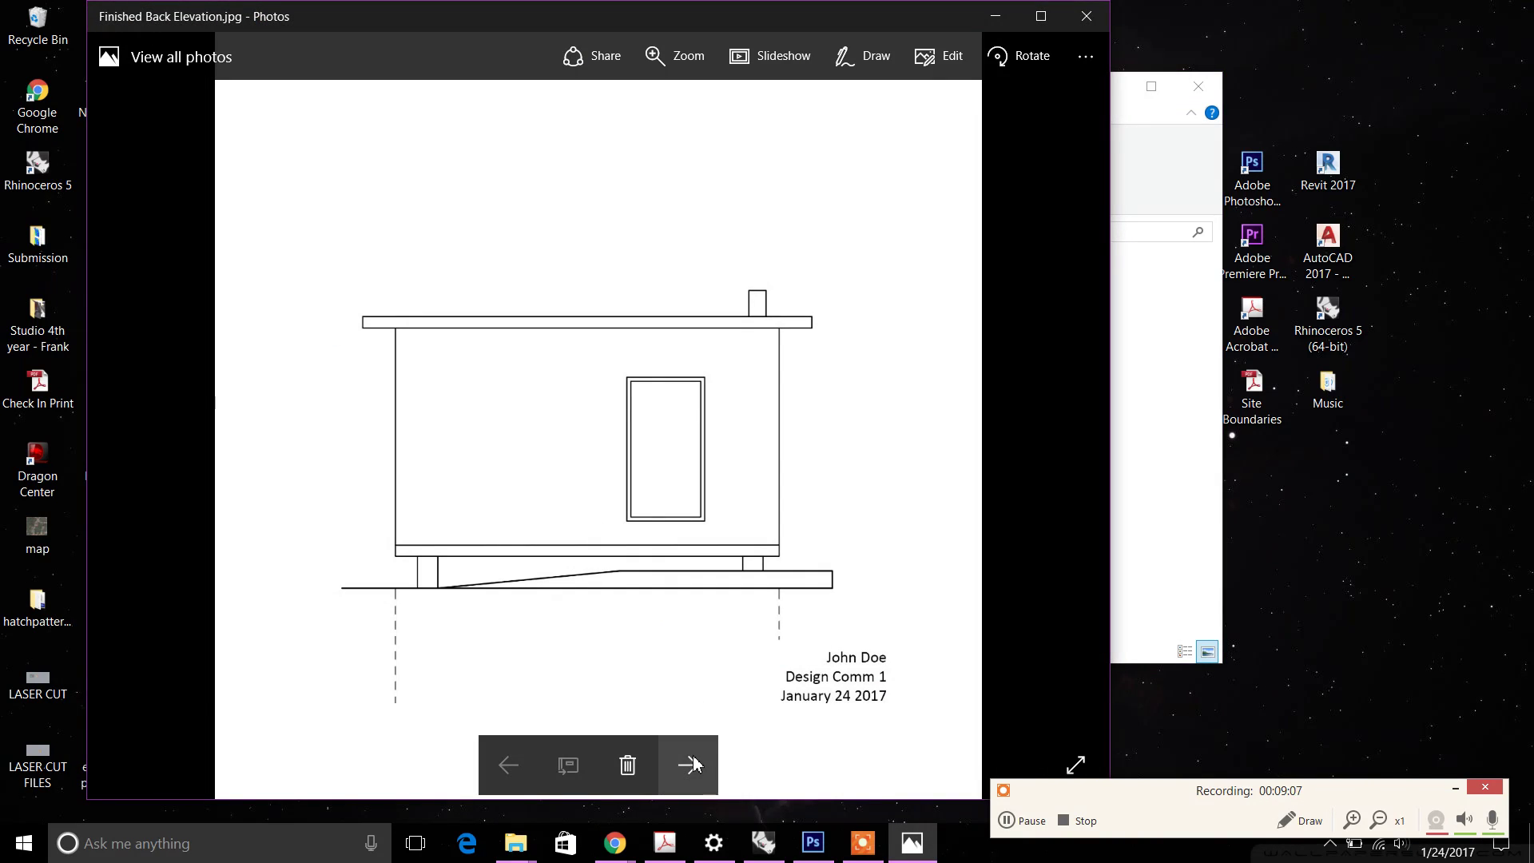
pyautogui.click(688, 764)
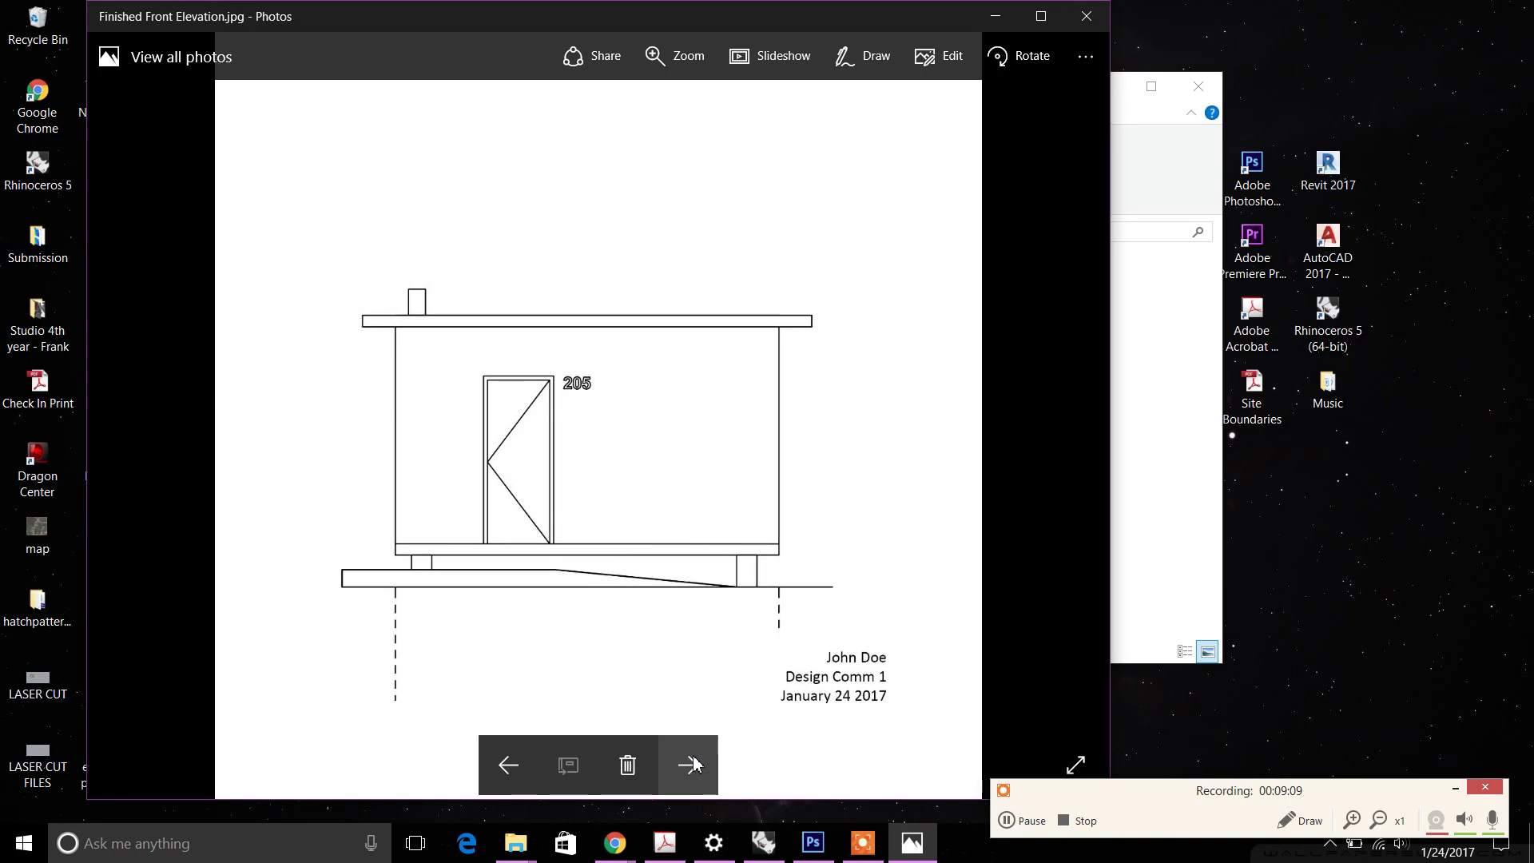
pyautogui.click(688, 764)
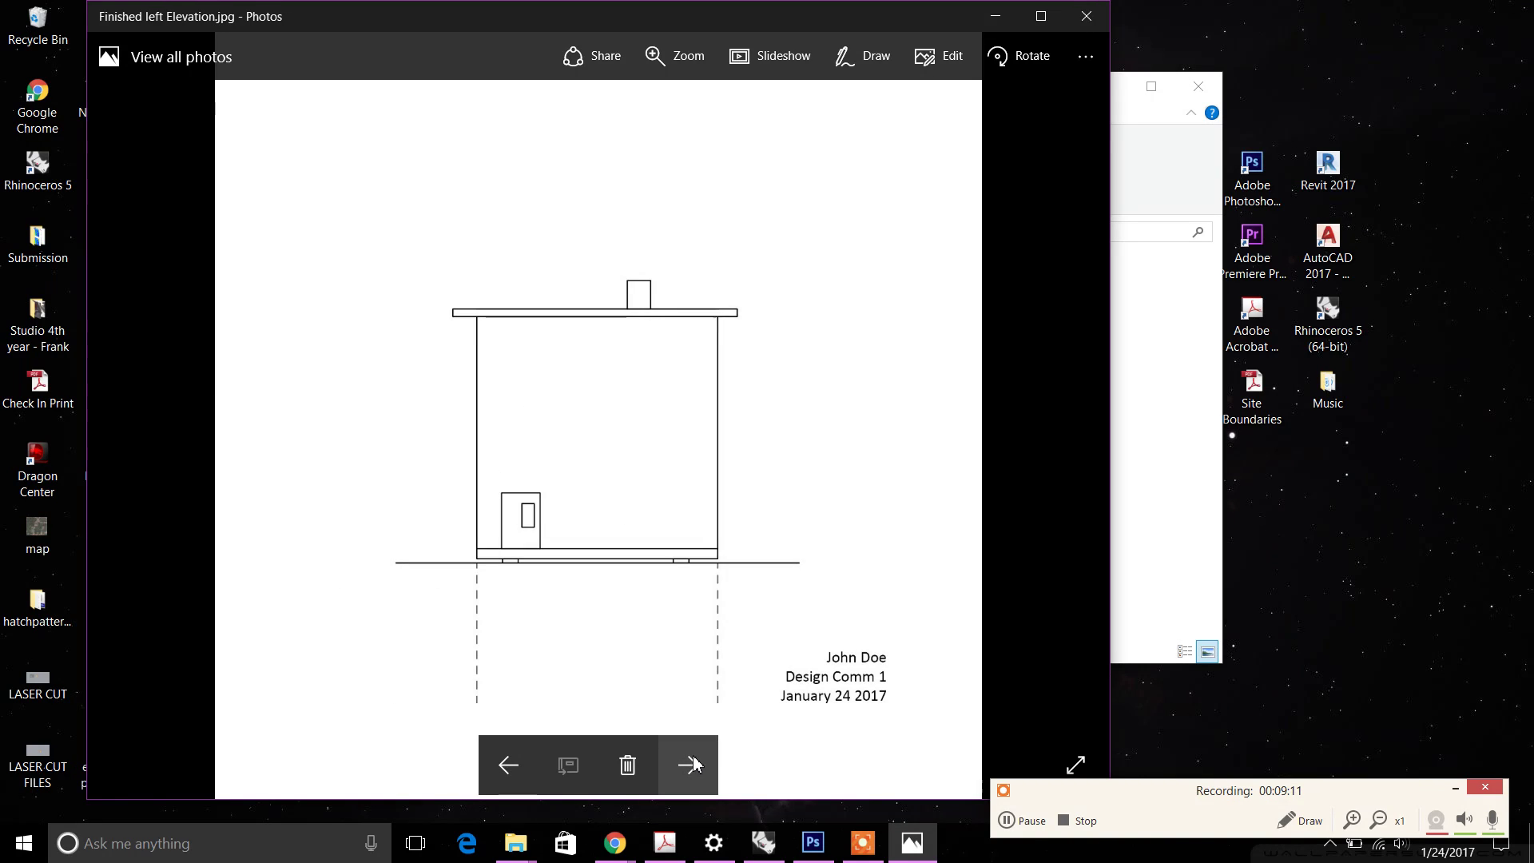
pyautogui.click(692, 764)
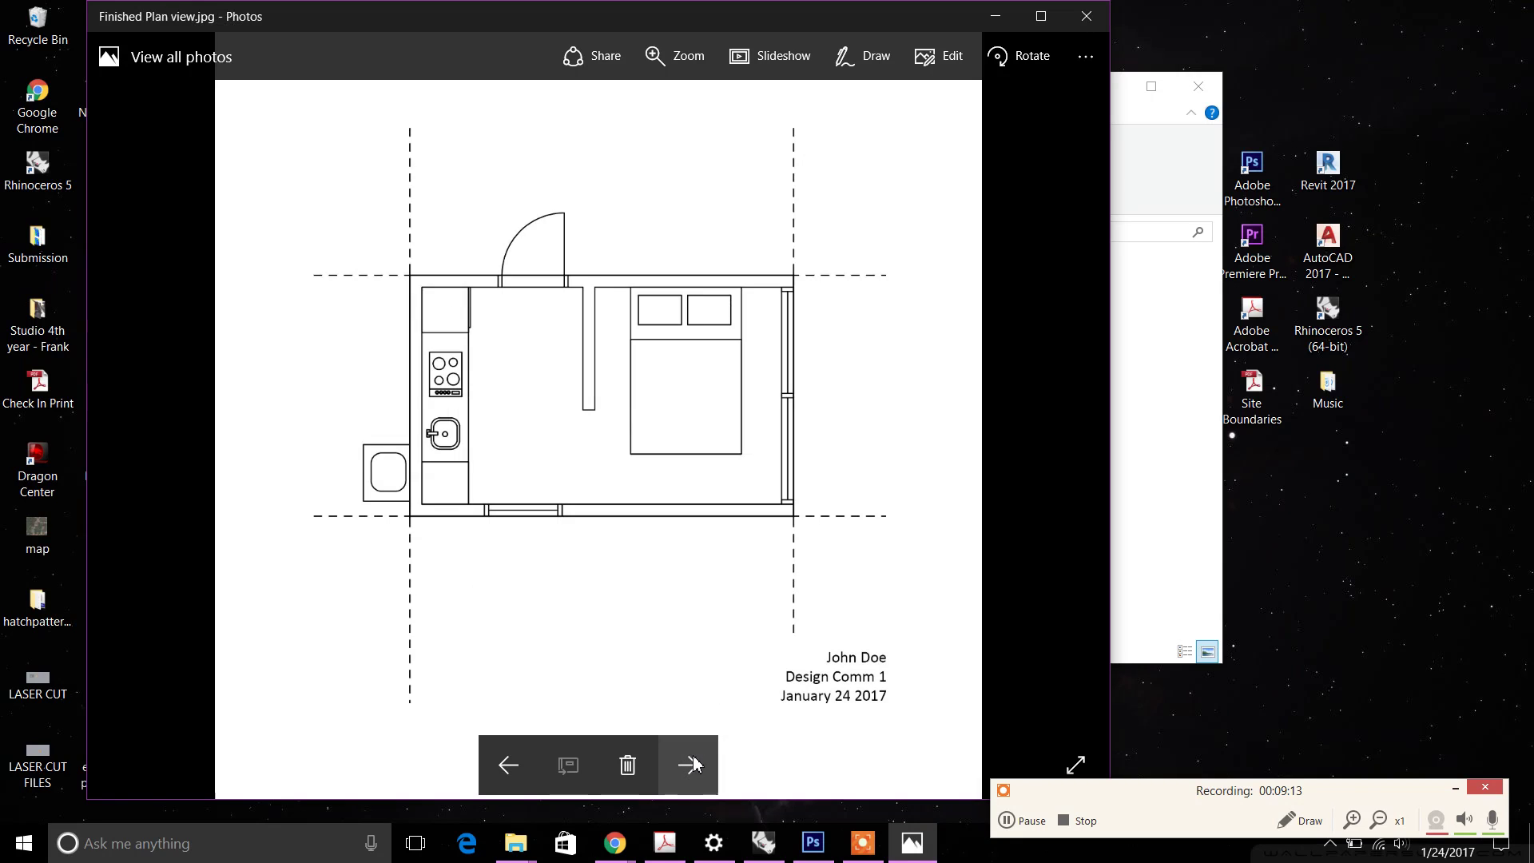
pyautogui.click(692, 765)
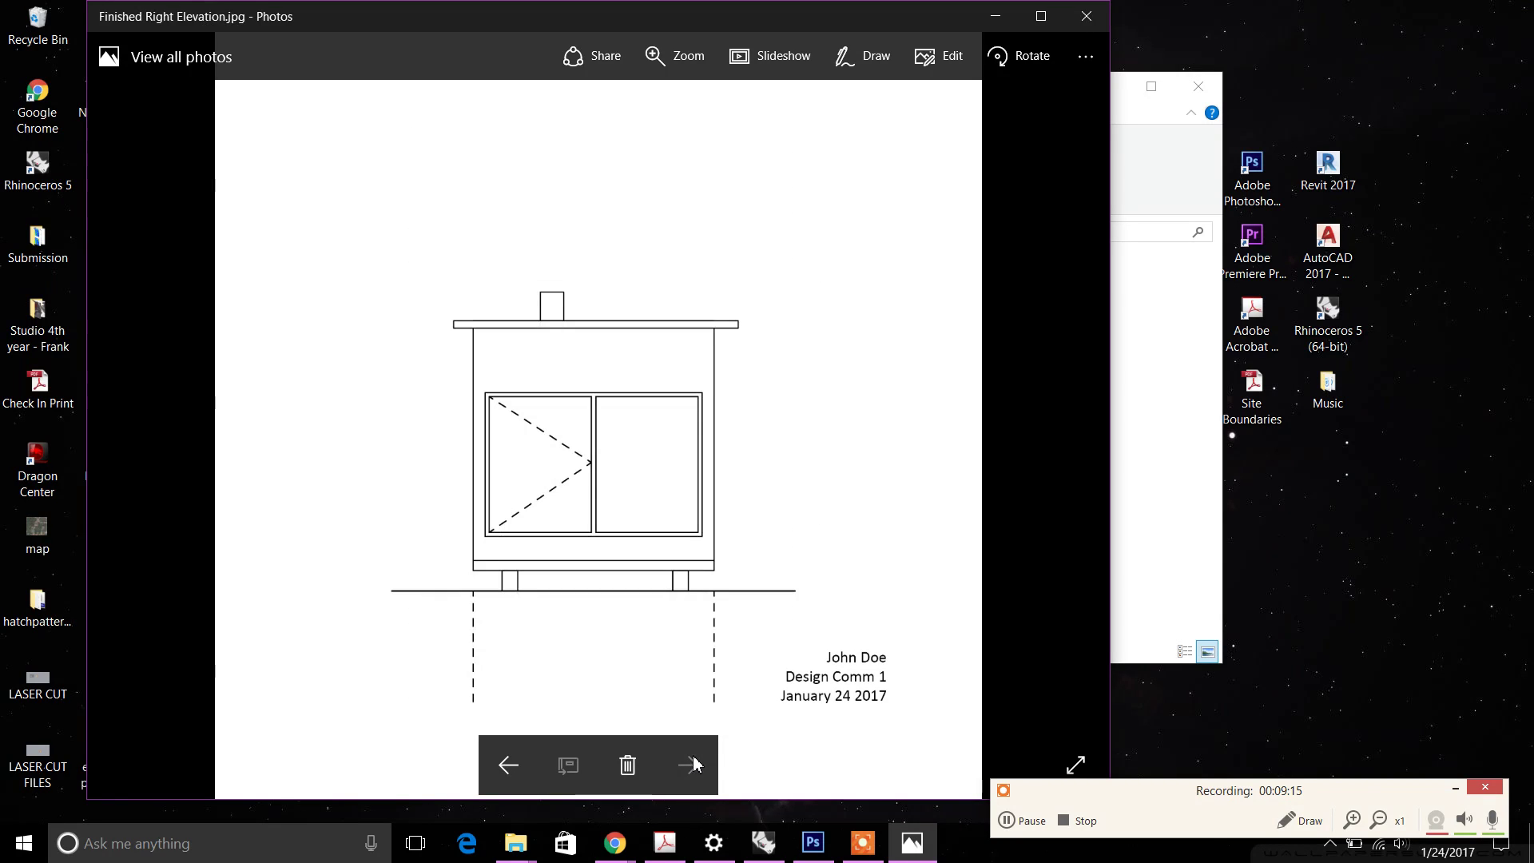
pyautogui.click(1194, 514)
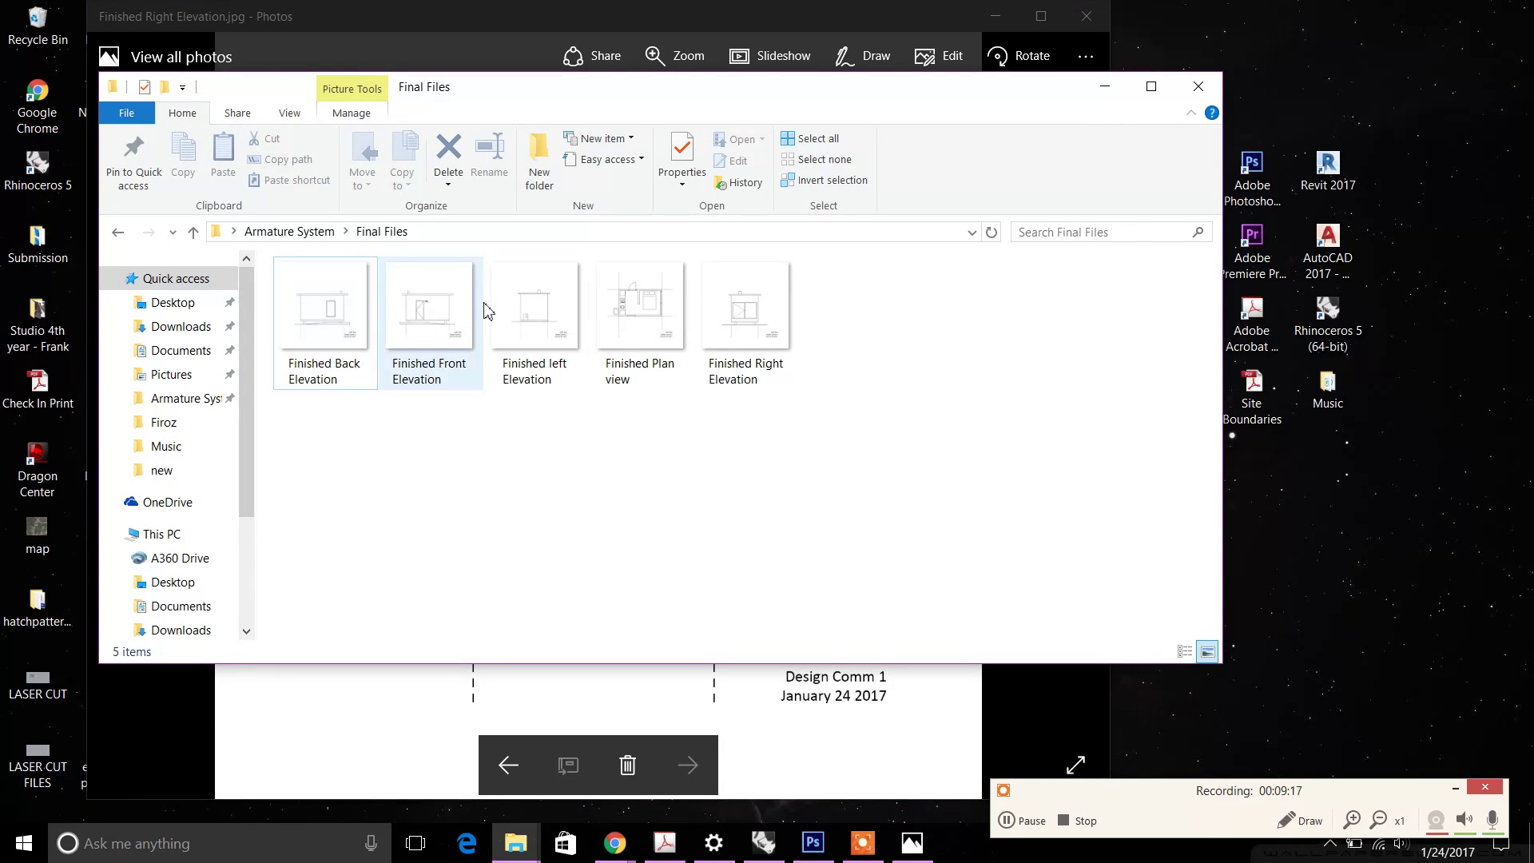